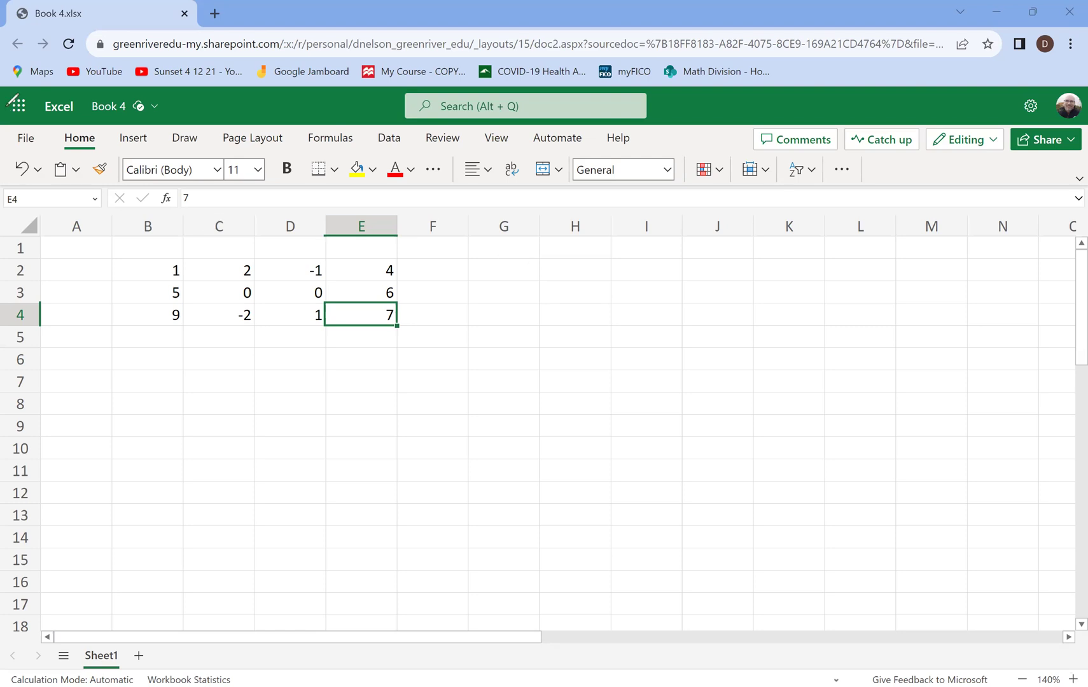
Handwrite the row operations -5R1+R2→R2 and -9R1+R3→R3 beside the second and third rows of the matrix
click(175, 272)
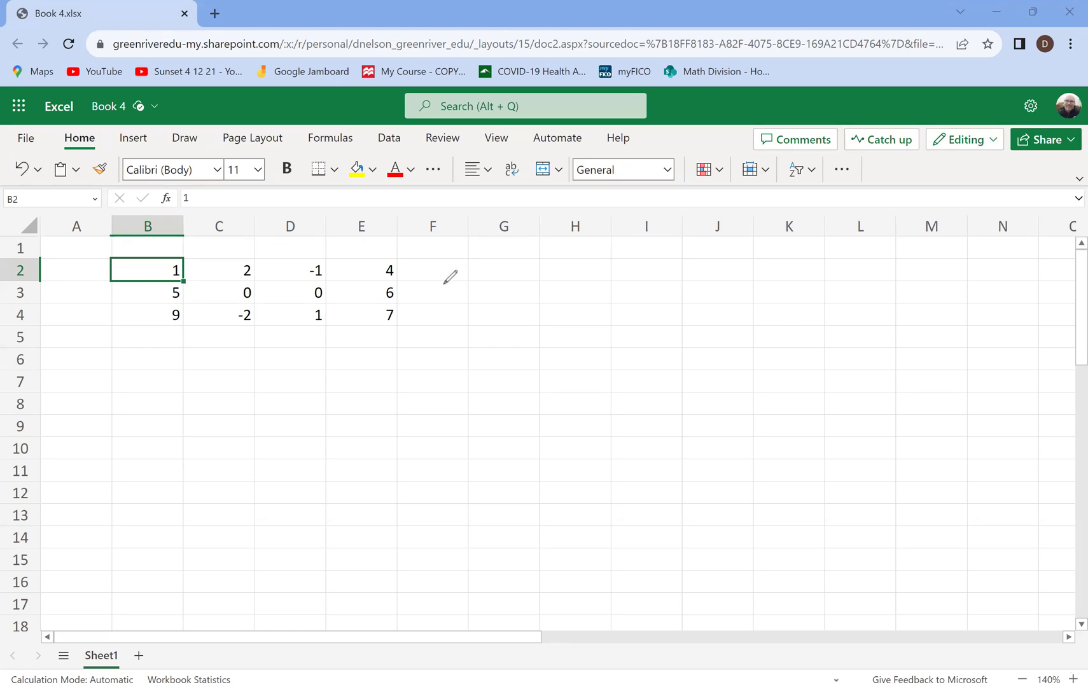
mouse_move(432, 291)
mouse_down()
mouse_move(488, 302)
mouse_move(512, 290)
mouse_up()
mouse_move(506, 284)
mouse_down()
mouse_move(506, 299)
mouse_move(612, 301)
mouse_up()
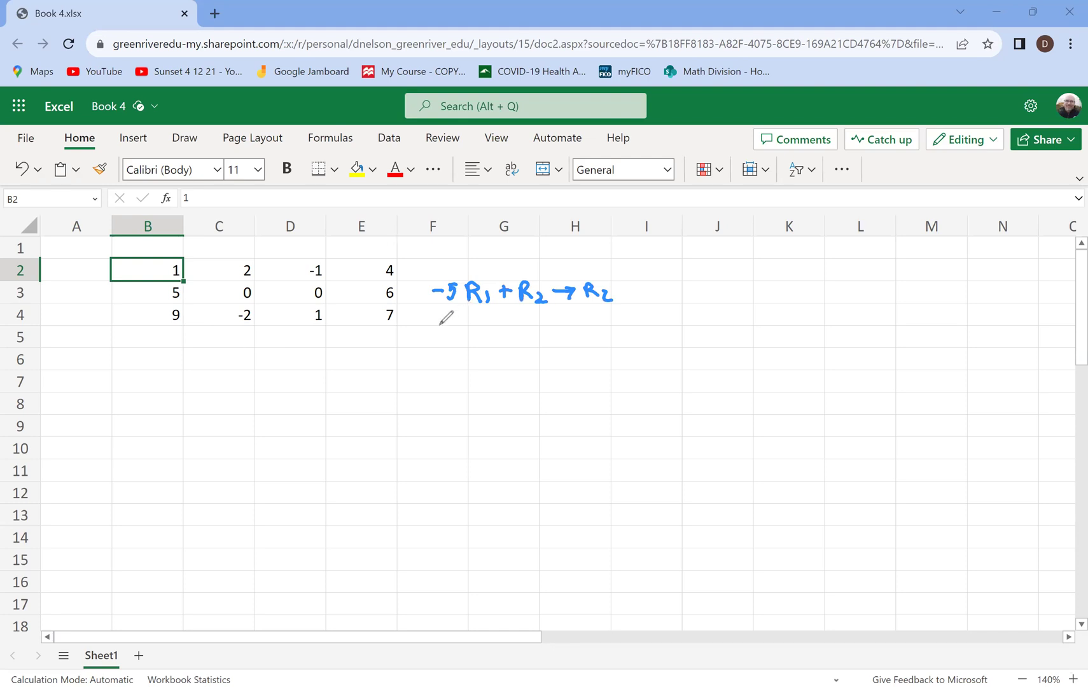
drag(430, 323, 454, 333)
mouse_move(476, 311)
mouse_down()
mouse_move(476, 333)
mouse_move(495, 338)
mouse_move(540, 328)
mouse_up()
mouse_move(539, 321)
mouse_down()
mouse_move(546, 334)
mouse_move(575, 320)
mouse_move(586, 332)
mouse_up()
drag(587, 315, 602, 335)
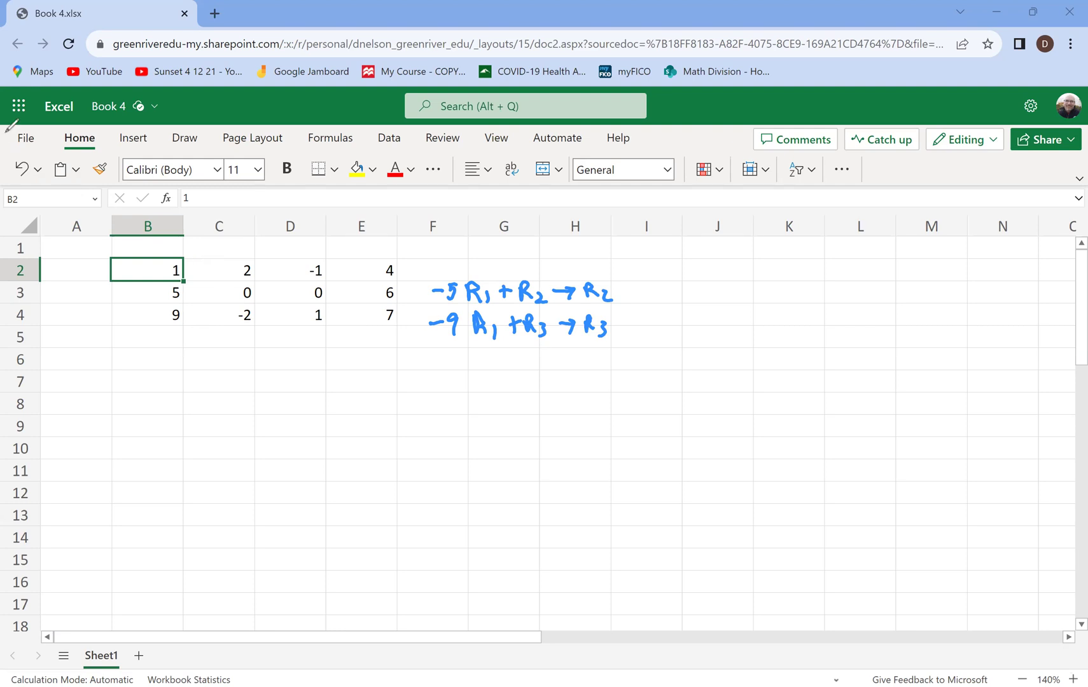
Enter the formula =-5*B2+B3 in cell B6
click(150, 361)
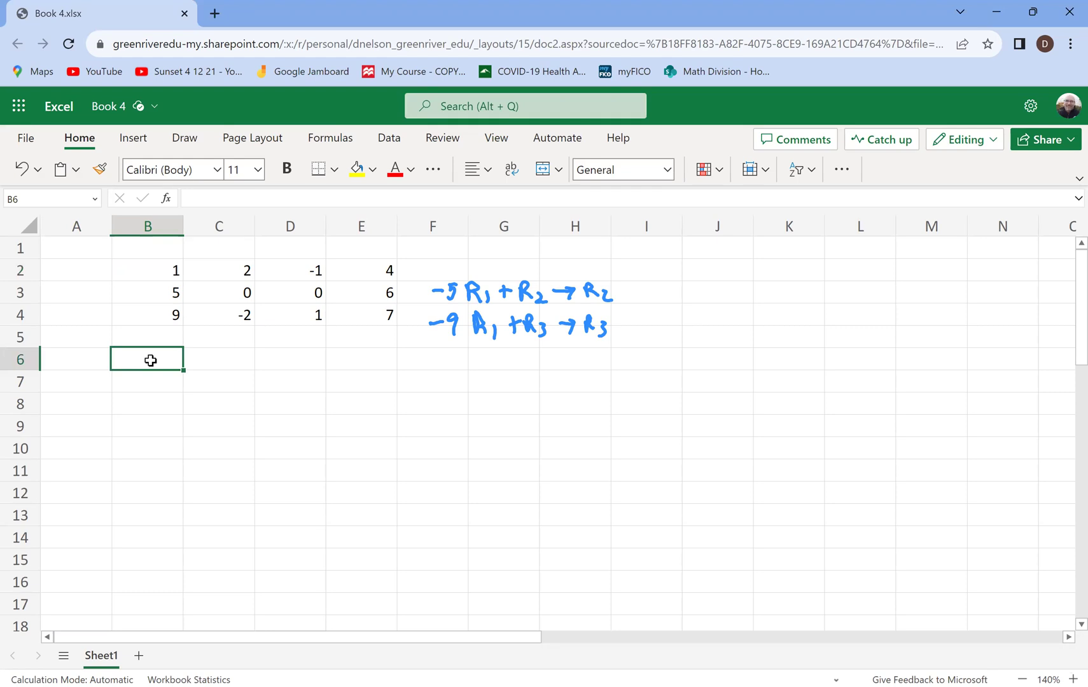
text(=)
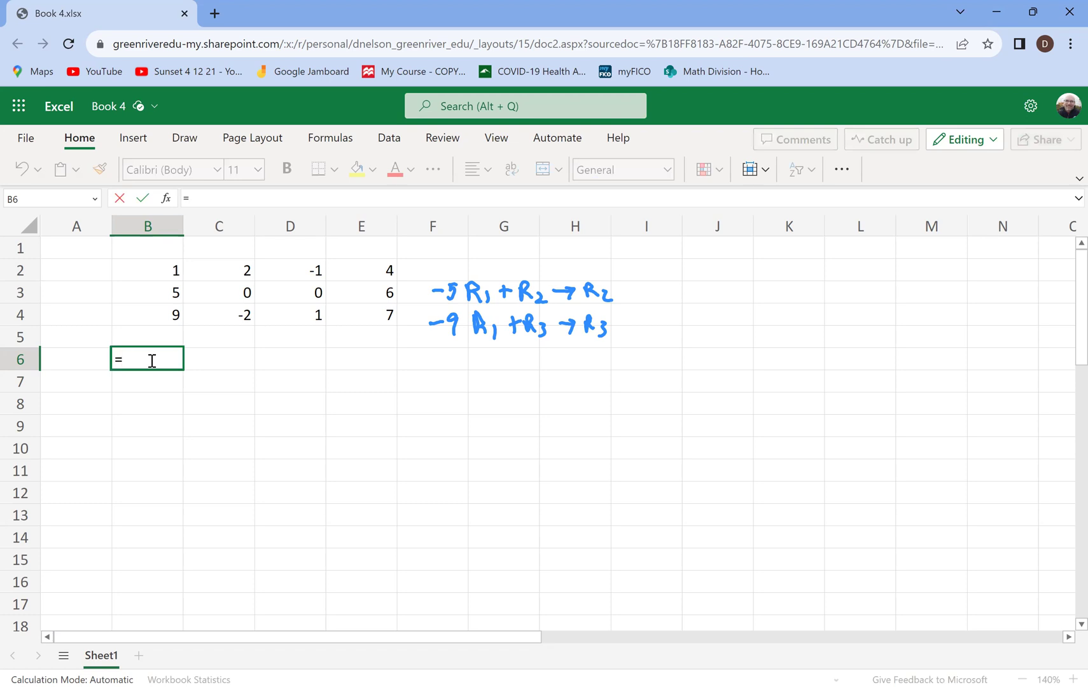
text(-5*)
click(147, 271)
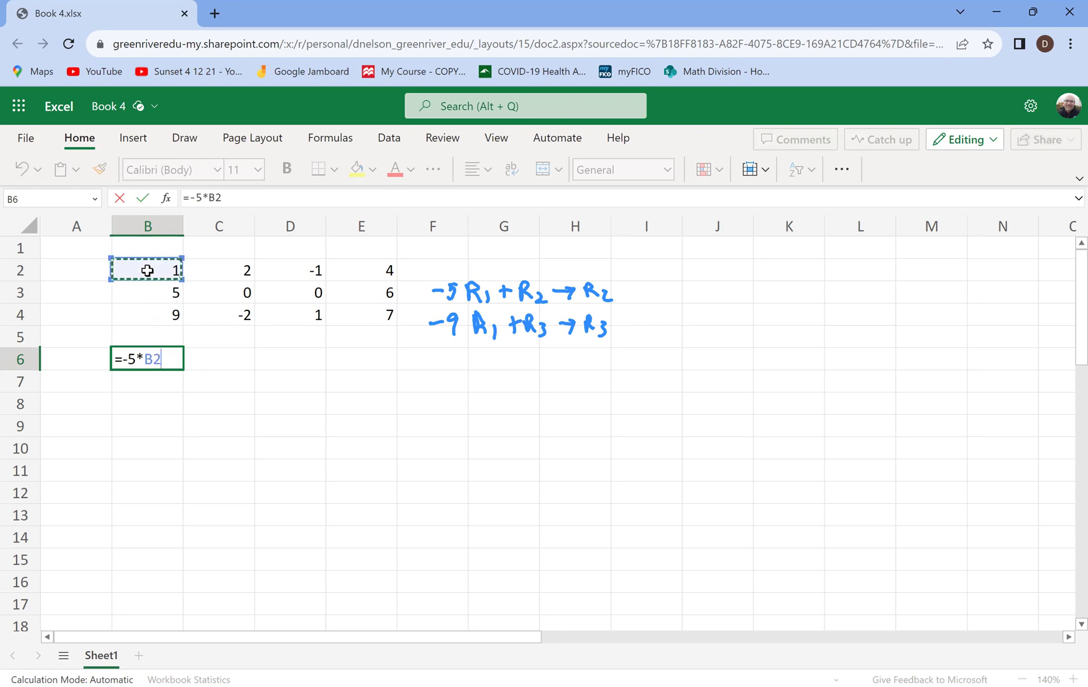
text(+)
click(148, 290)
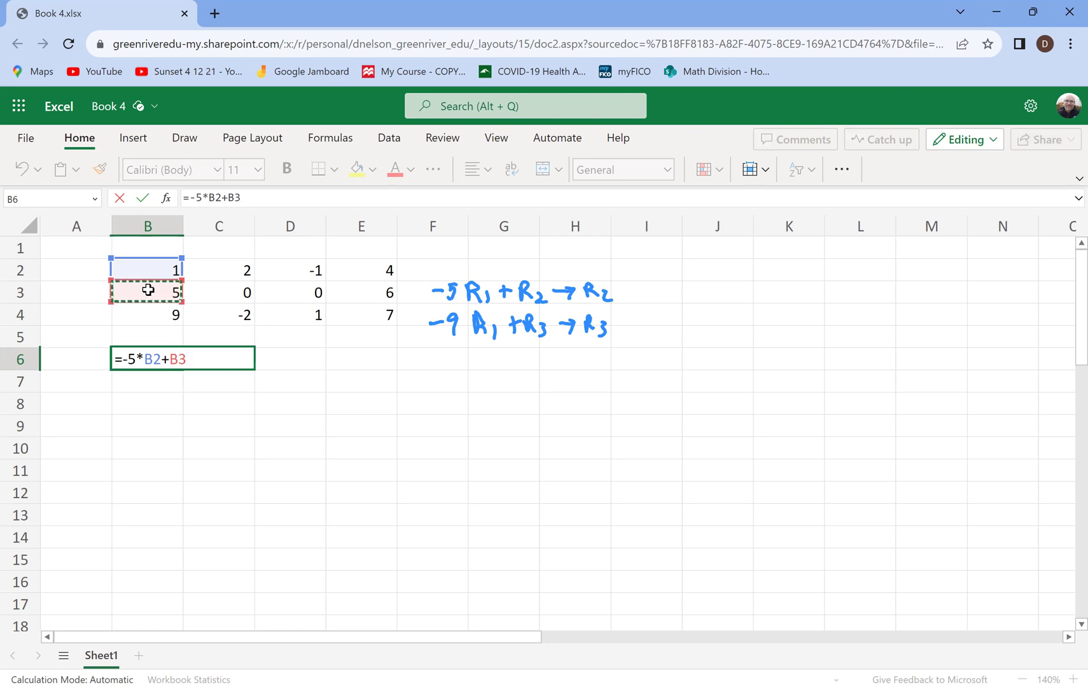
key(Return)
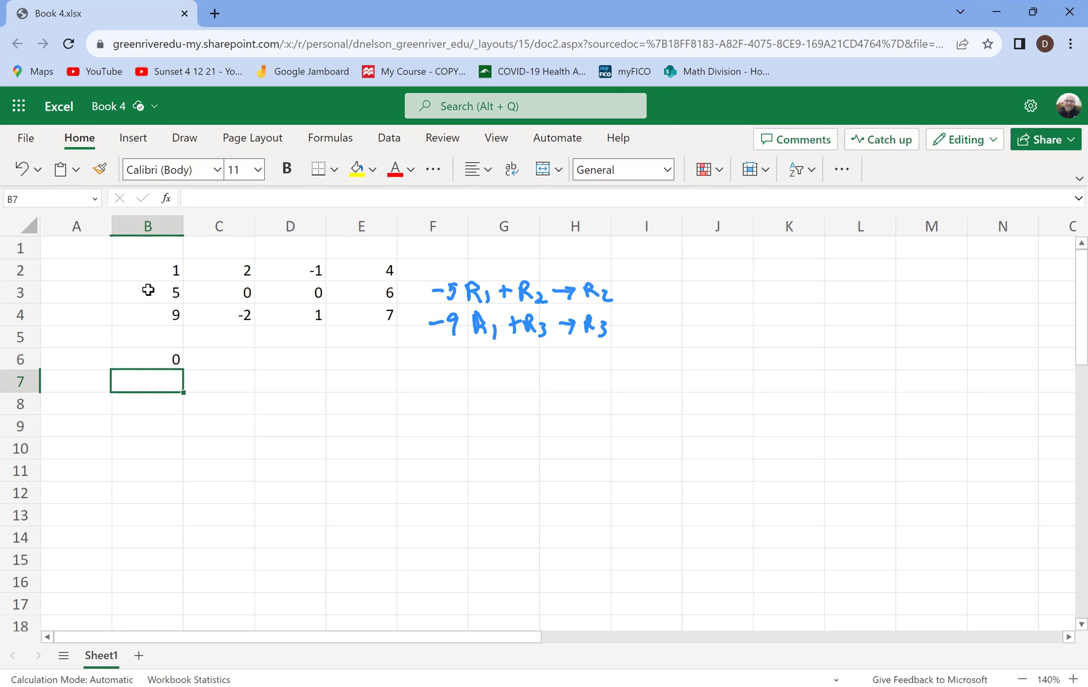
Replace the formula in cell B6 with =B2 to carry the first matrix row down
key(Up)
text(=)
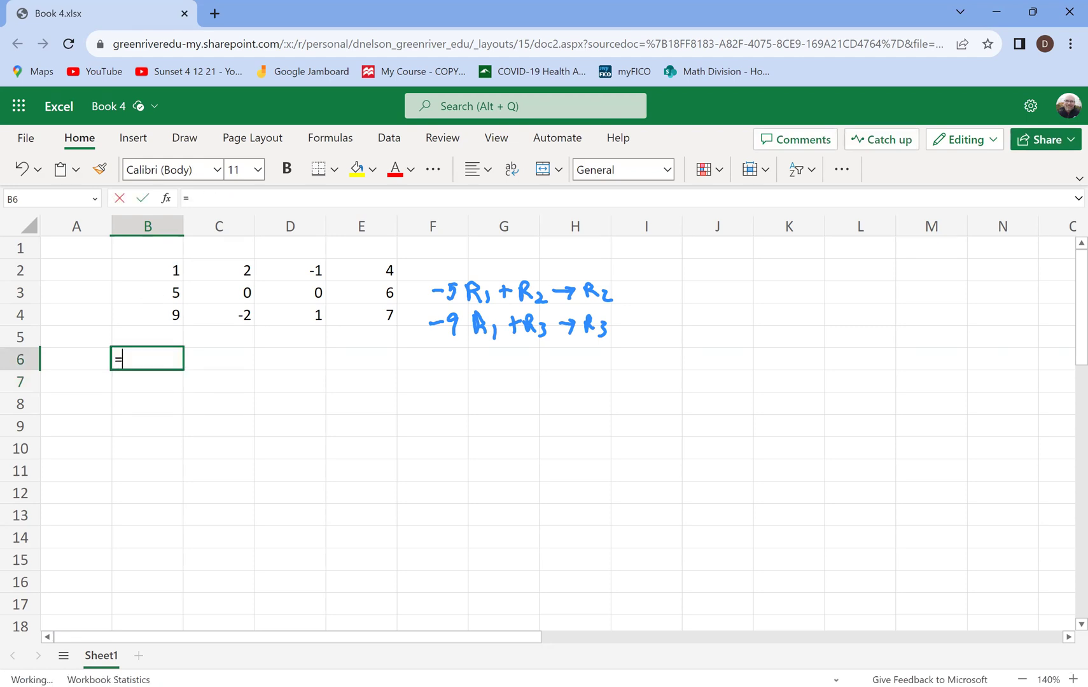
click(151, 272)
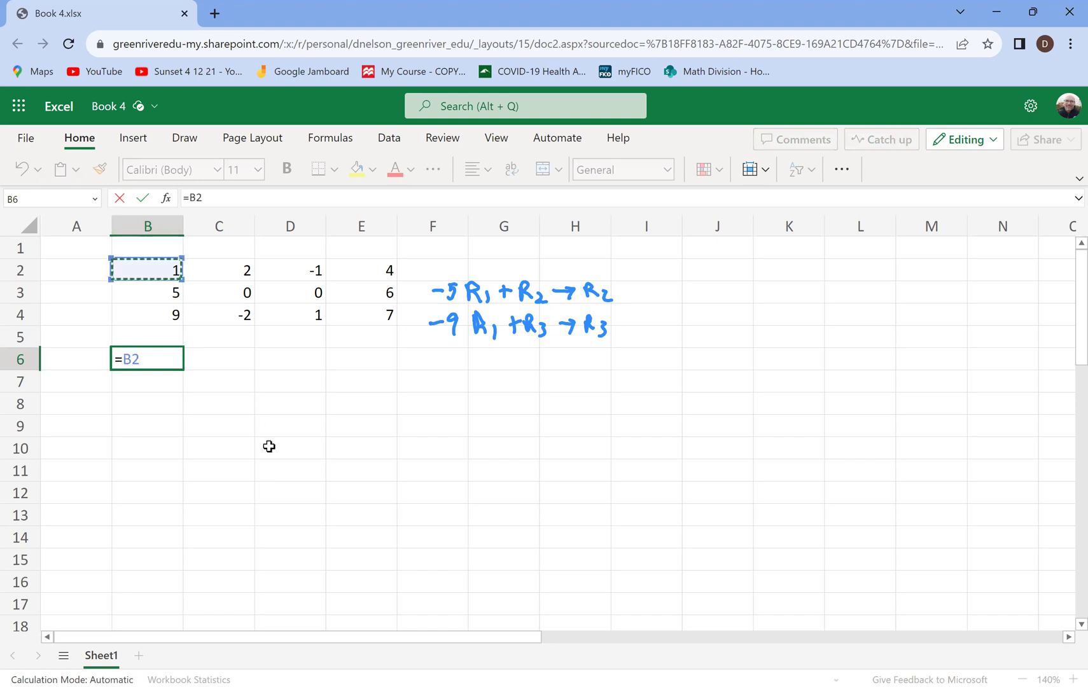
key(Return)
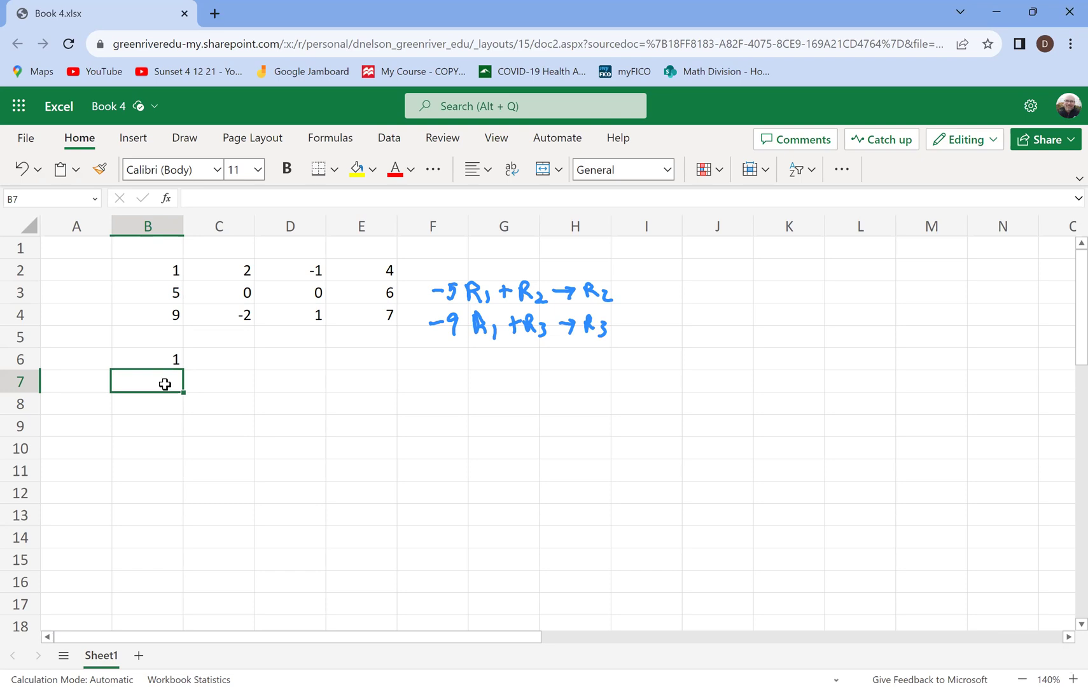
click(164, 360)
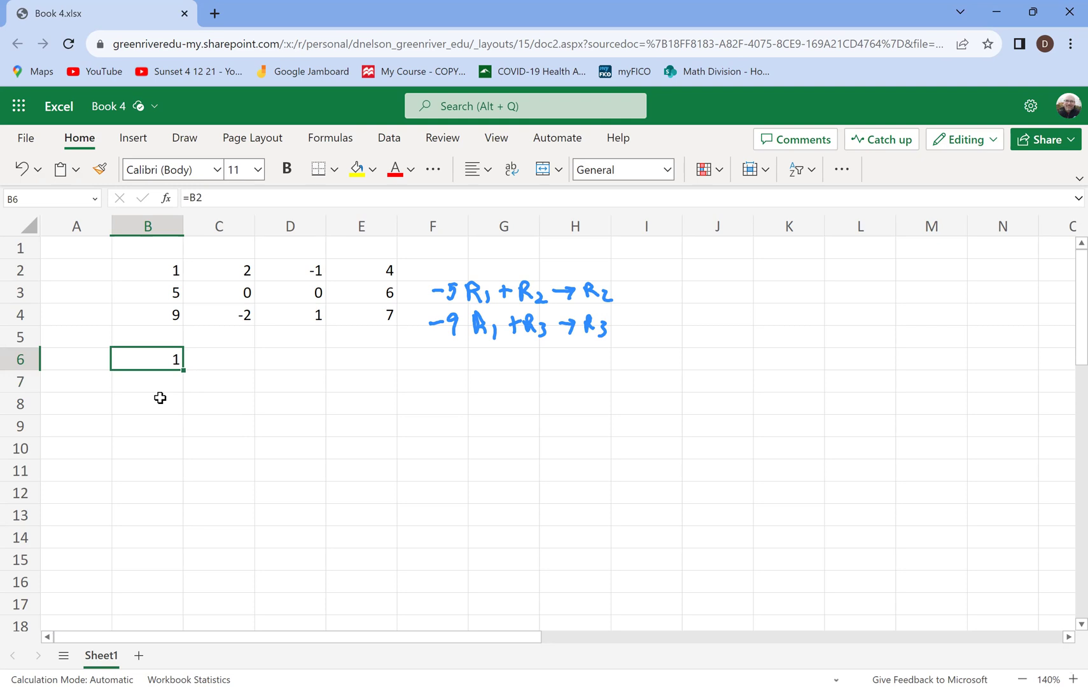
Enter the formula =-5*B2+B3 in cell B7 for the new second row
click(157, 387)
text(=)
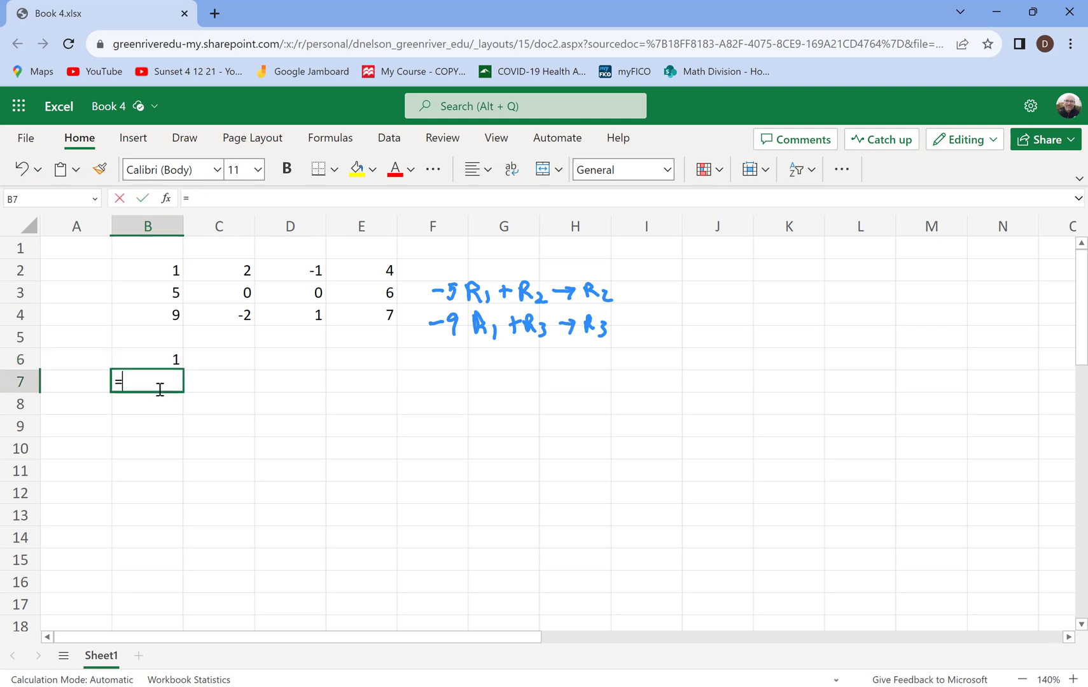
text(-5*)
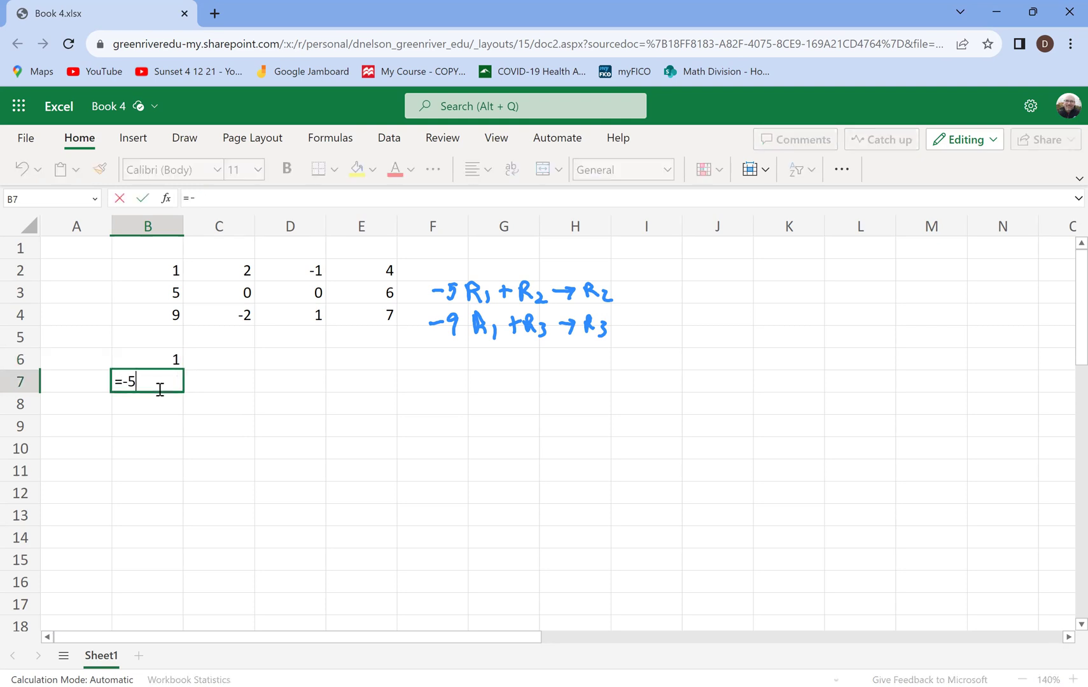
click(154, 274)
text(+)
click(156, 289)
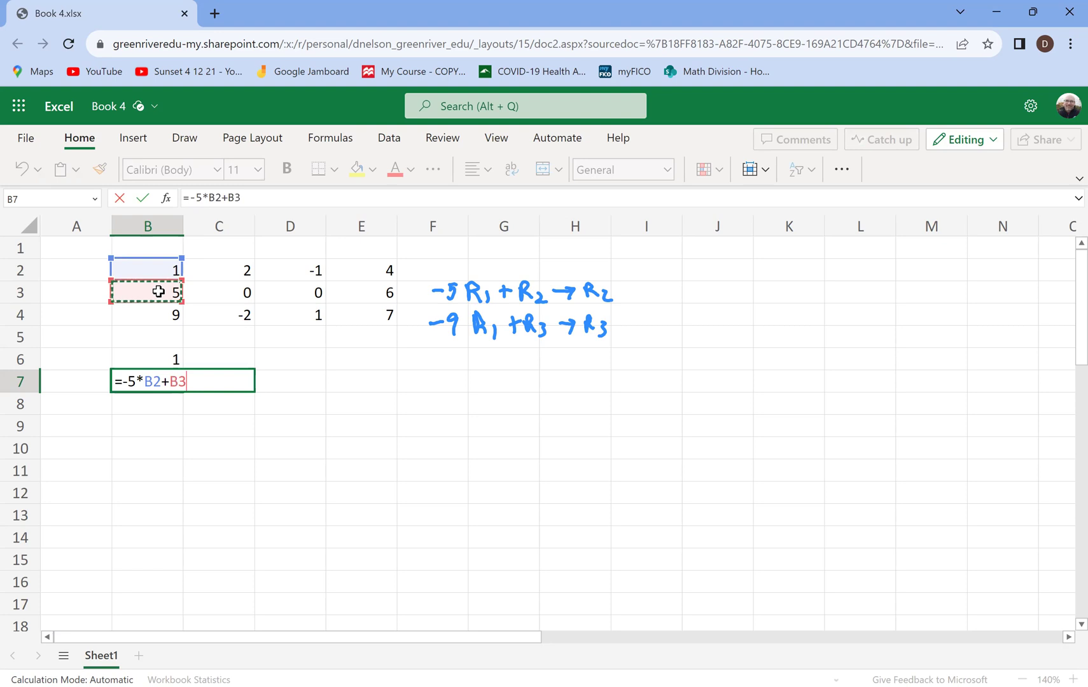
key(Return)
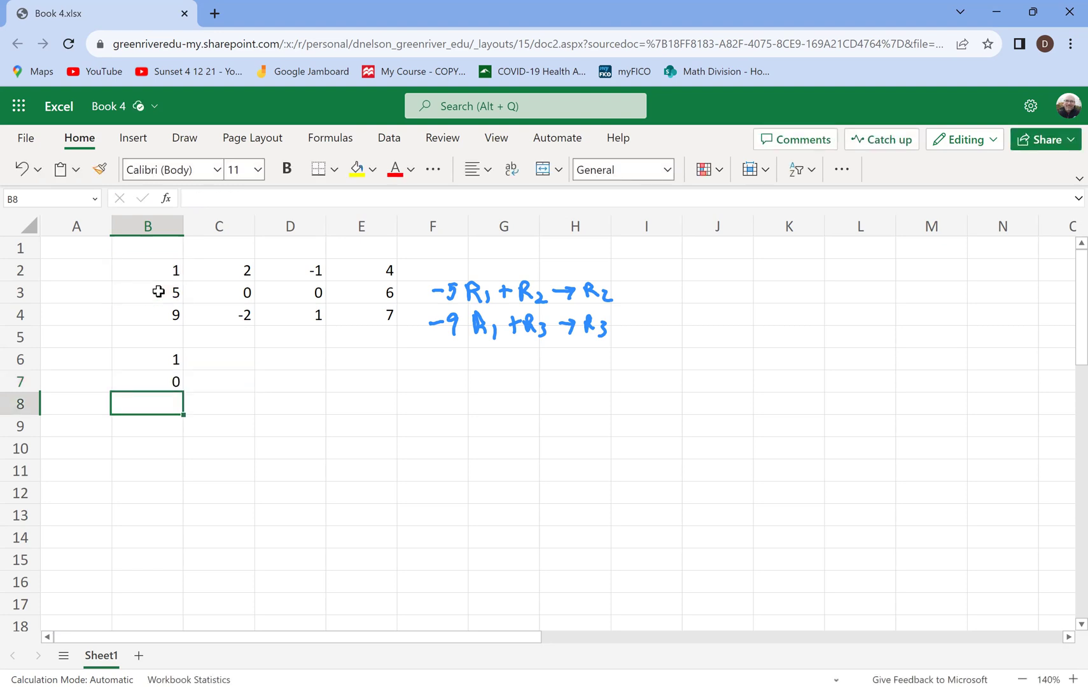
Enter the formula =-9*B2+B4 in cell B8 for the new third row
text(=)
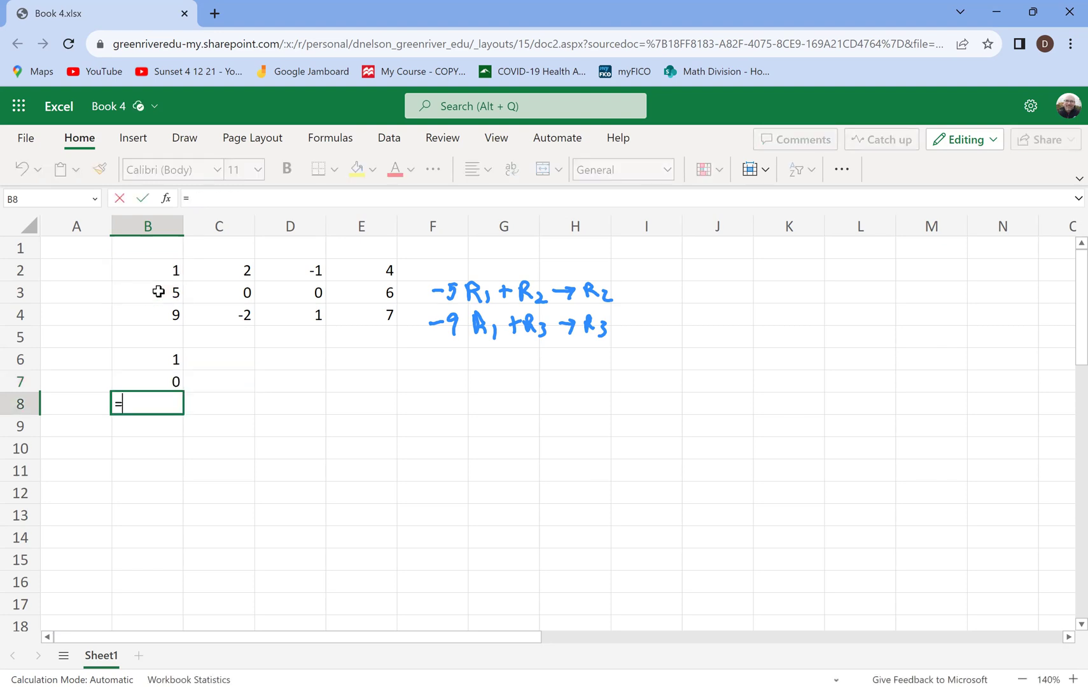
text(-9)
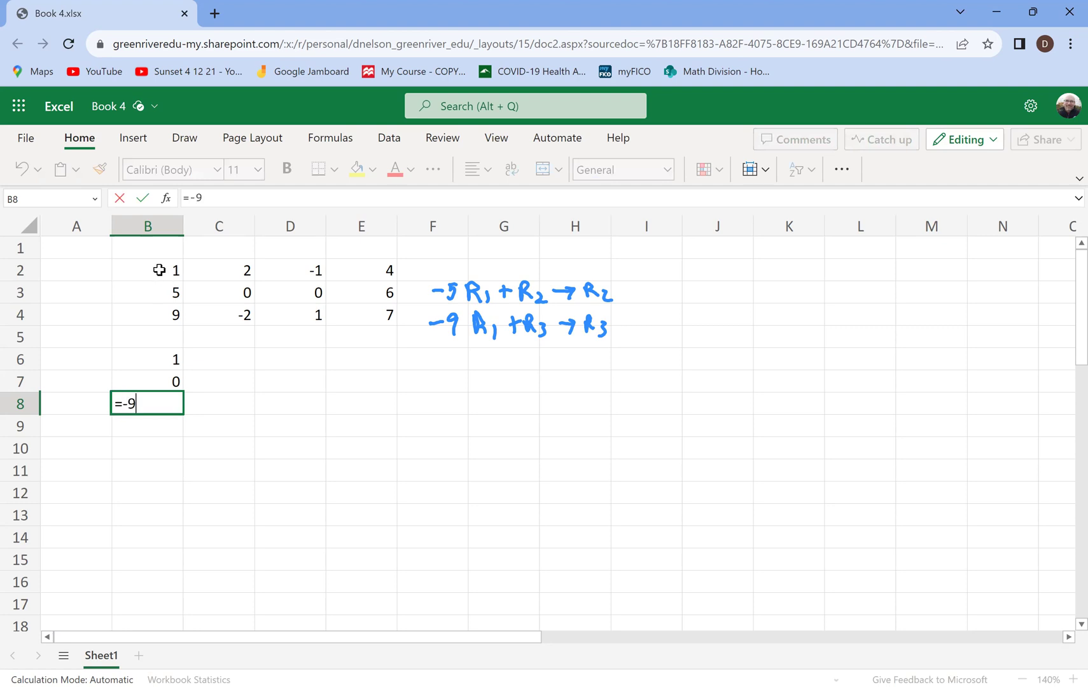
click(159, 270)
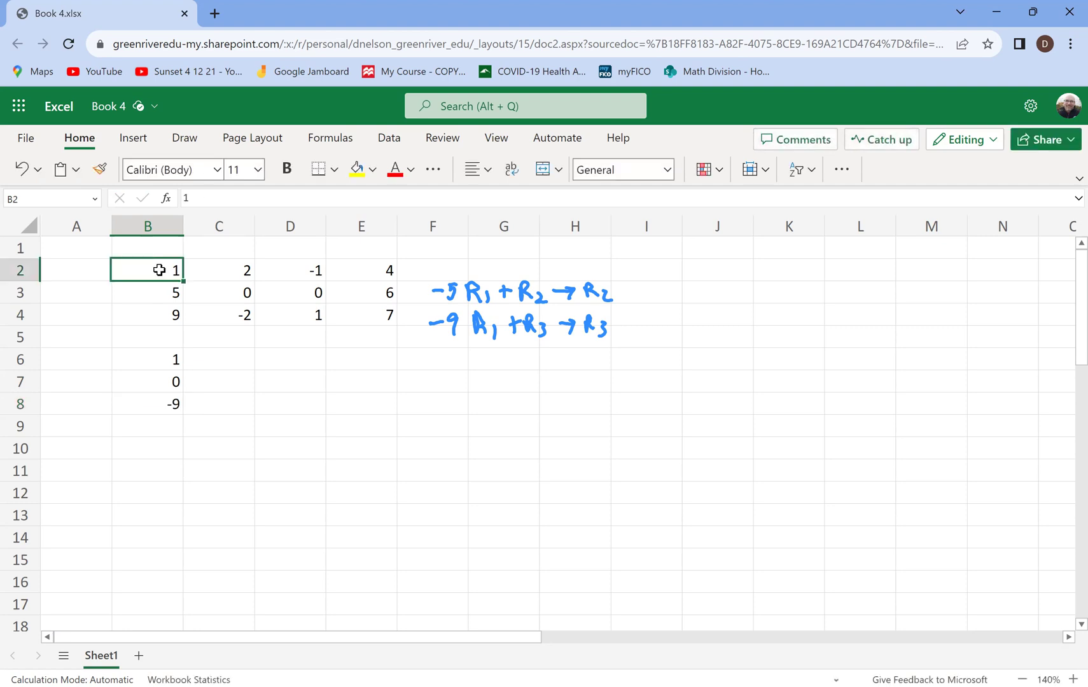
click(163, 408)
click(215, 201)
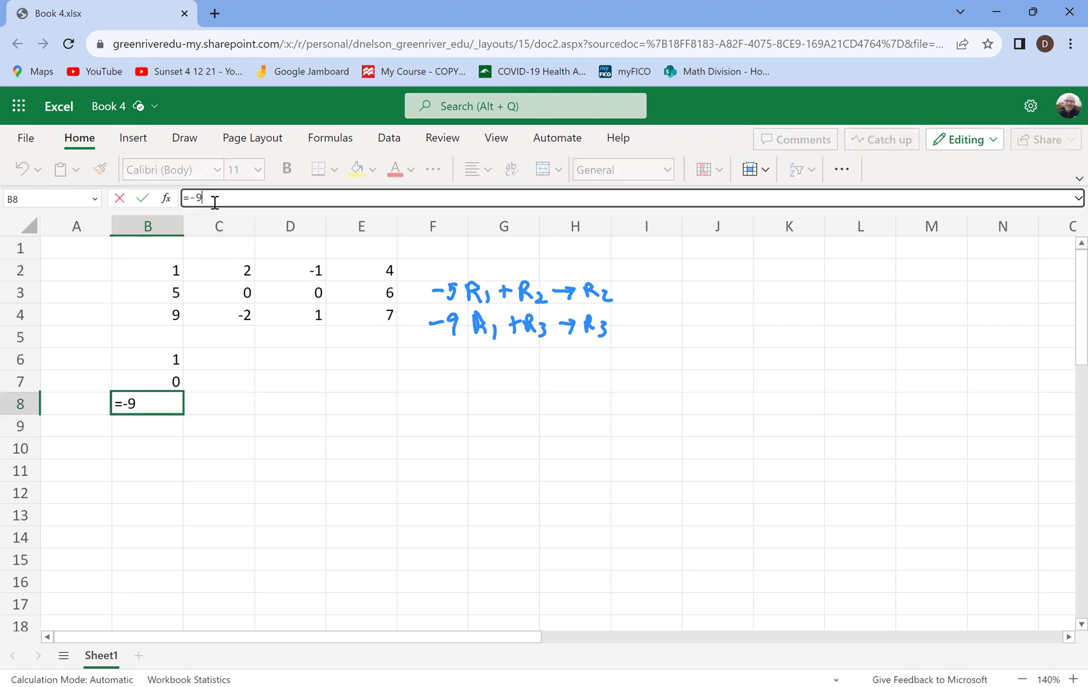
text(*)
click(135, 274)
text(+)
click(148, 317)
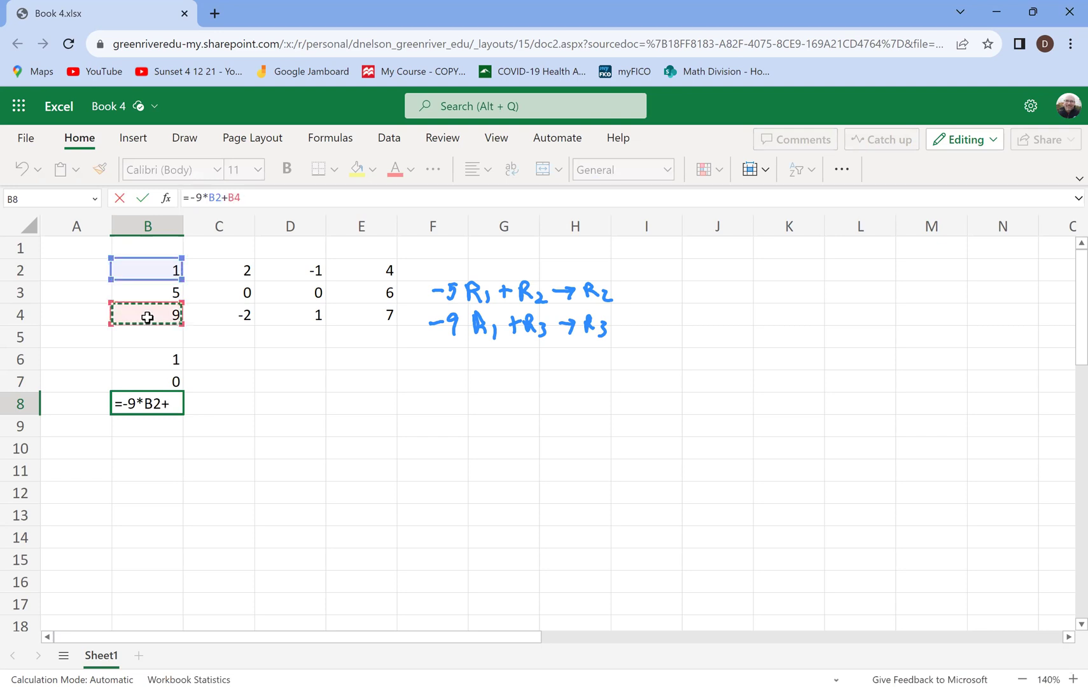
key(Return)
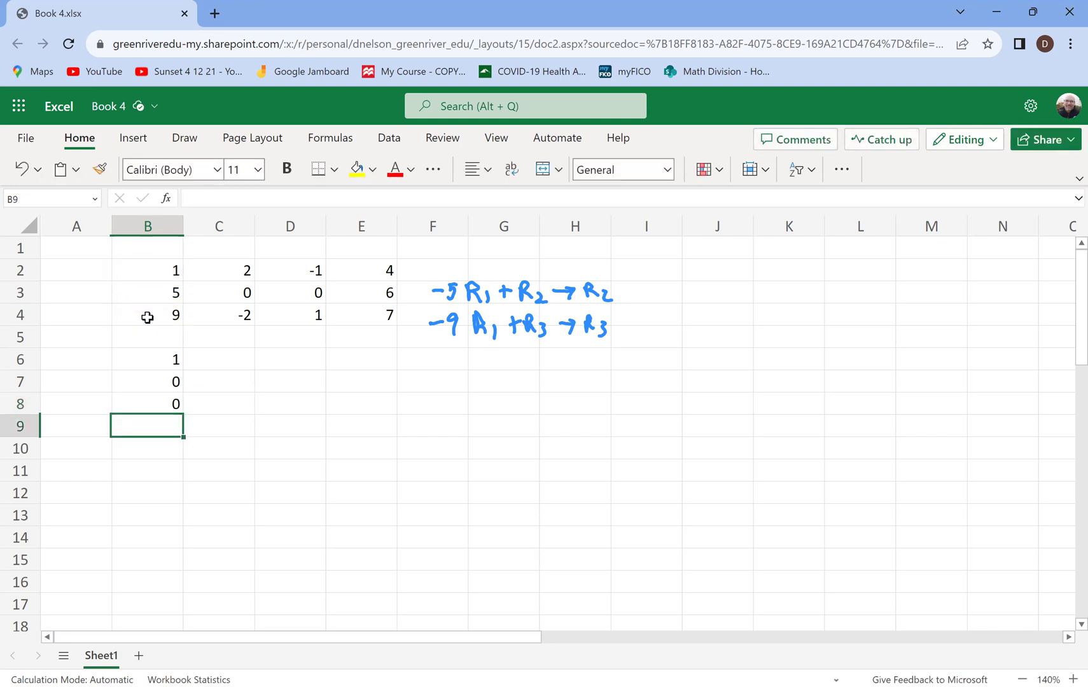
Fill the formulas in B6:B8 across through column E and review the formulas in B6, B7 and B8
click(163, 360)
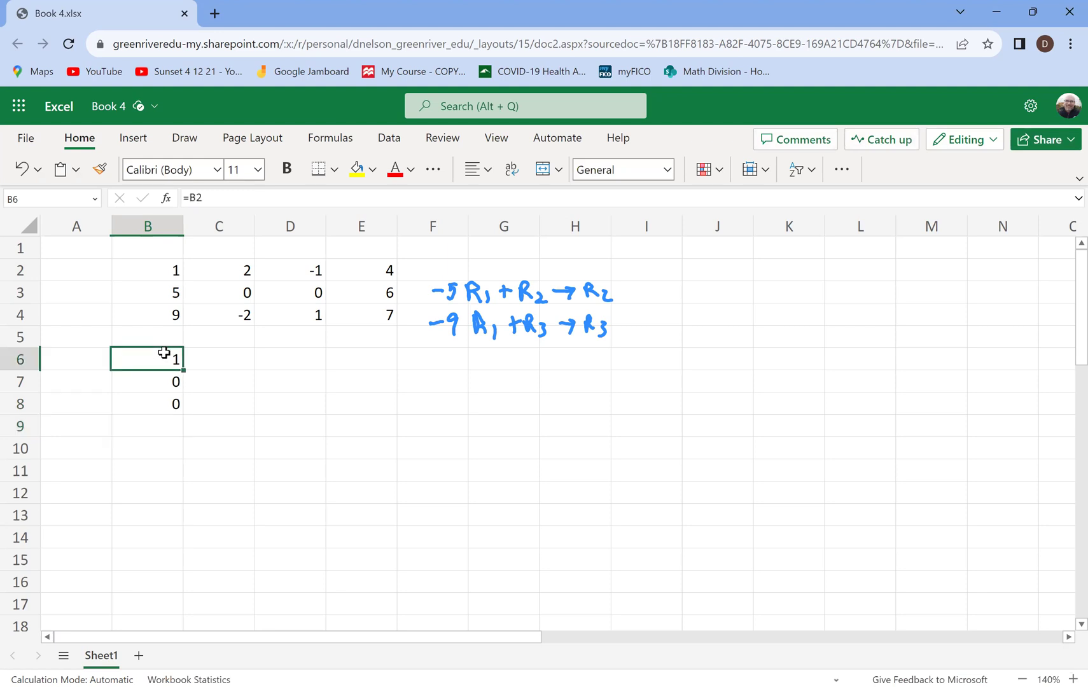
drag(164, 361, 156, 408)
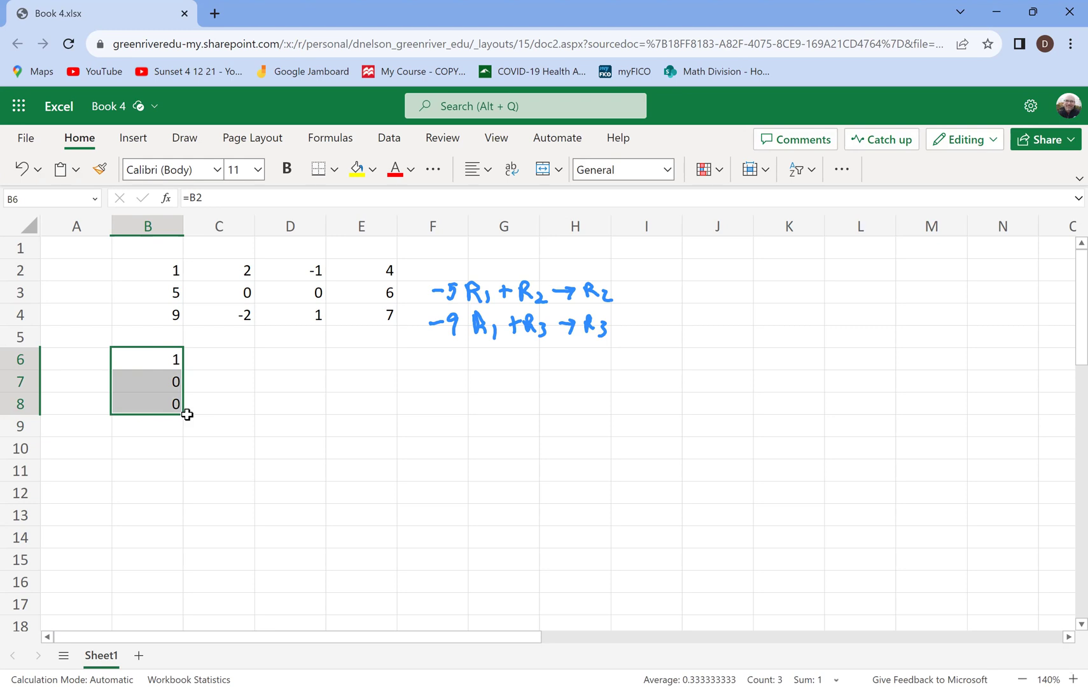
drag(182, 415, 362, 413)
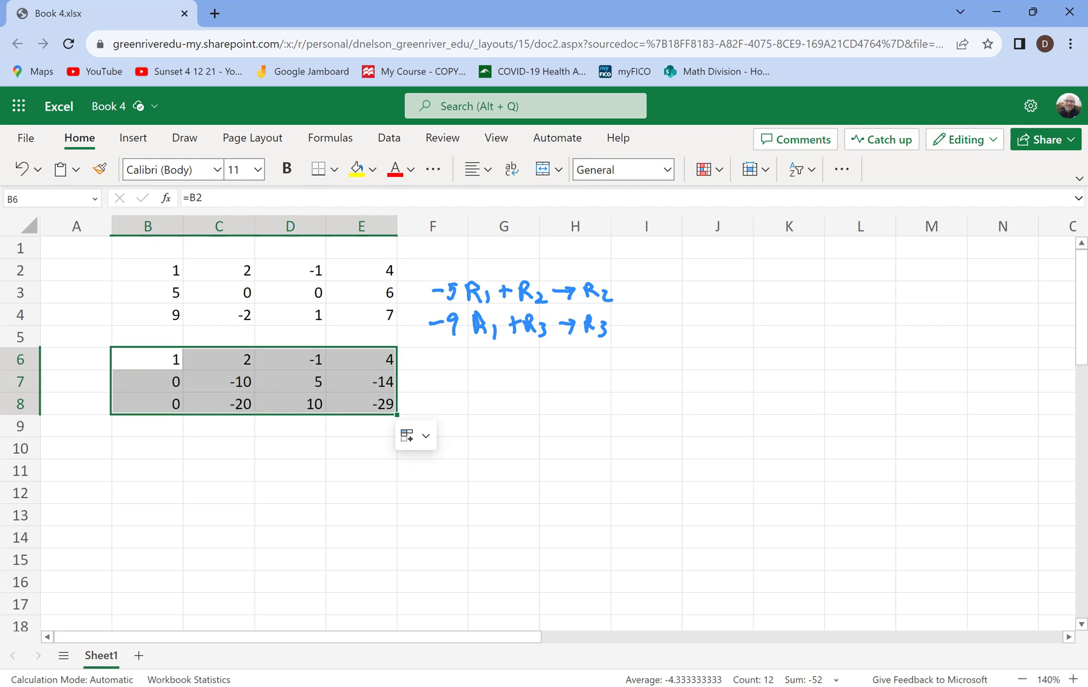
click(142, 361)
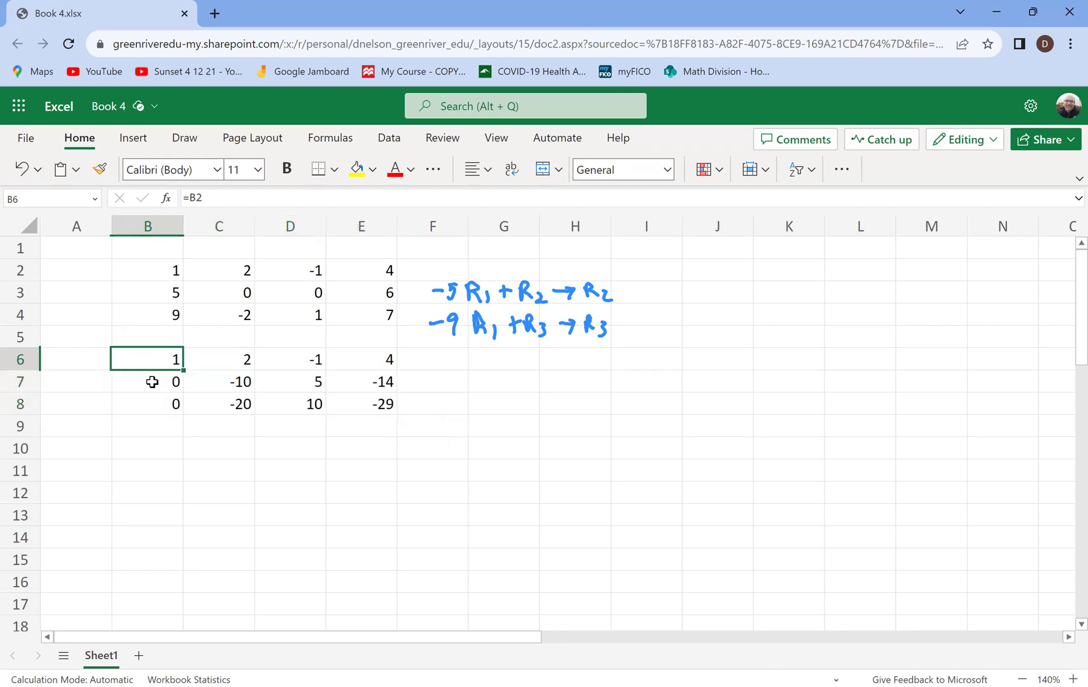
click(153, 382)
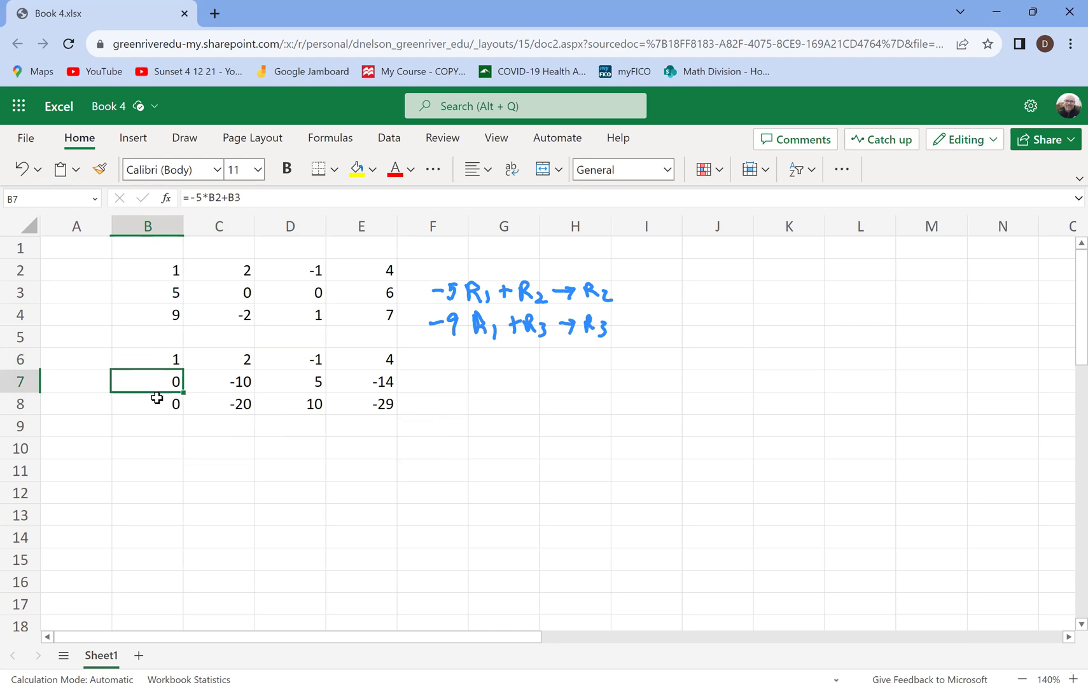
click(157, 399)
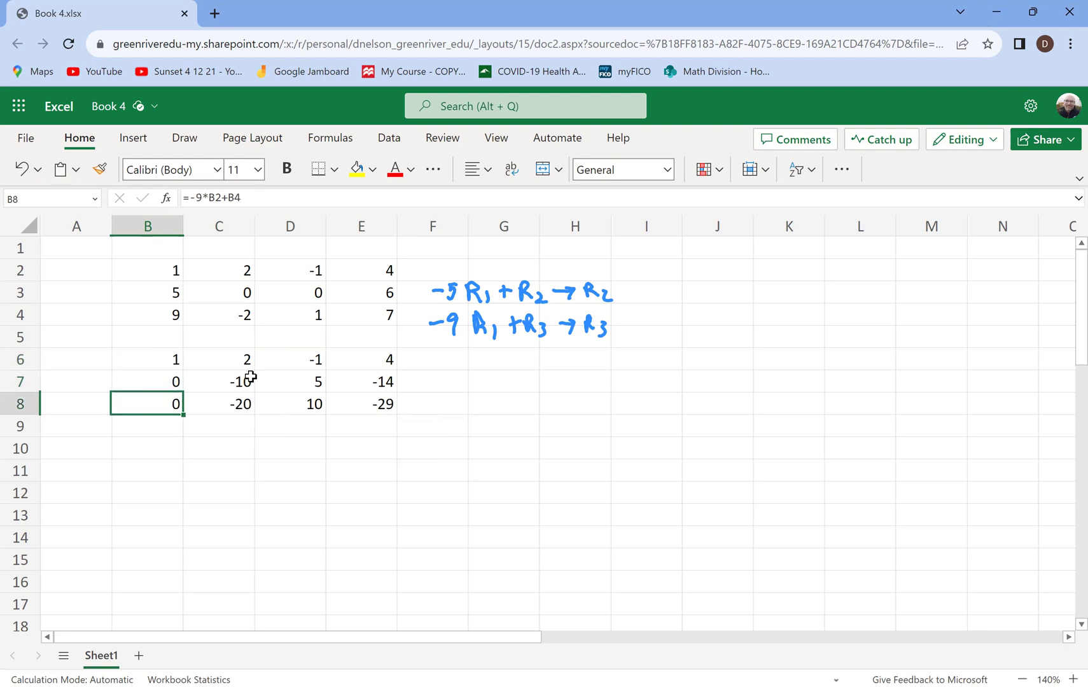
Enter the values 0, 1 and 0 down cells H7 to H9
click(572, 389)
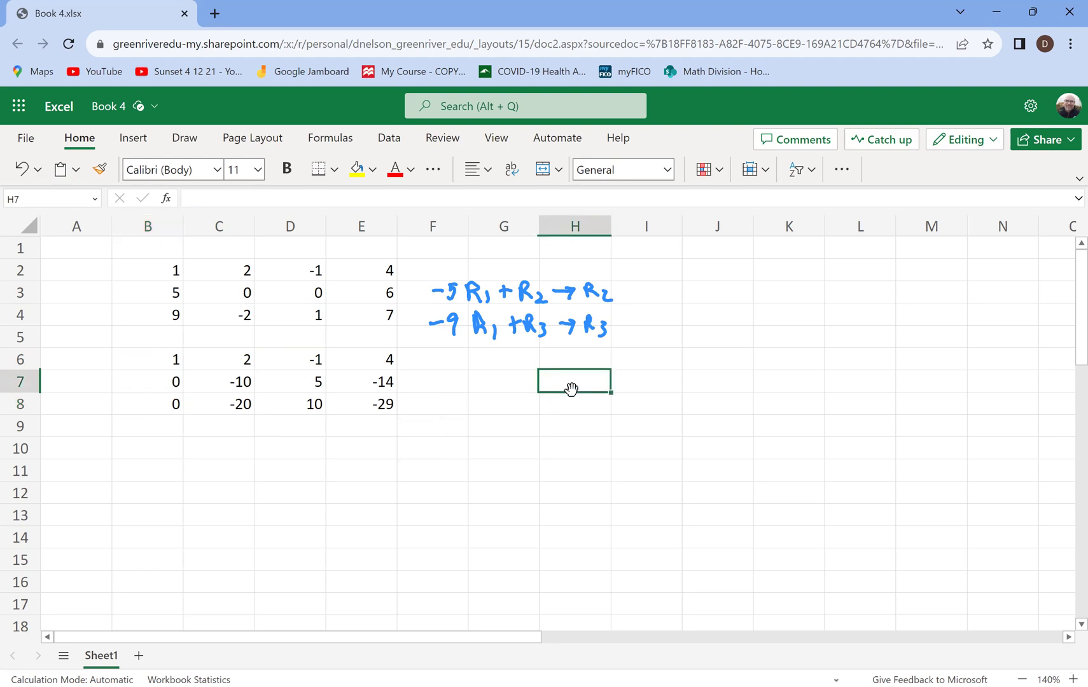
text(0)
key(Return)
text(1)
key(Return)
text(0)
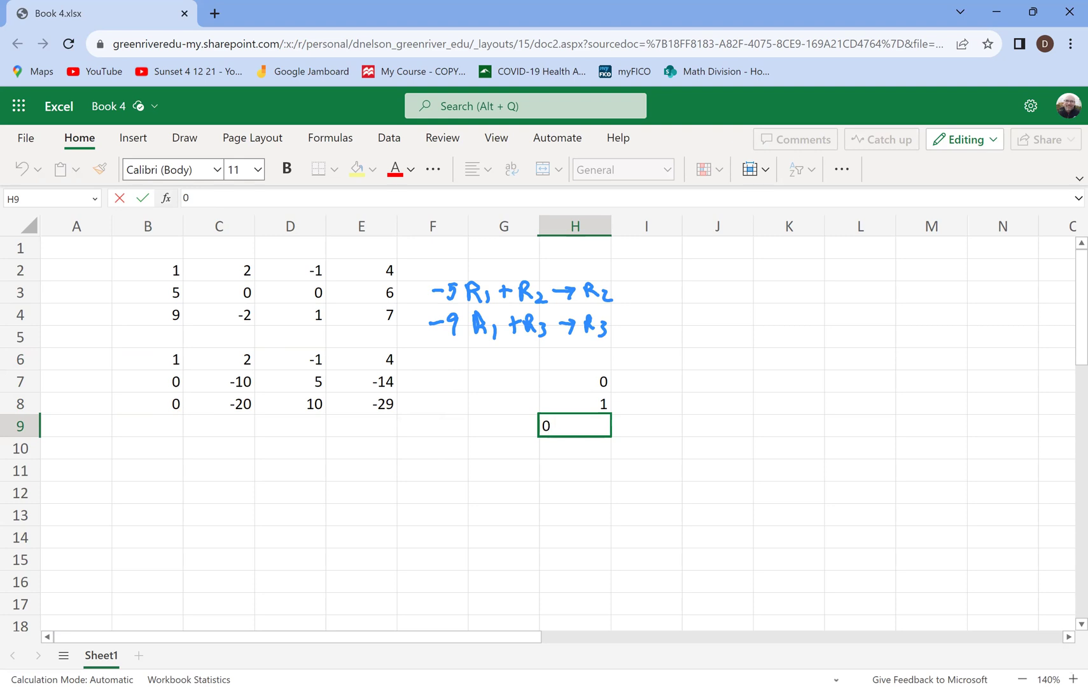
key(Return)
Clear the values from cells H7 to H9
click(573, 399)
click(570, 386)
key(BackSpace)
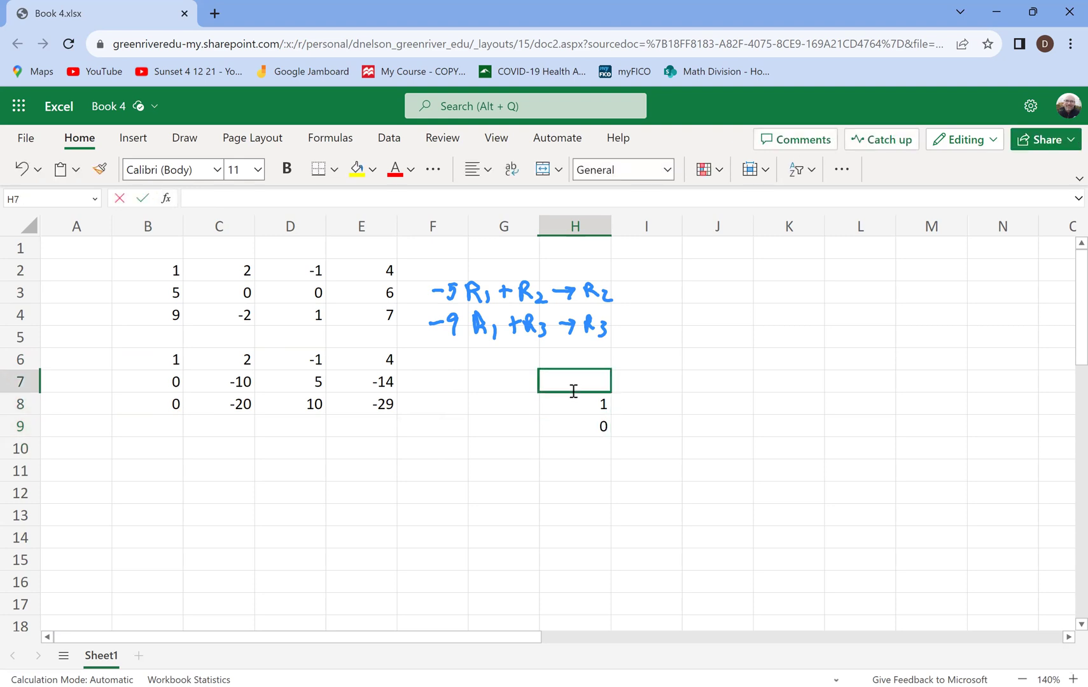
key(Return)
key(BackSpace)
key(Return)
key(BackSpace)
key(Return)
Enter the formula =B6 in cell B10 to carry the first row into the next matrix
key(Down)
key(Left)
key(Left)
key(Left)
key(Left)
key(Left)
key(Left)
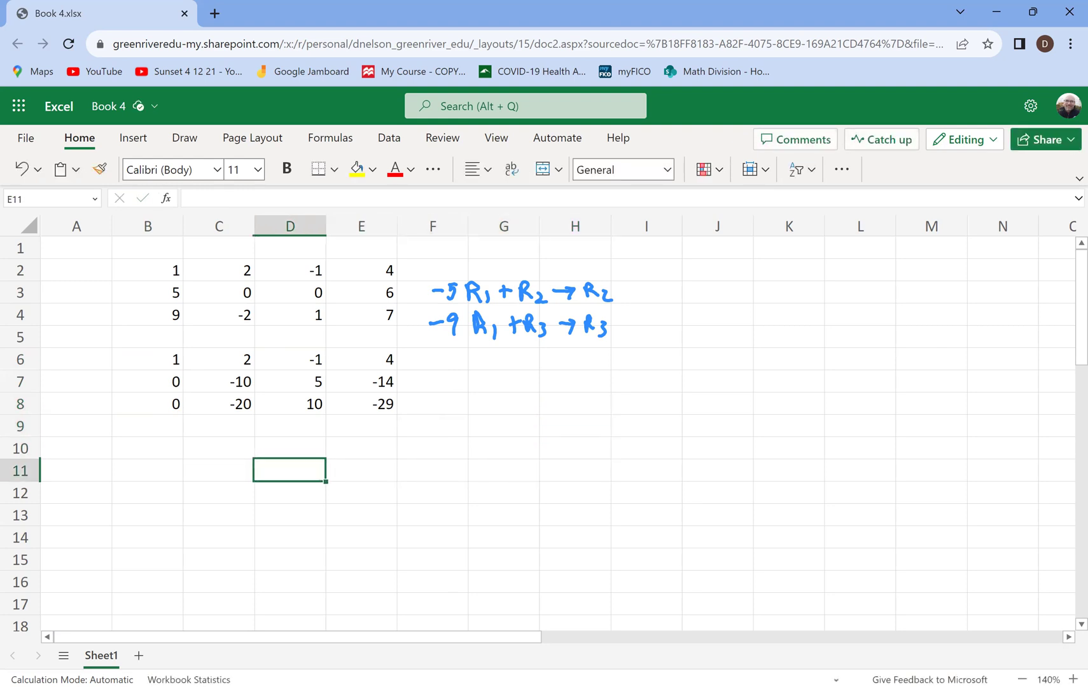
key(Up)
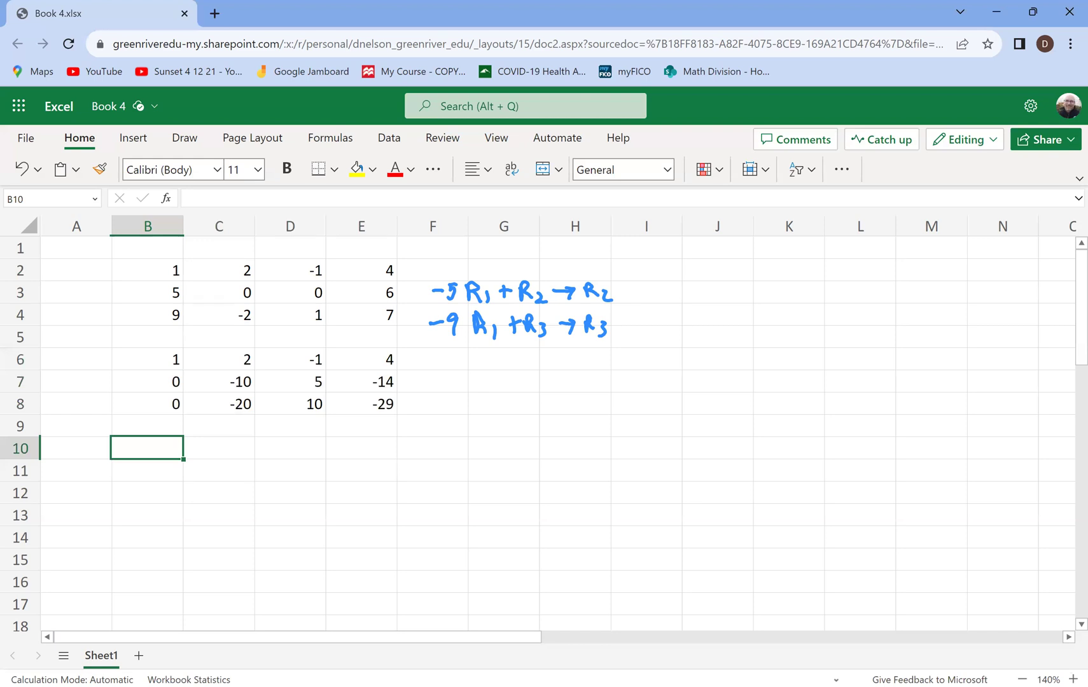
text(=)
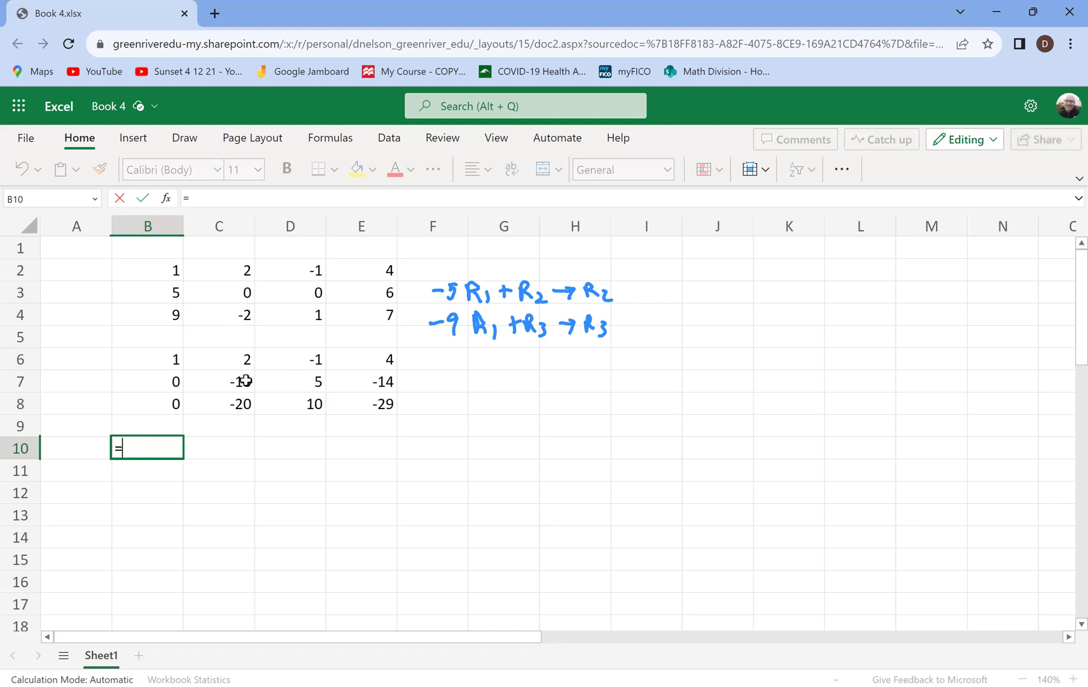
click(158, 354)
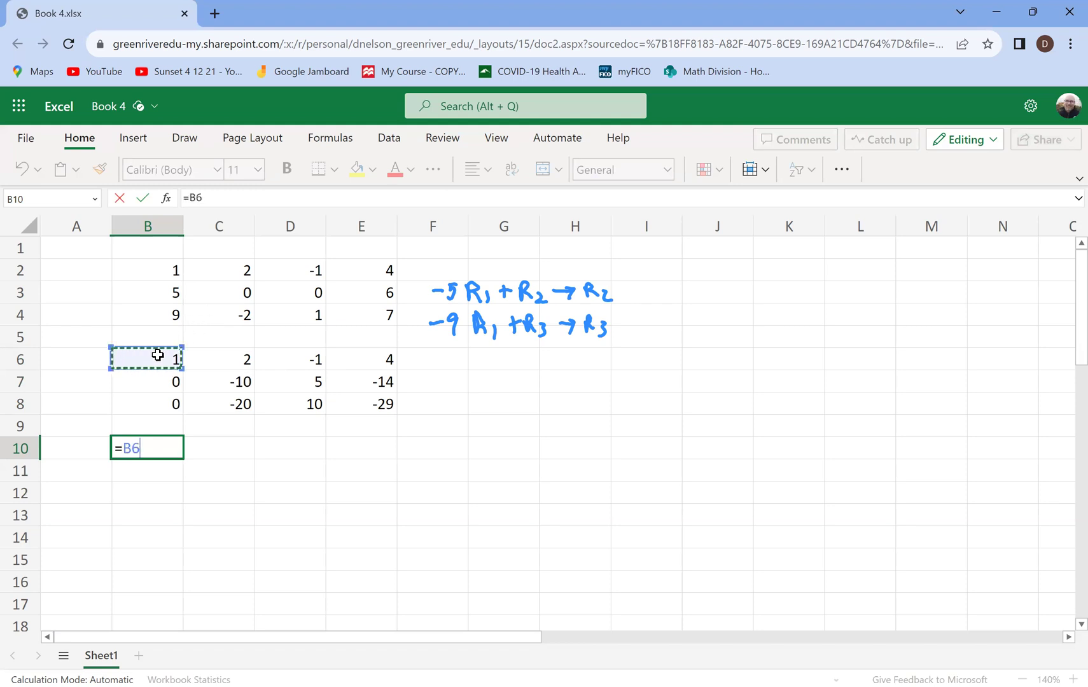
key(Return)
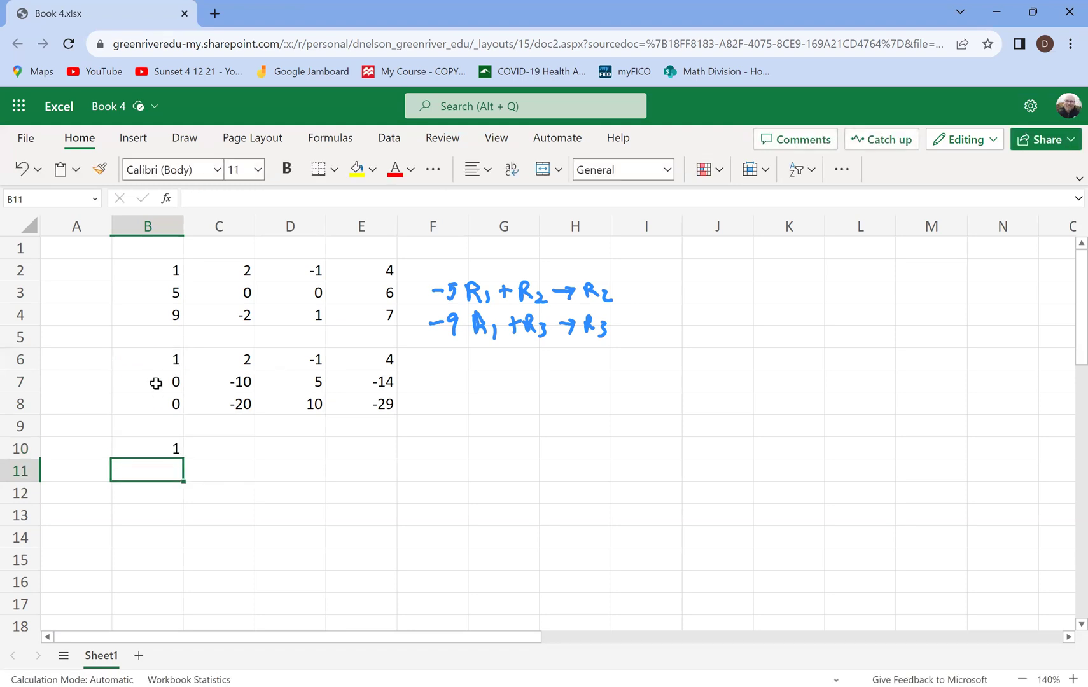
Enter the formula =B7/-10 in cell B11 and =B8 in cell B12 for the second and third rows
text(=)
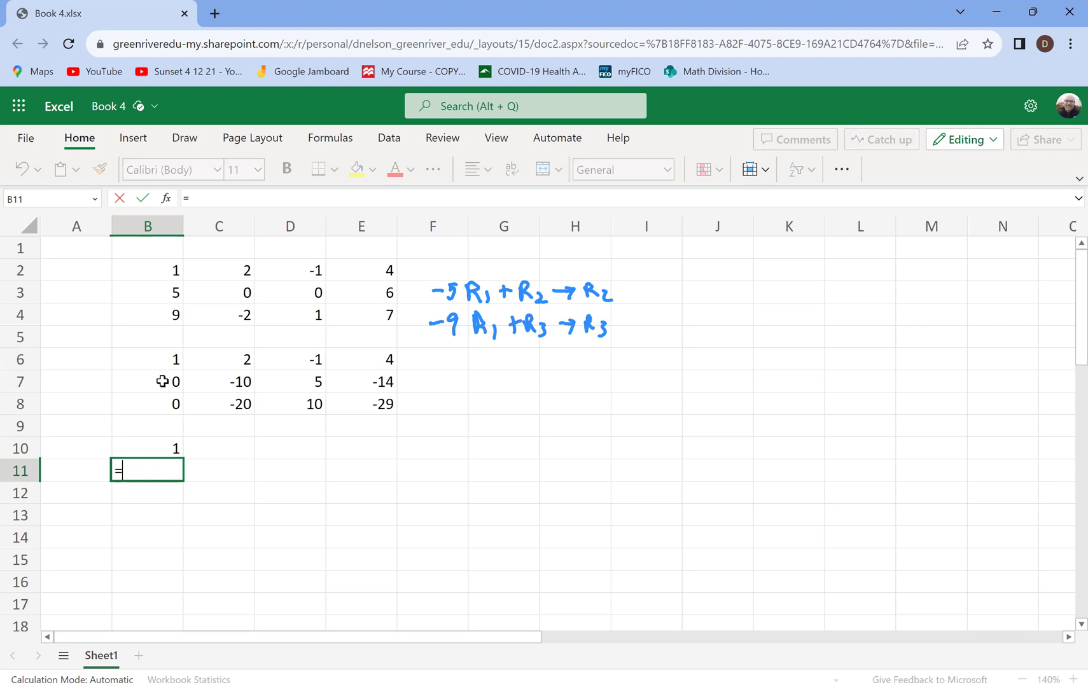
click(162, 381)
text(/-10)
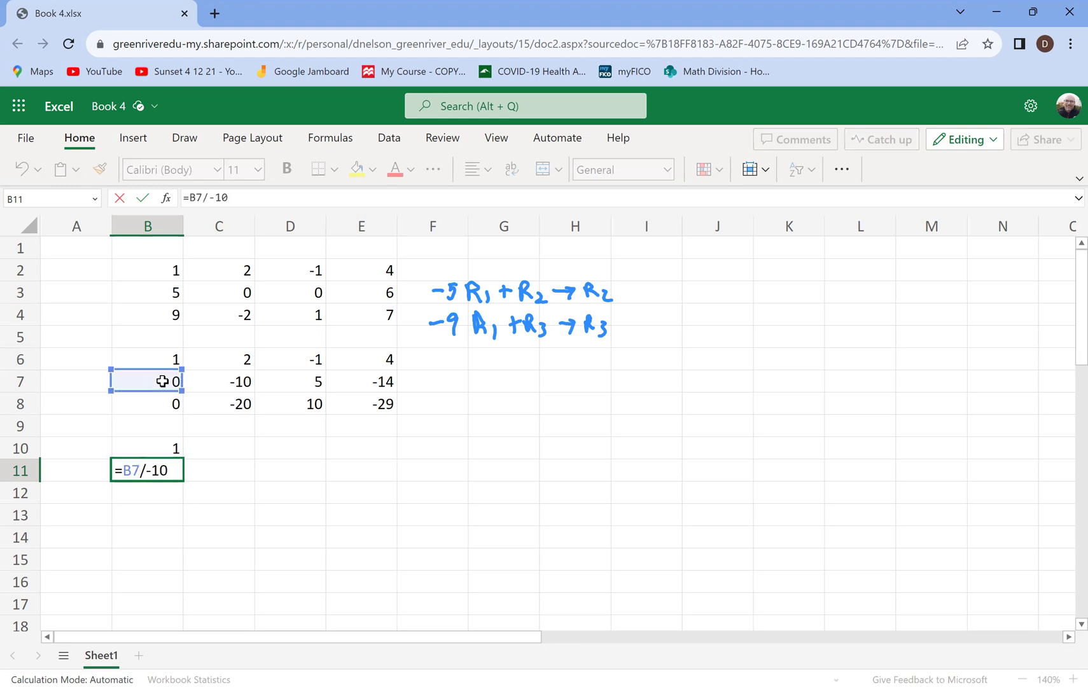
key(Return)
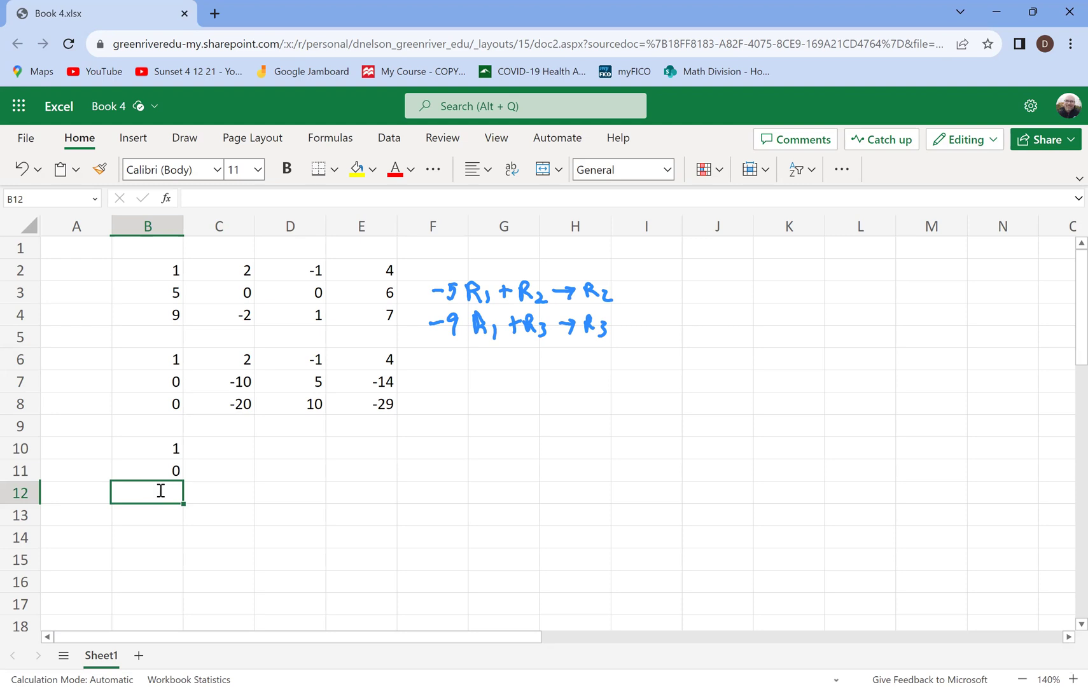
text(=)
click(159, 402)
key(Return)
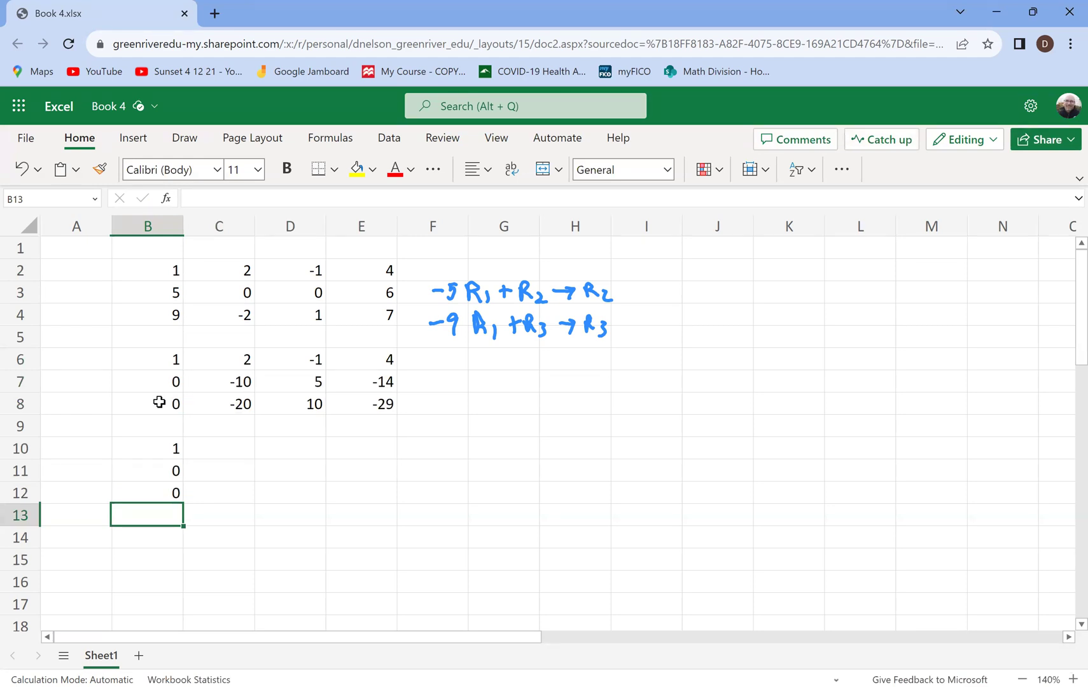
Handwrite the row operation -1/10 R2 → R2 beside row 7 of the second matrix
mouse_move(450, 380)
mouse_down()
mouse_move(489, 379)
mouse_move(473, 392)
mouse_up()
mouse_move(483, 383)
mouse_down()
mouse_move(503, 372)
mouse_move(520, 389)
mouse_move(542, 378)
mouse_move(527, 390)
mouse_move(569, 376)
mouse_move(569, 388)
mouse_up()
drag(572, 380, 582, 391)
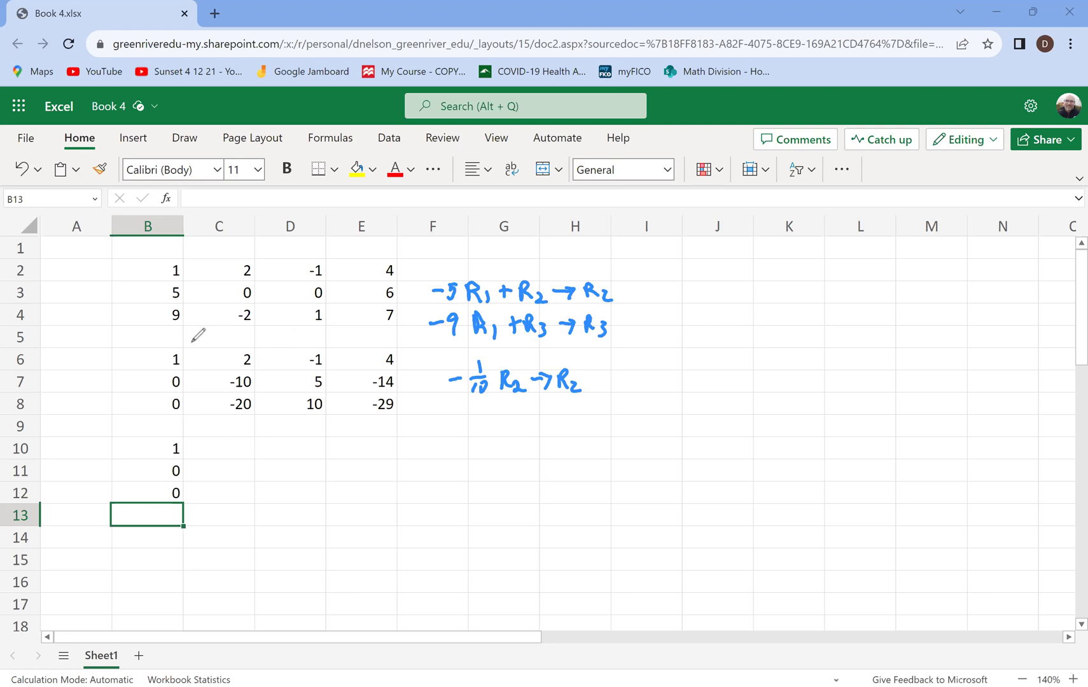
Review the formulas in cells B10, B11 and B12
click(161, 468)
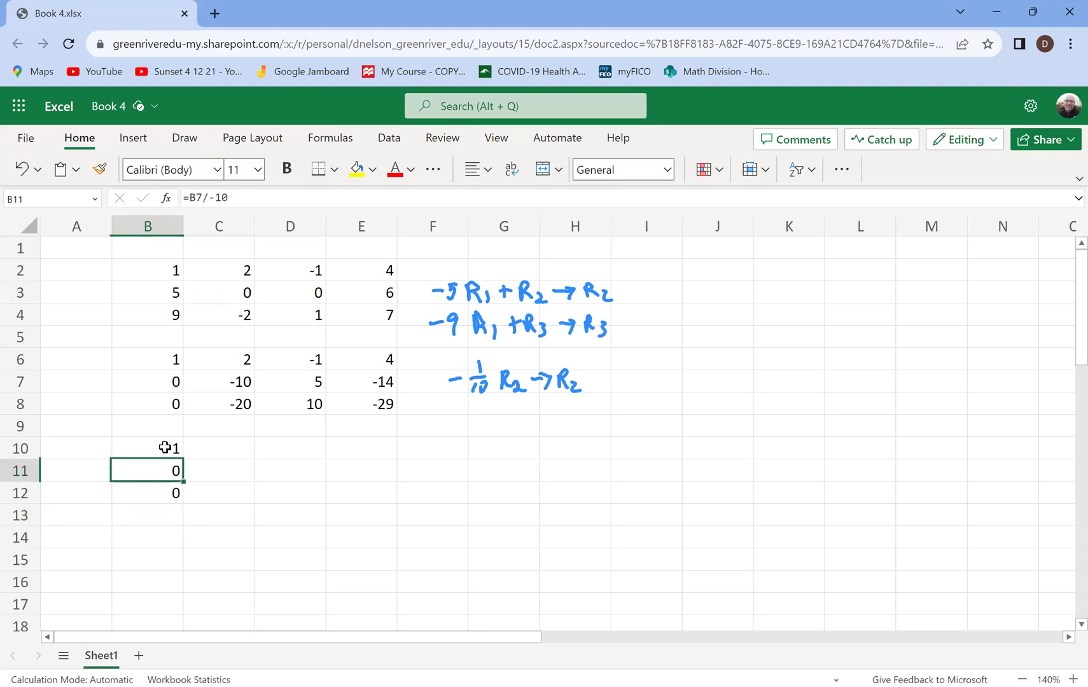
click(165, 448)
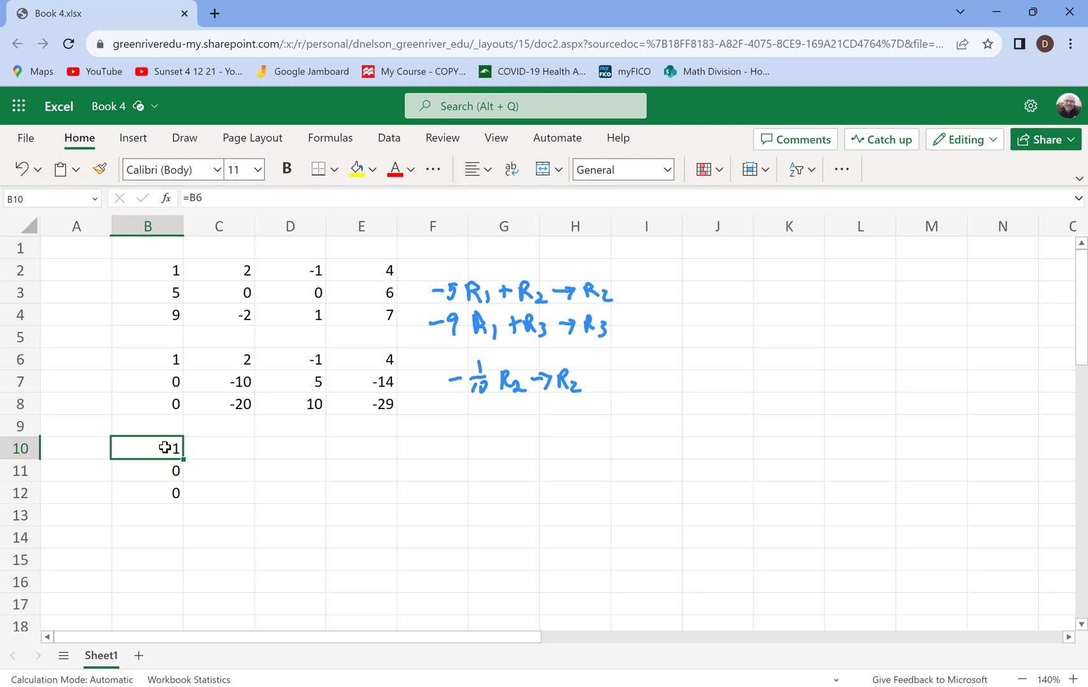
double_click(165, 448)
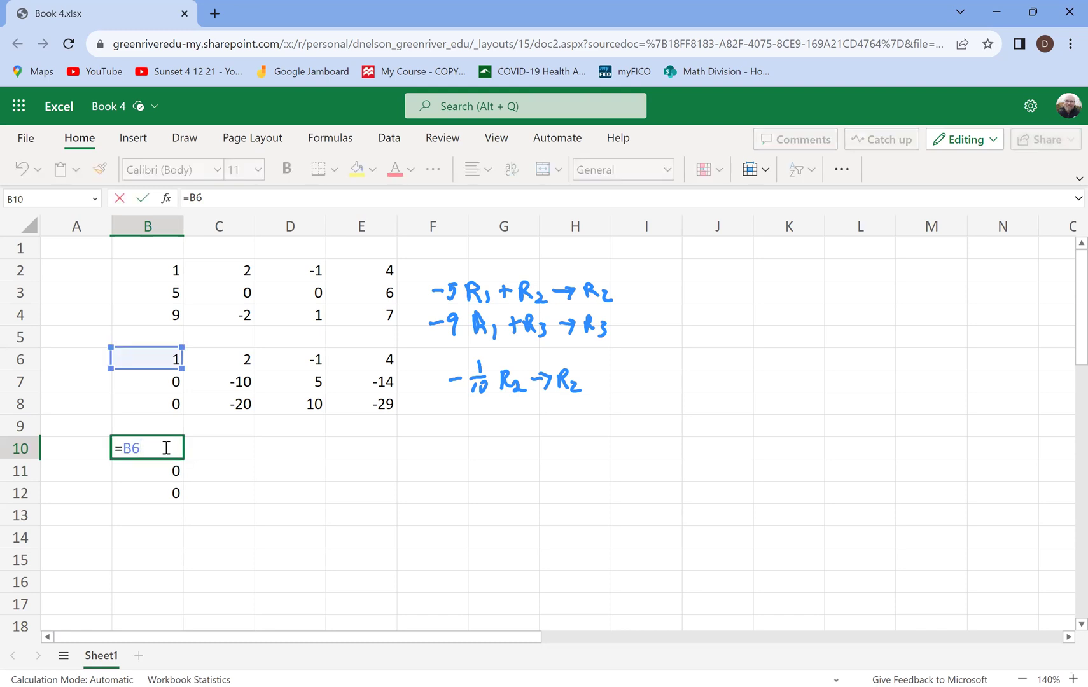
key(Return)
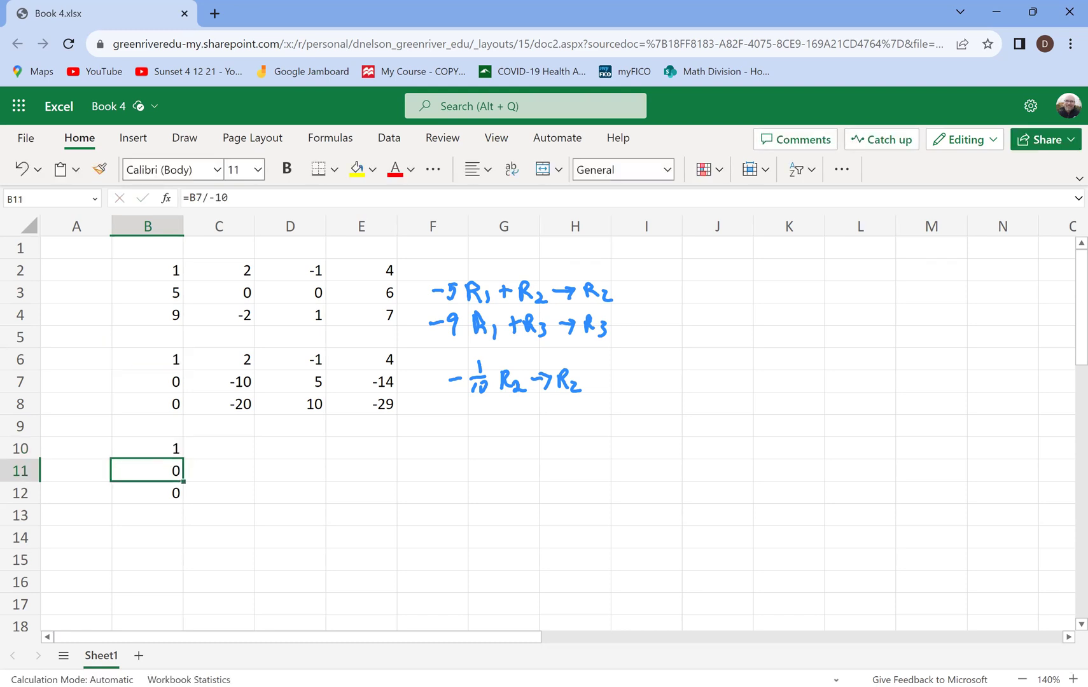
double_click(152, 467)
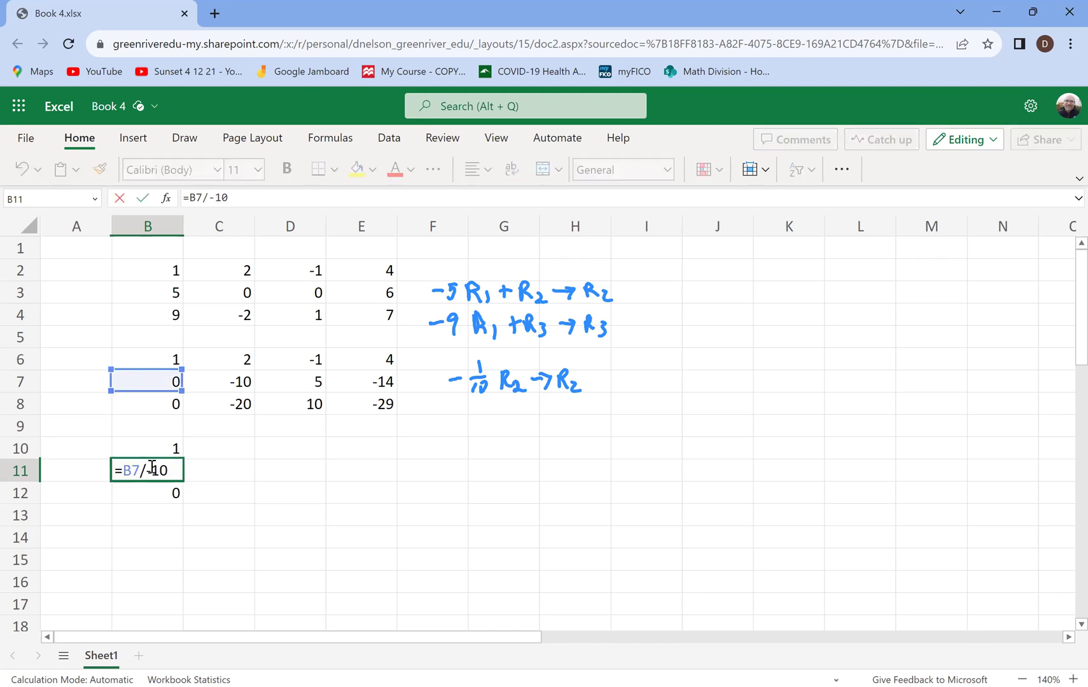
key(Return)
double_click(156, 492)
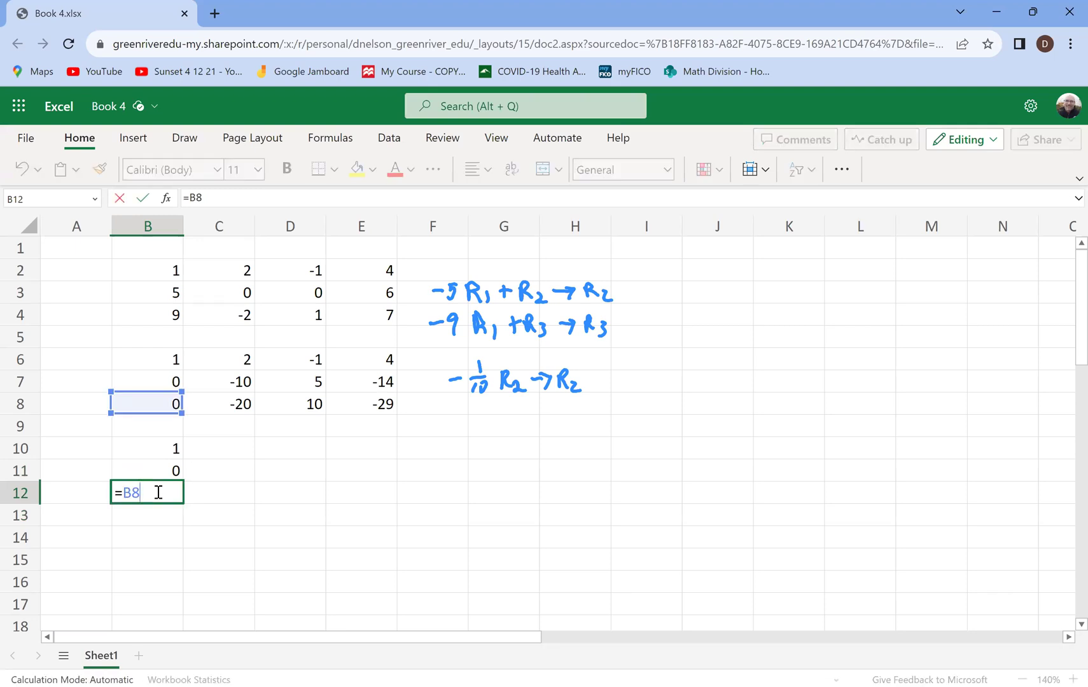
click(233, 448)
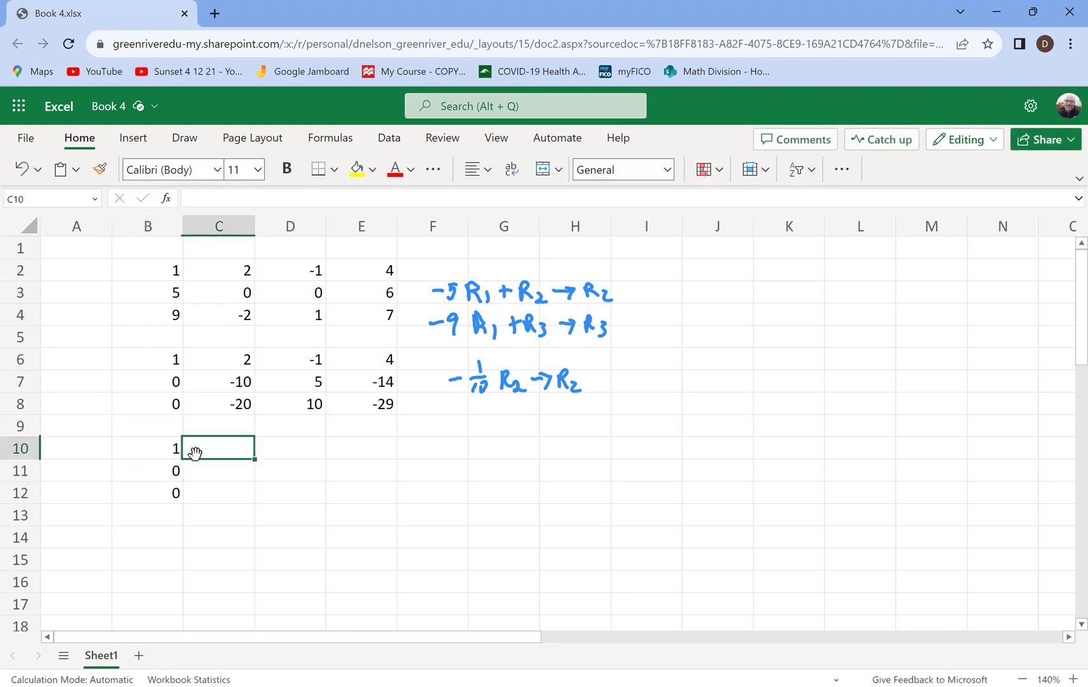
Fill the formulas in B10:B12 across through column E and check the filled cells in column C
click(169, 449)
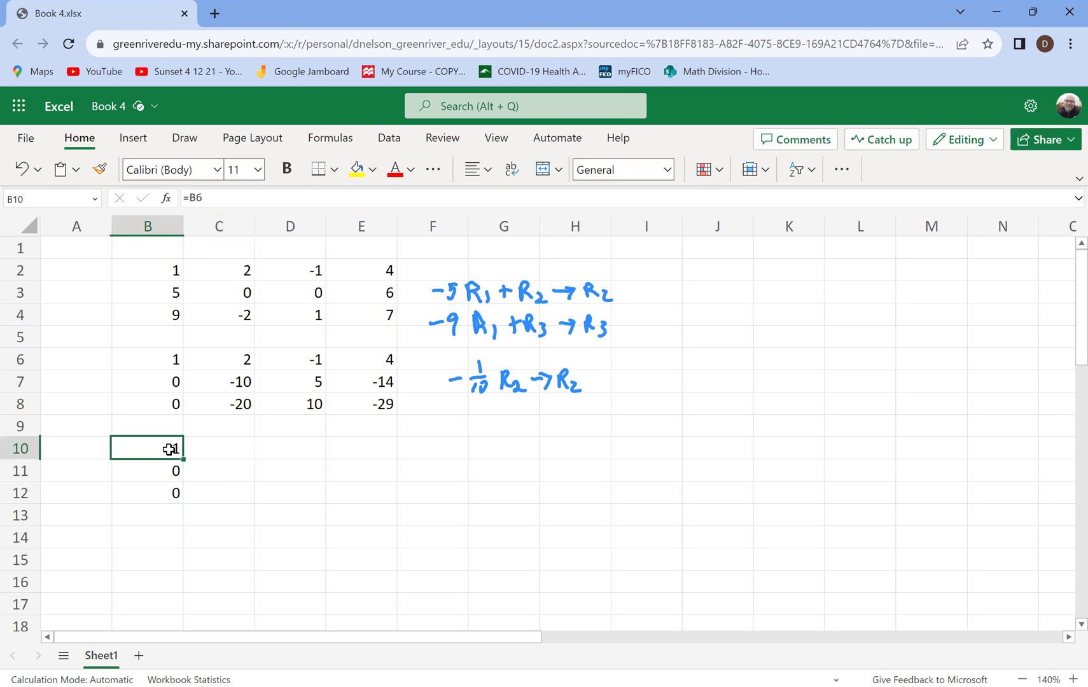
drag(169, 450, 368, 492)
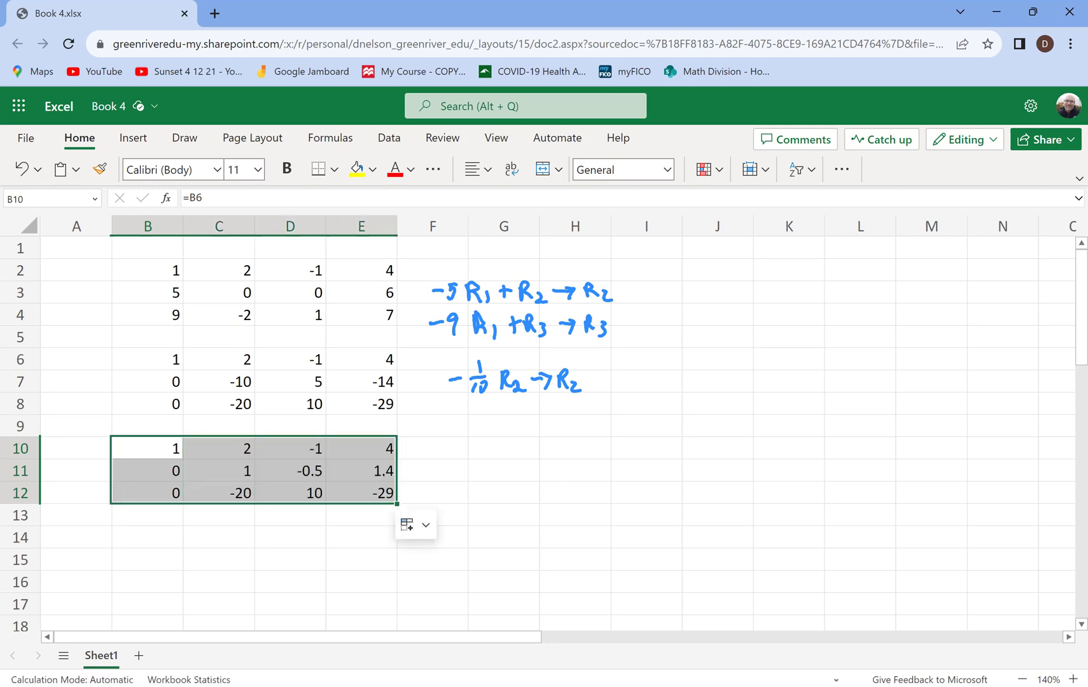
click(220, 469)
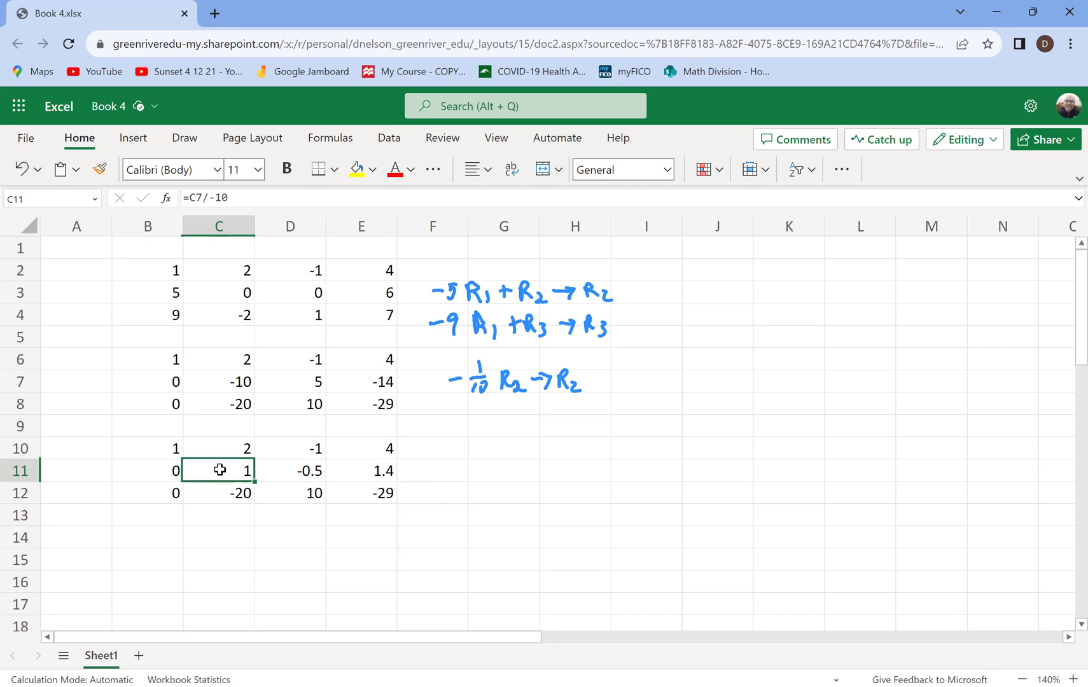
click(221, 451)
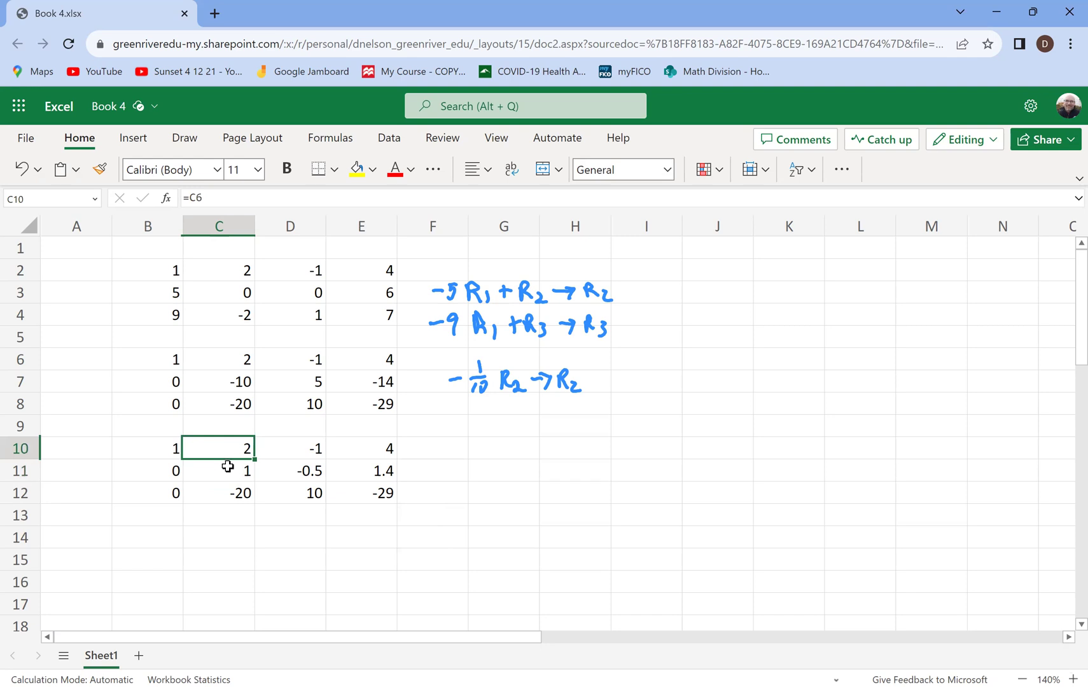
click(229, 467)
click(223, 453)
click(239, 500)
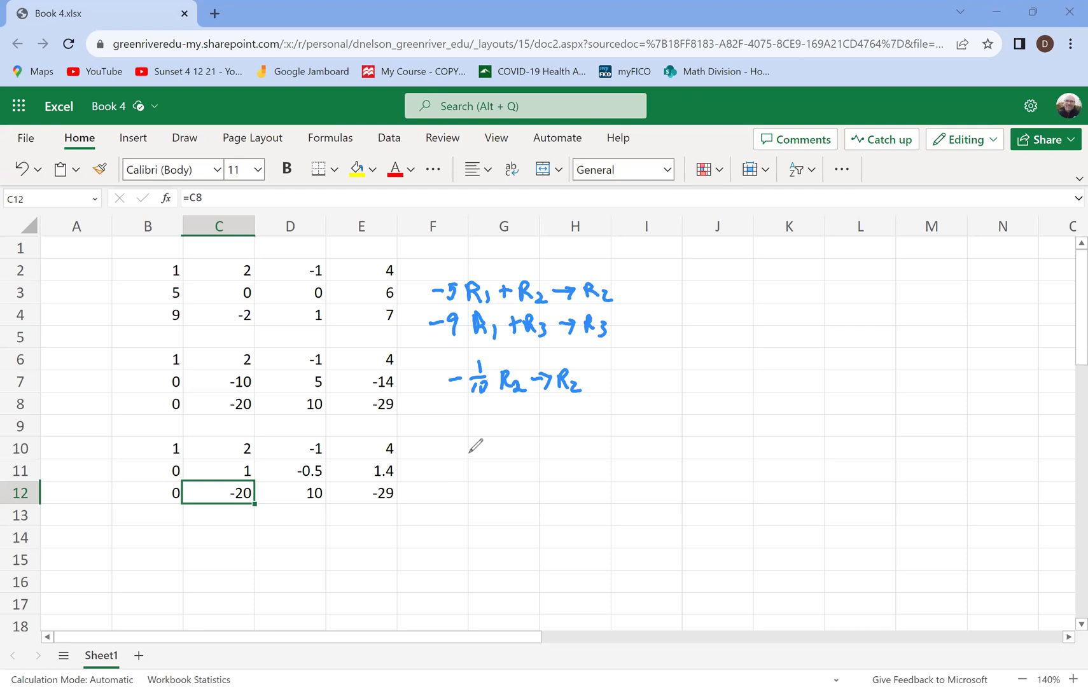
Handwrite the row operation -2R2 + R1 → R1 beside row 10 and circle the 2 in cell C10
drag(454, 452, 519, 466)
mouse_move(511, 455)
mouse_down()
mouse_move(524, 467)
mouse_move(540, 451)
mouse_up()
mouse_move(535, 444)
mouse_down()
mouse_move(535, 460)
mouse_move(573, 465)
mouse_move(595, 443)
mouse_move(609, 463)
mouse_up()
drag(610, 442, 628, 461)
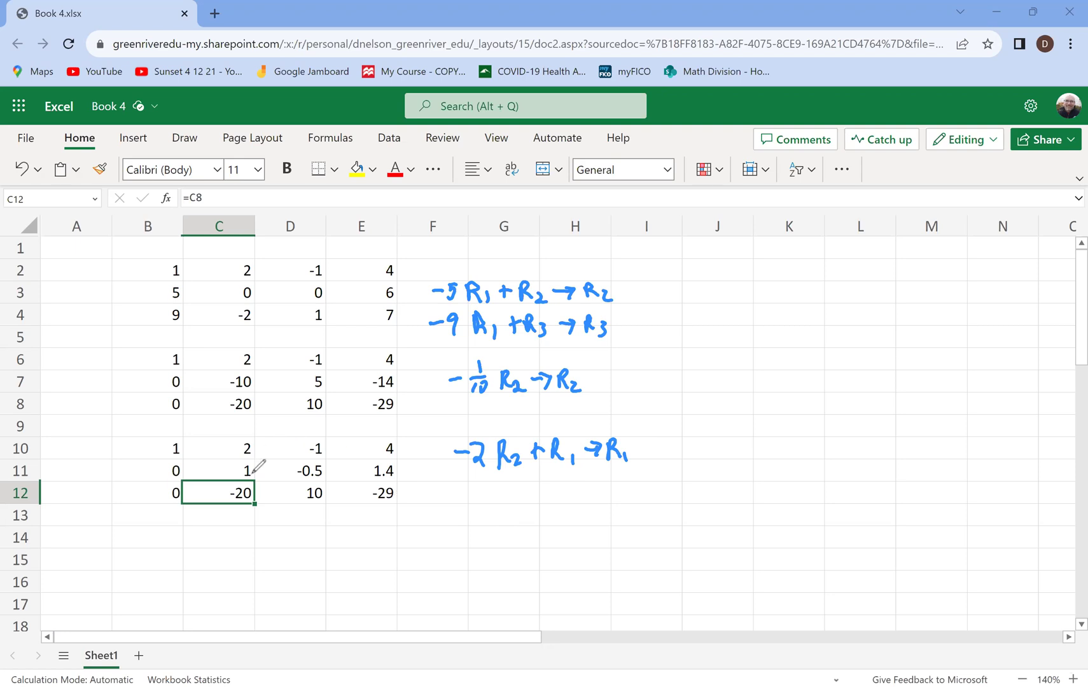
drag(253, 439, 238, 440)
Handwrite the row operation 20R2 + R3 → R3 beside row 12 of the third matrix
mouse_move(446, 490)
mouse_down()
mouse_move(456, 506)
mouse_move(494, 517)
mouse_move(531, 494)
mouse_up()
mouse_move(545, 489)
mouse_down()
mouse_move(545, 506)
mouse_move(564, 514)
mouse_move(585, 497)
mouse_move(597, 508)
mouse_up()
drag(597, 486, 615, 512)
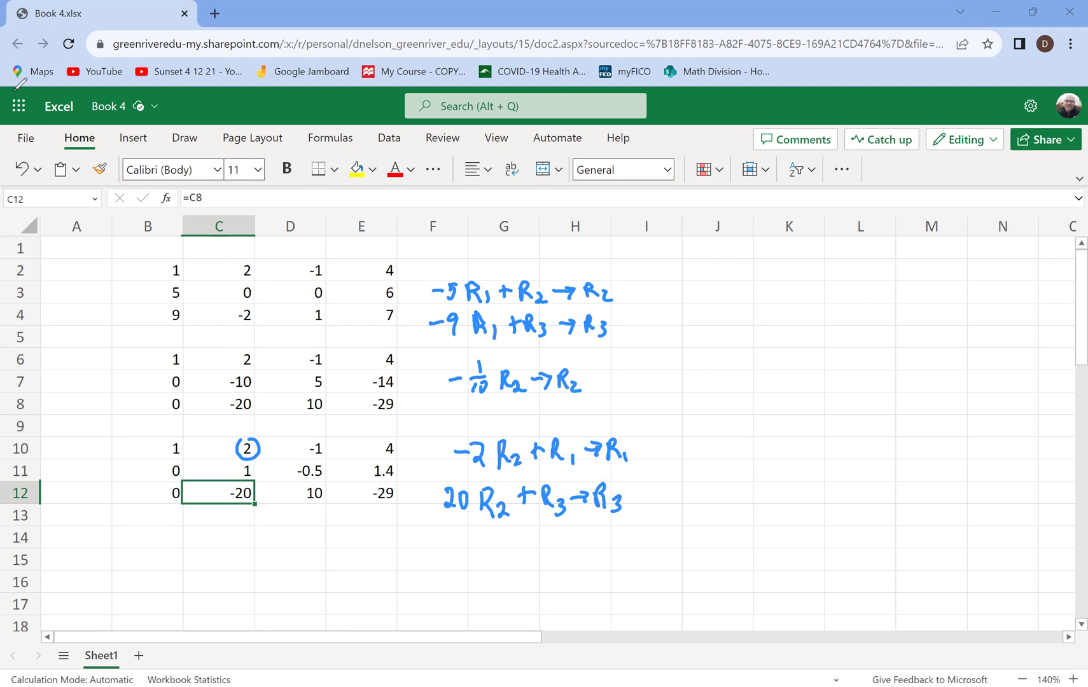
Enter the formula =-2*B11+B10 in cell B14 for the new first row
click(168, 558)
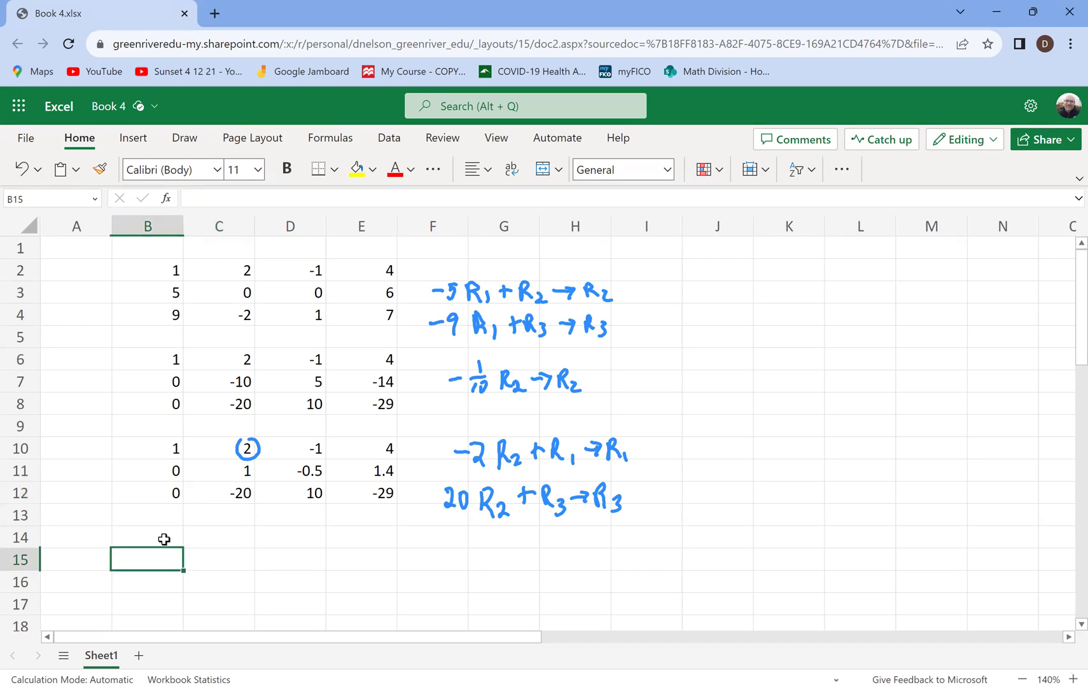
click(164, 540)
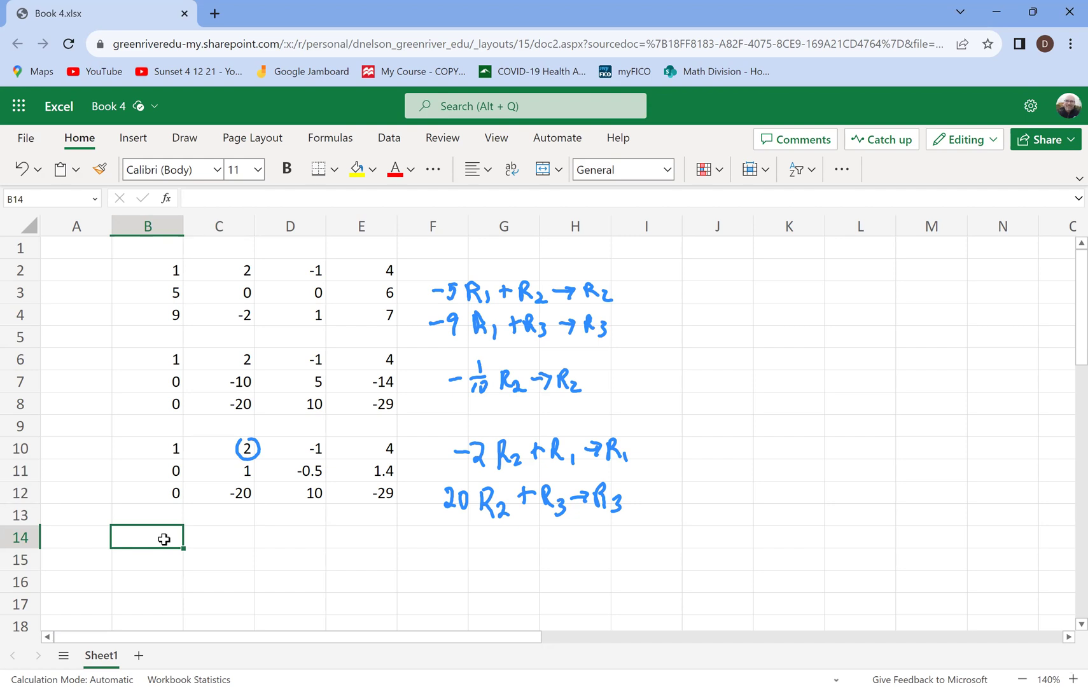
text(=)
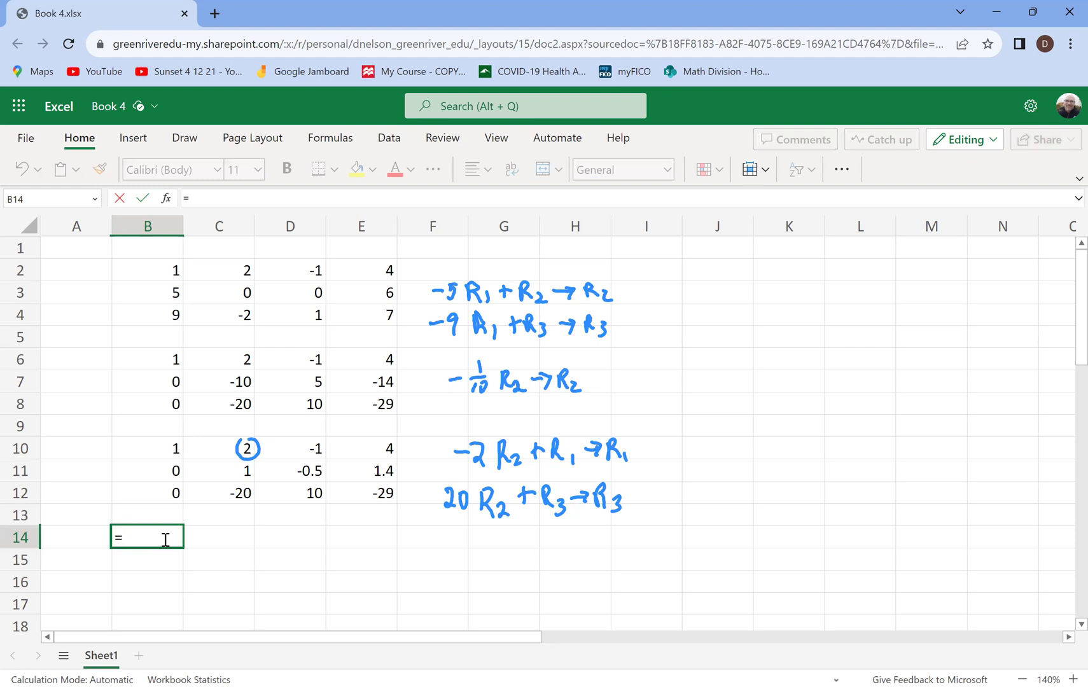
text(-2*)
click(155, 469)
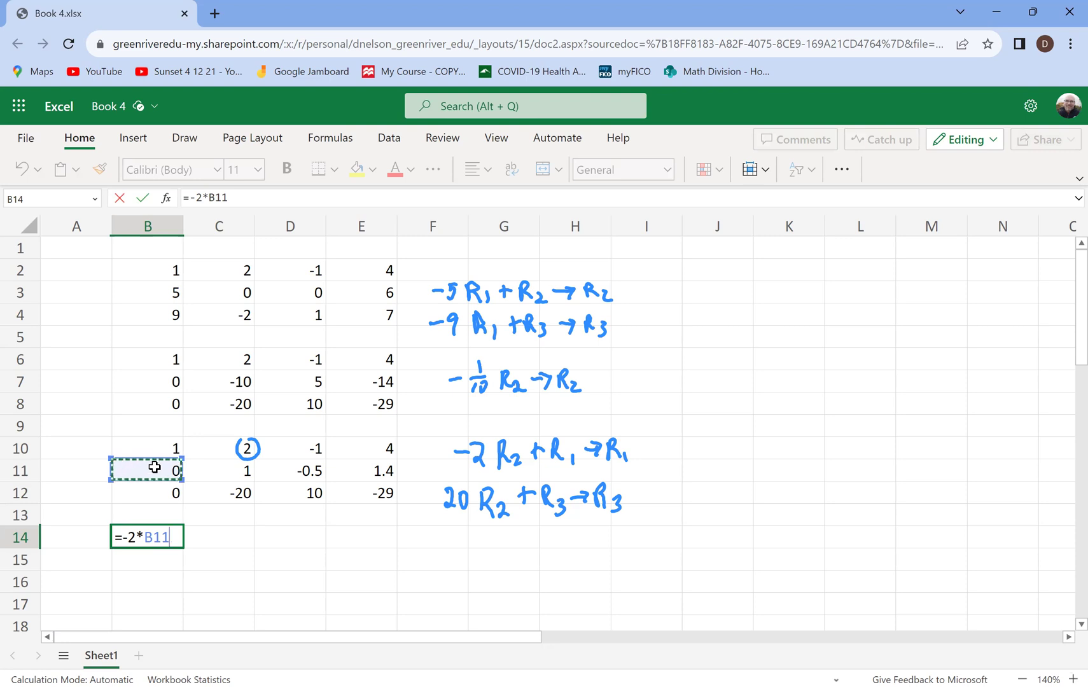
text(+)
click(157, 445)
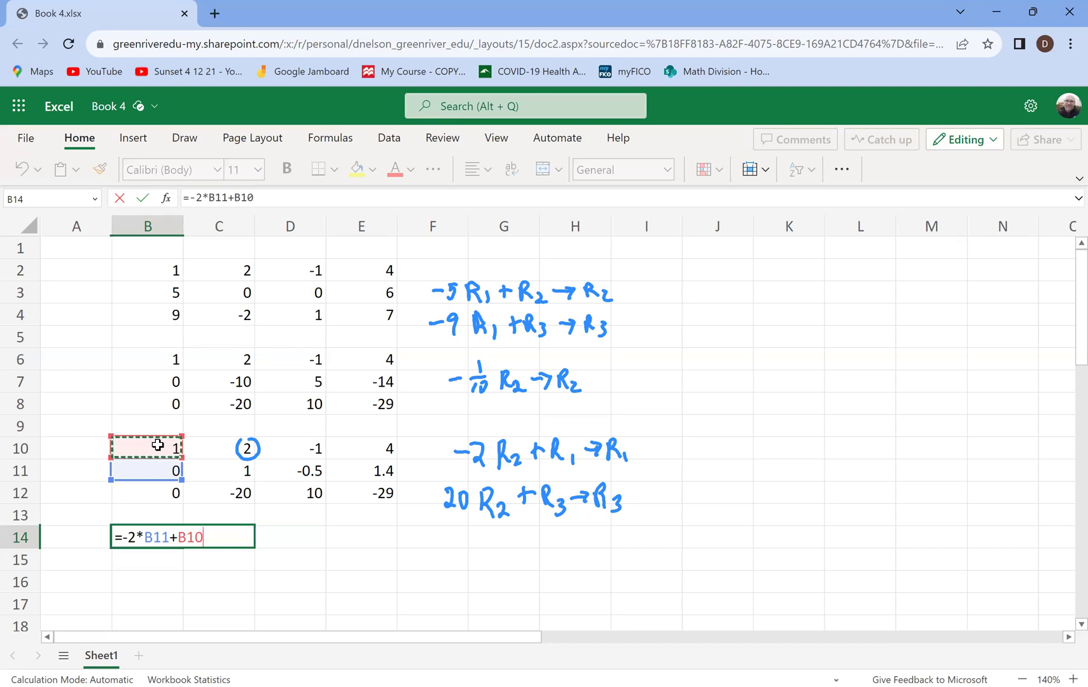
key(Return)
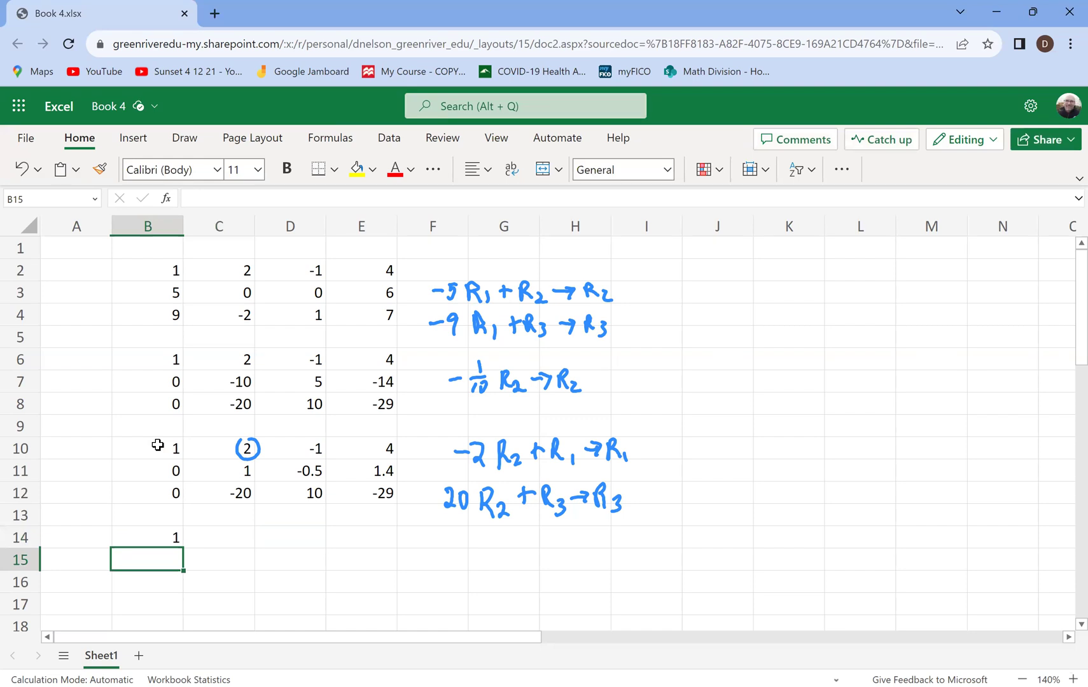
Enter the formula =B11 in cell B15 to carry the second row into the fourth matrix
text(=)
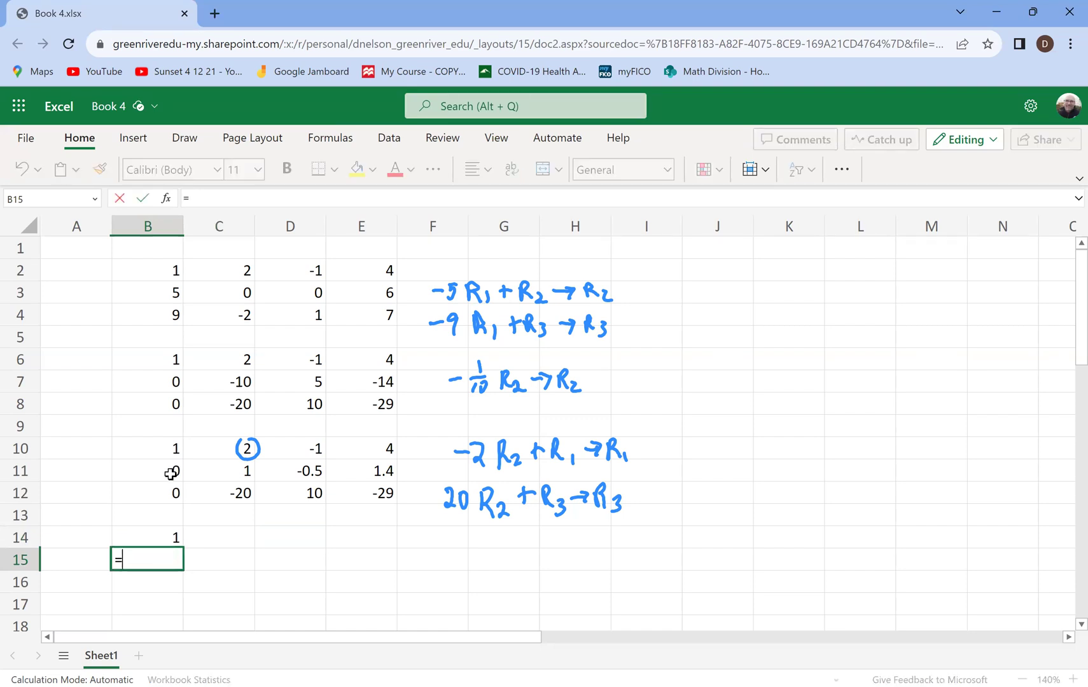
click(151, 474)
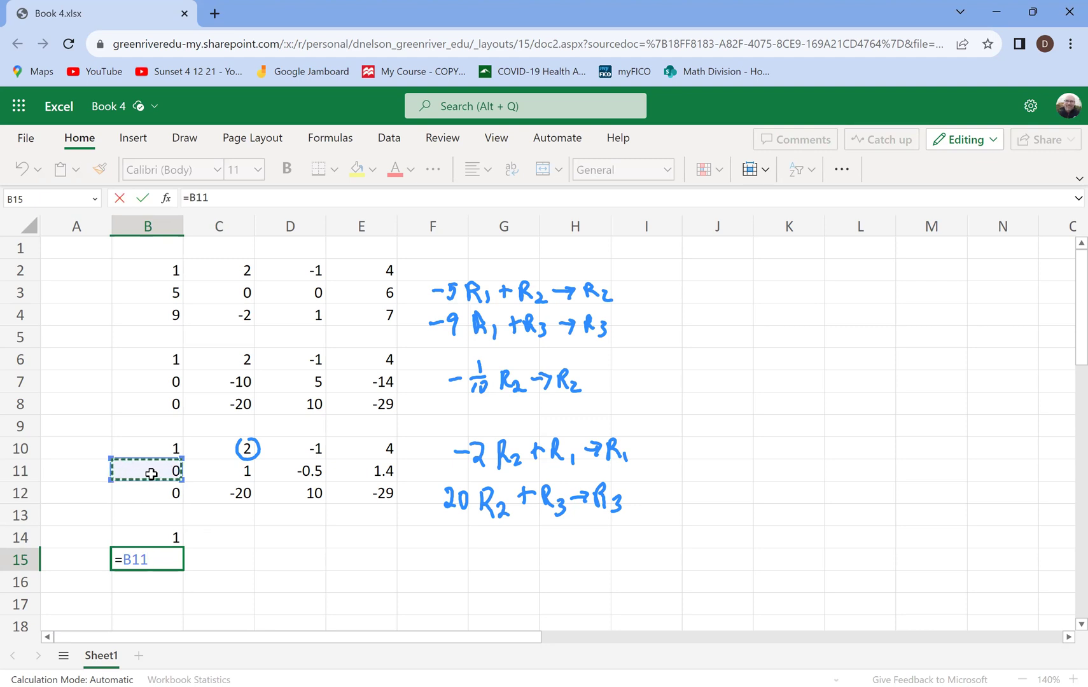
key(Return)
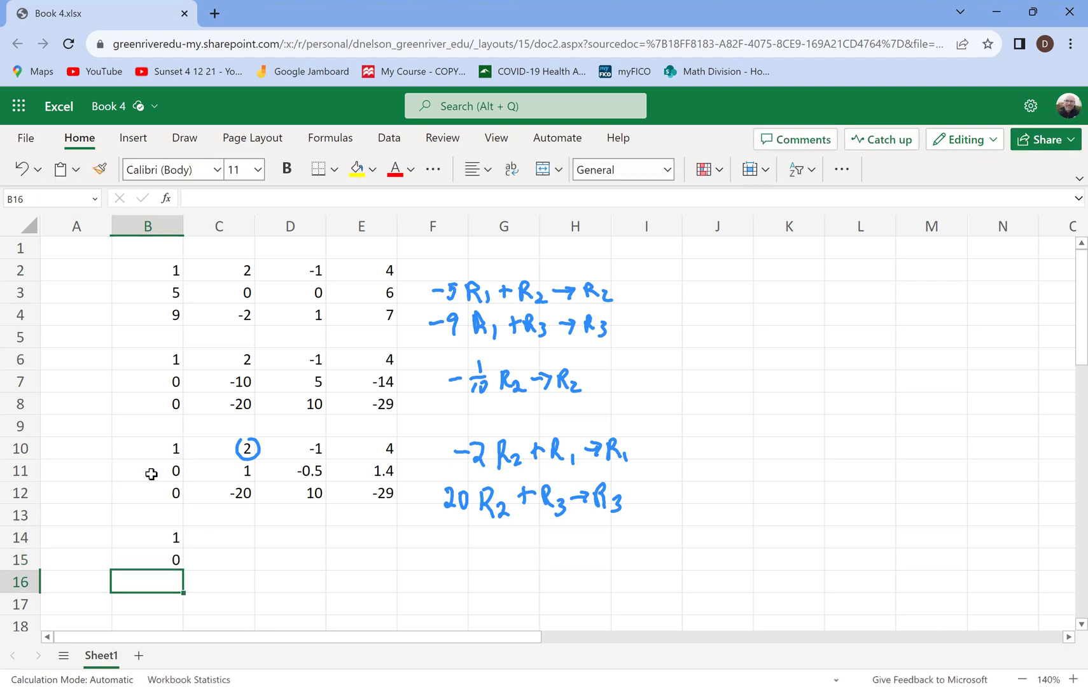
Enter the formula =20*B11+B12 in cell B16 and fill B14:B16 across through column E to complete the fourth matrix
text(=)
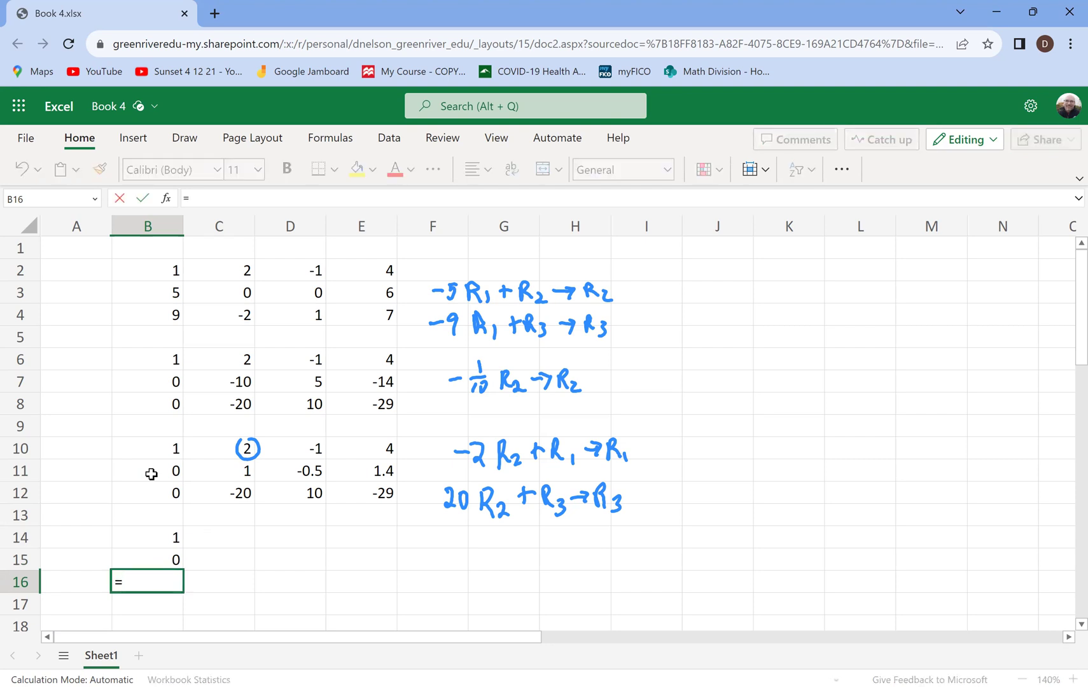
text(2-)
text(*)
key(BackSpace)
key(BackSpace)
text(0*)
click(154, 472)
text(+)
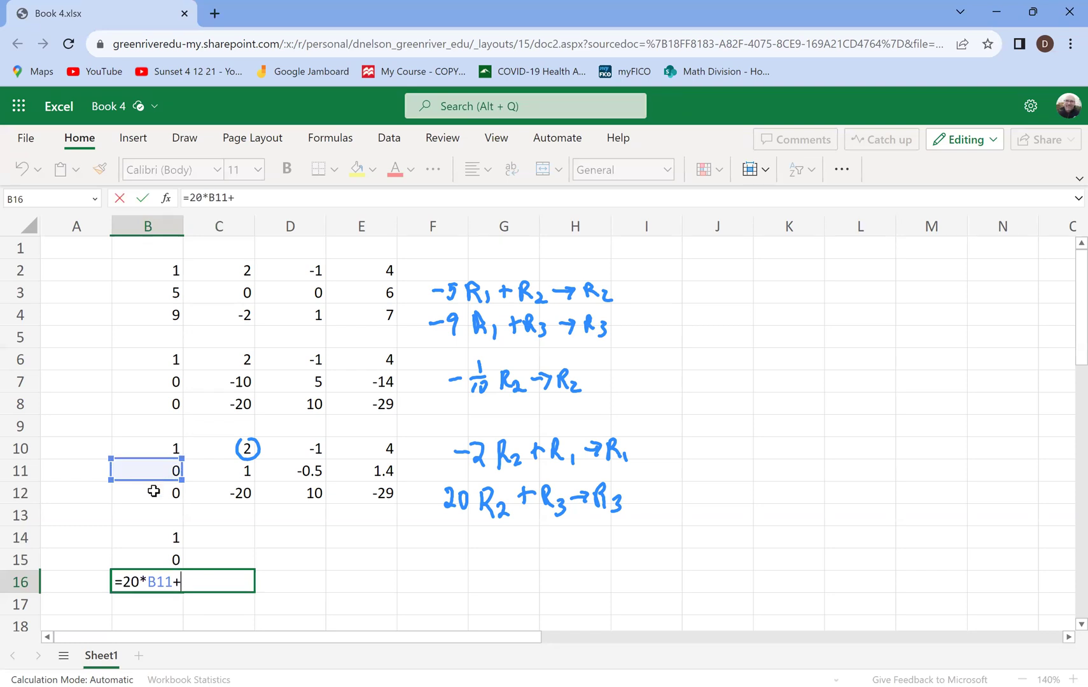
click(153, 491)
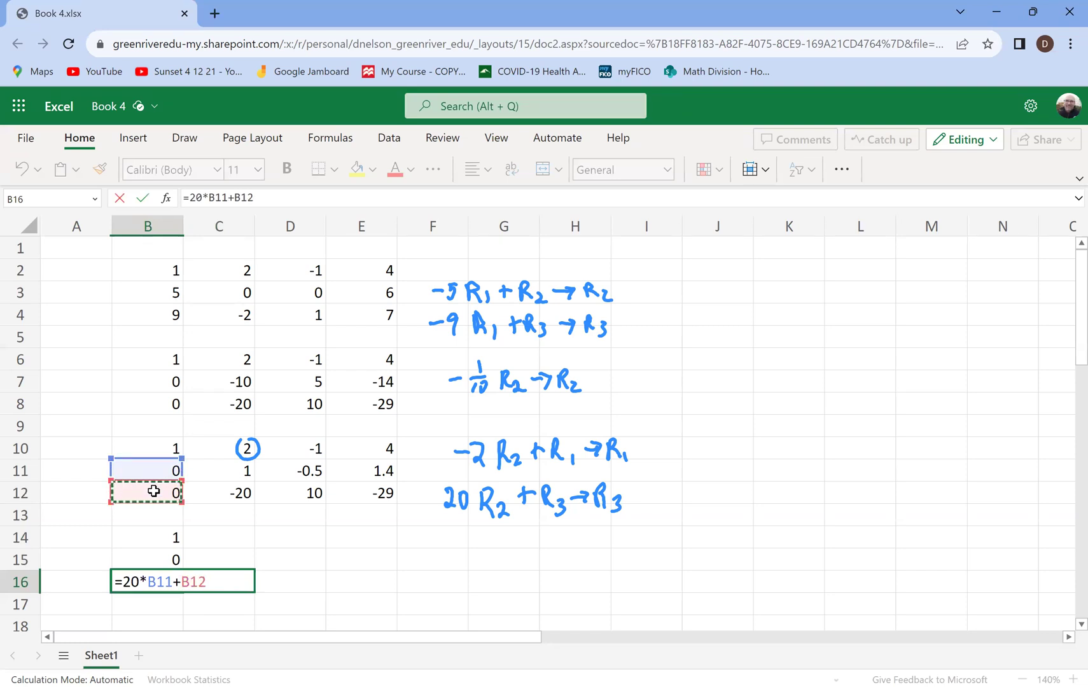
key(Return)
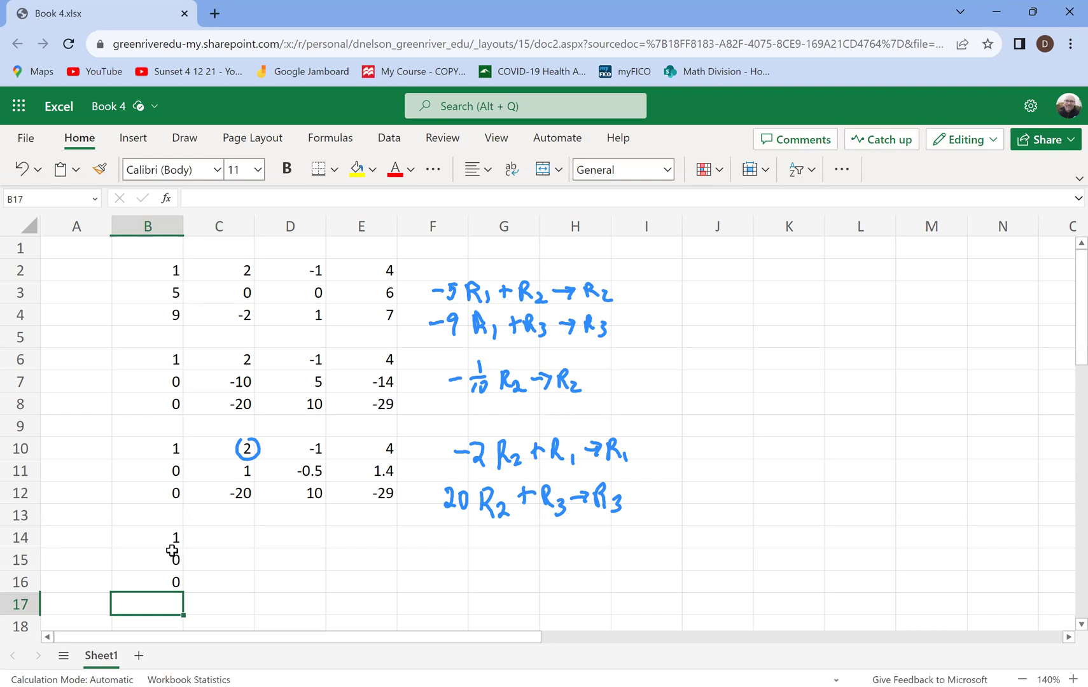
drag(172, 536, 172, 578)
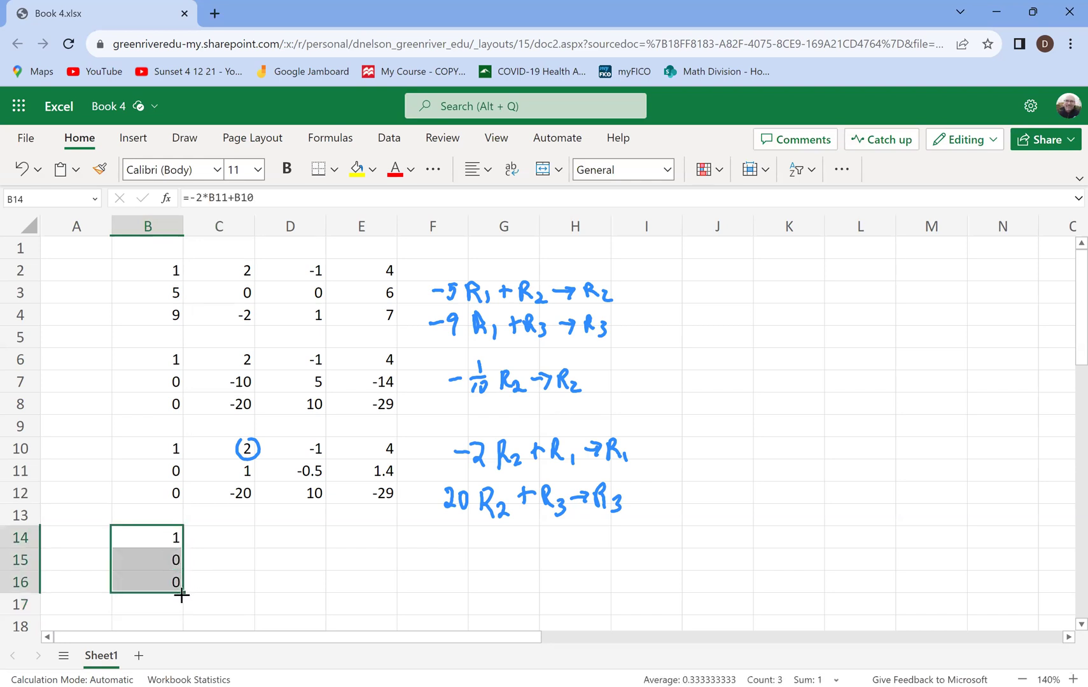
drag(183, 595, 351, 580)
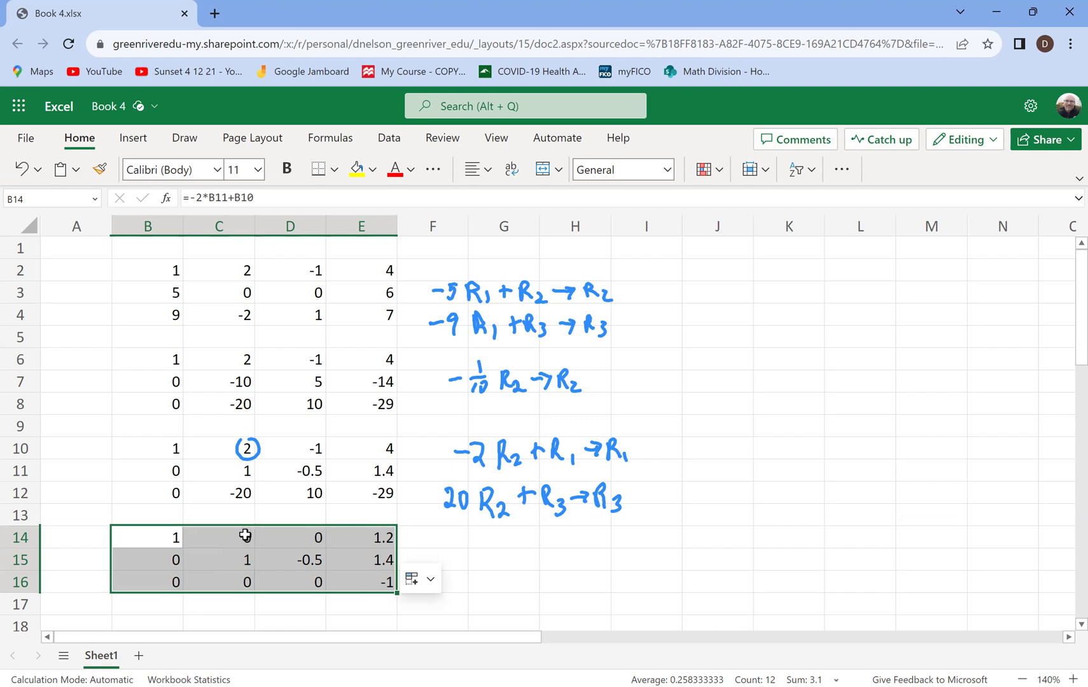
Inspect the entries and formulas in the second and third rows of the fourth matrix, including D15 and C16 through E16
click(239, 577)
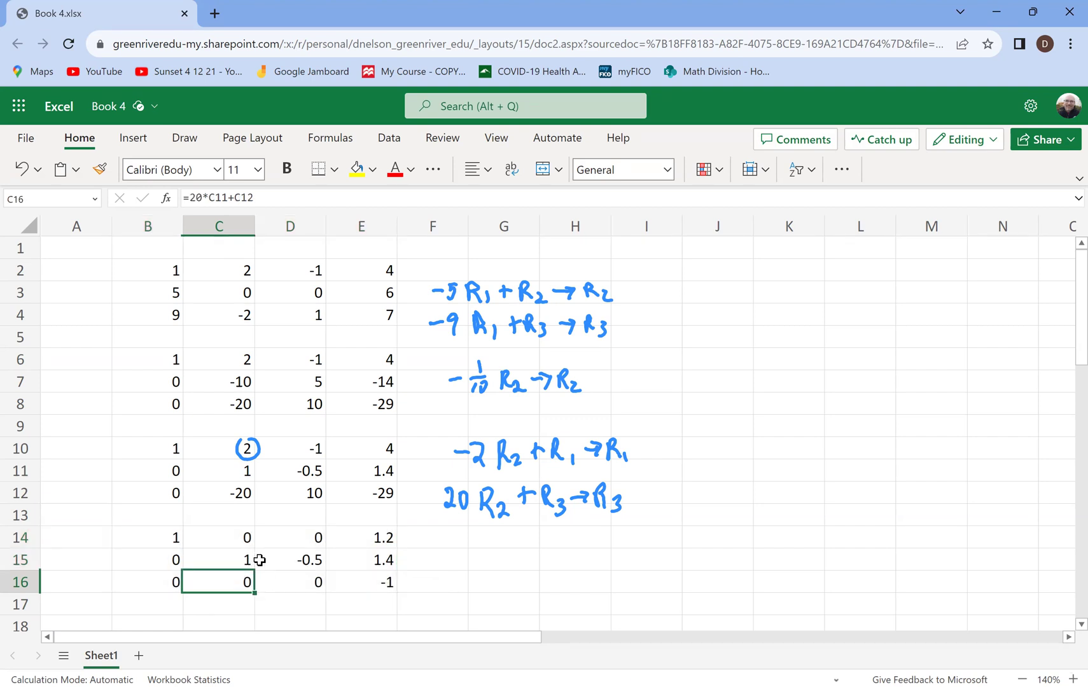
click(303, 580)
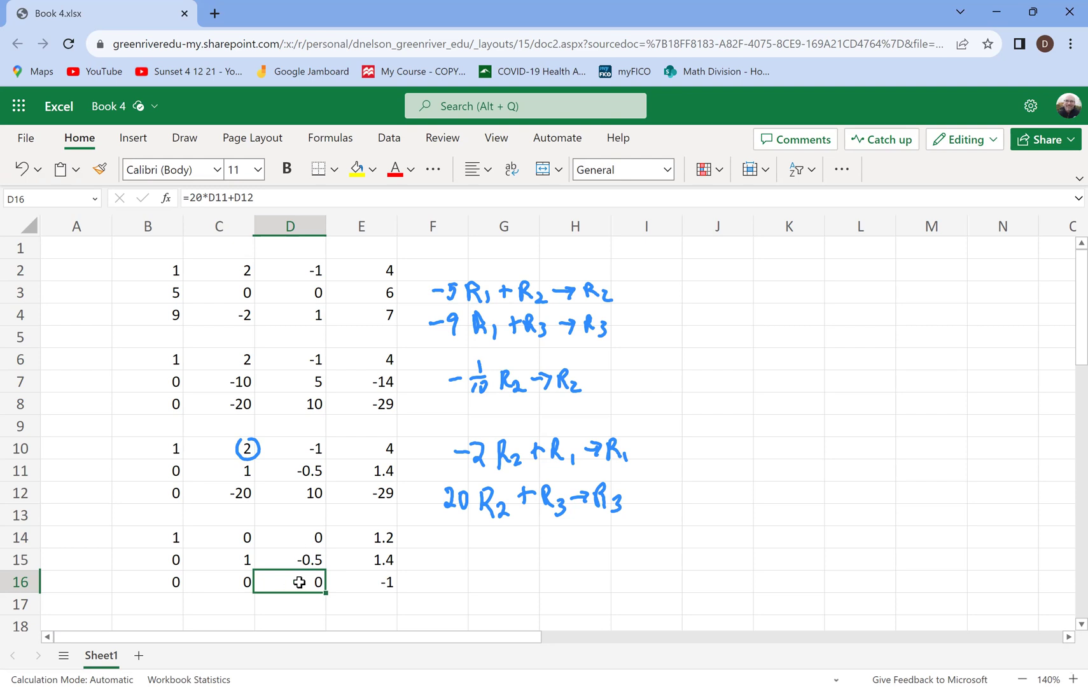
click(308, 559)
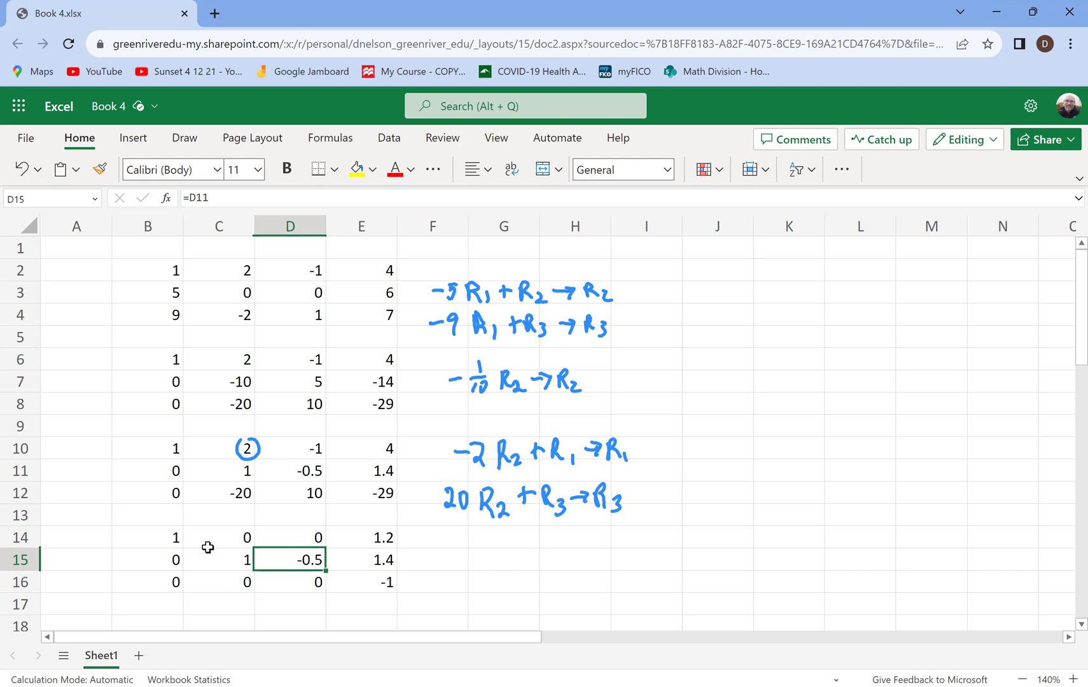
key(Down)
key(Left)
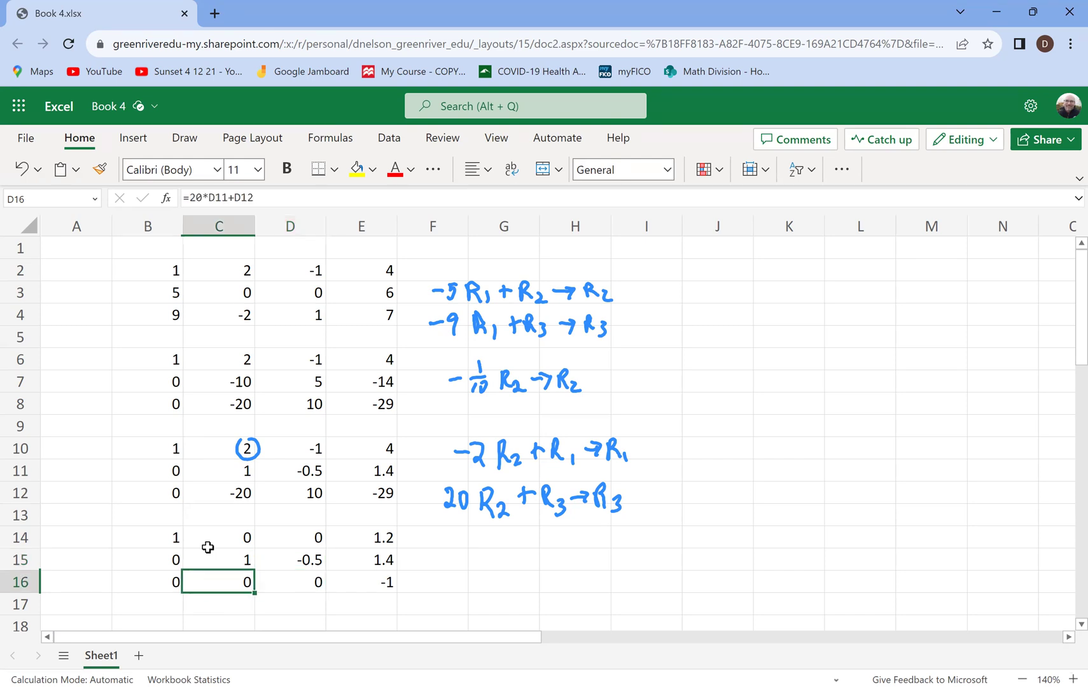
key(Left)
key(Right)
key(Right)
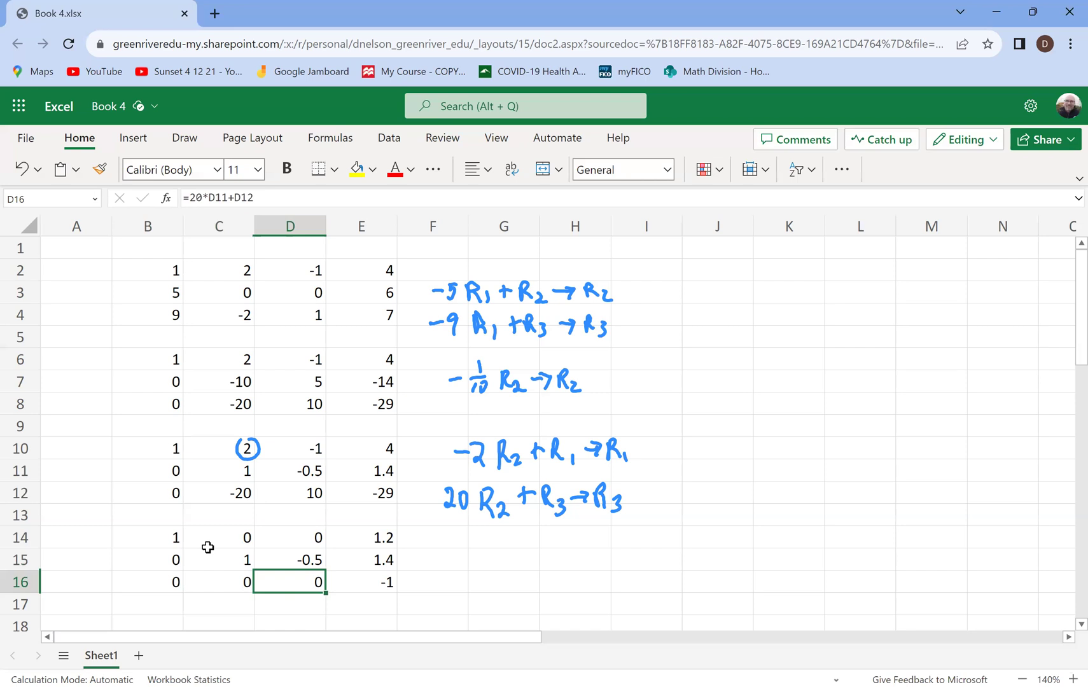
key(Right)
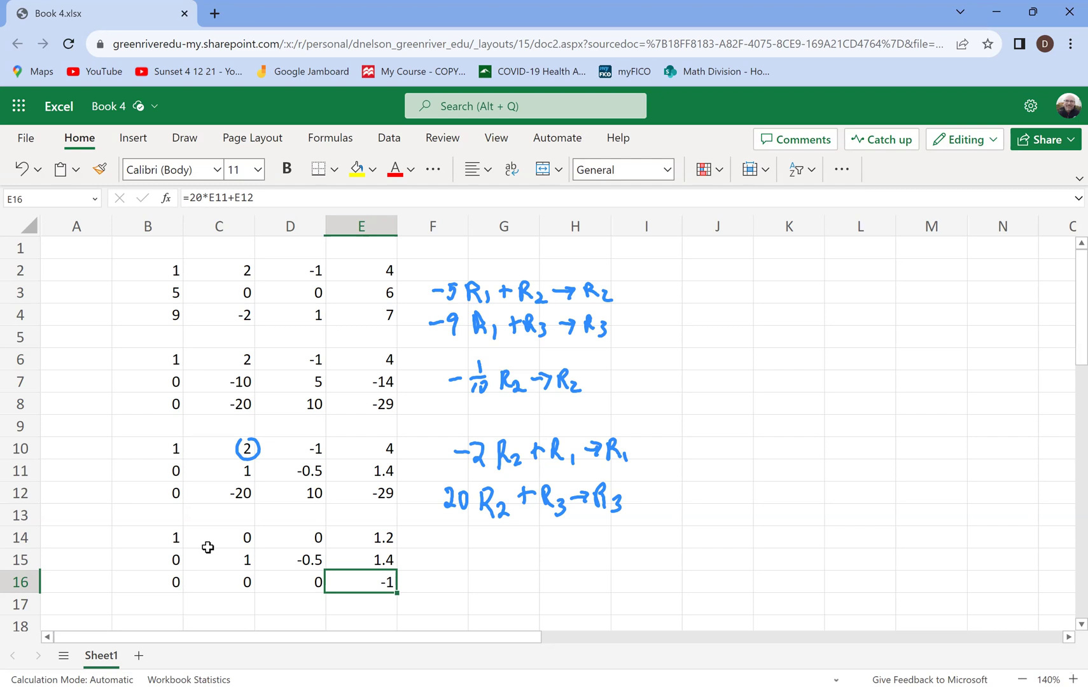
key(Down)
key(Down)
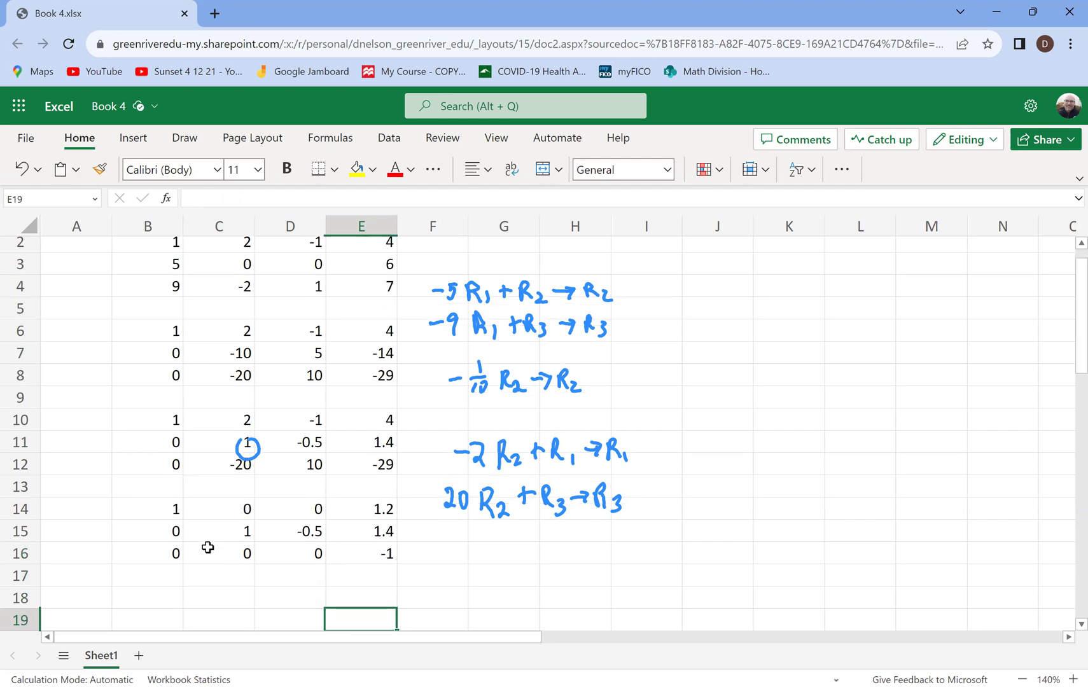
key(Up)
key(Up)
key(Up)
key(Up)
key(Up)
key(Down)
key(Down)
key(Down)
key(Down)
key(Down)
key(Up)
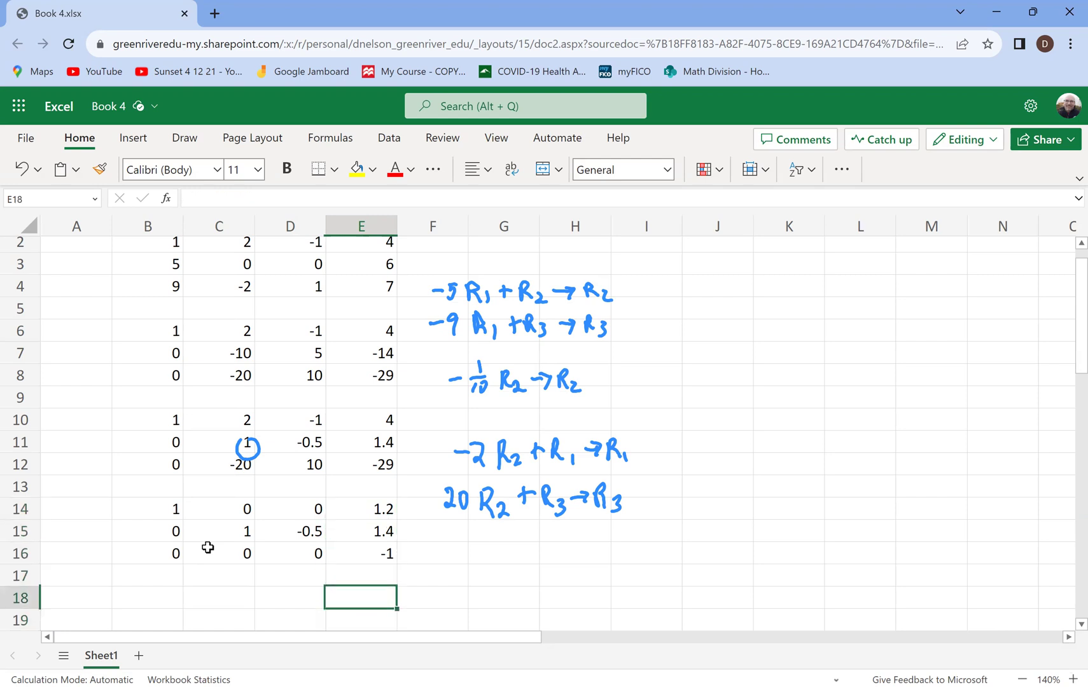
Start the fifth matrix by entering =B14 in cell B18 and =B15 in cell B19 to carry down the first two rows
key(Left)
key(Left)
key(Left)
key(Down)
key(Down)
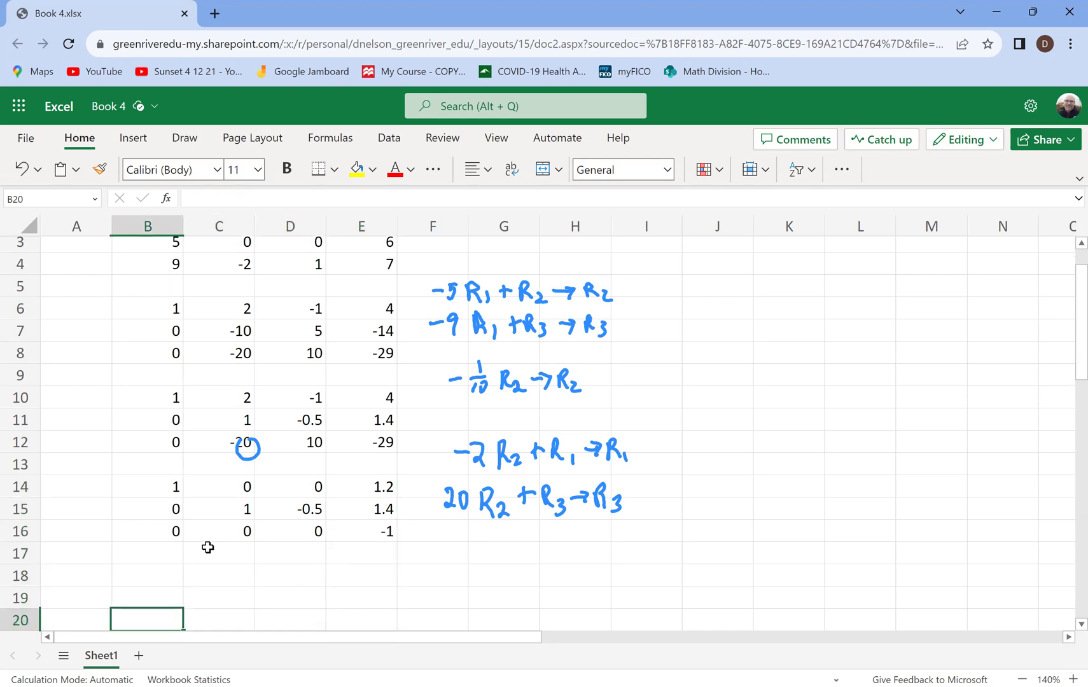
key(Up)
key(Up)
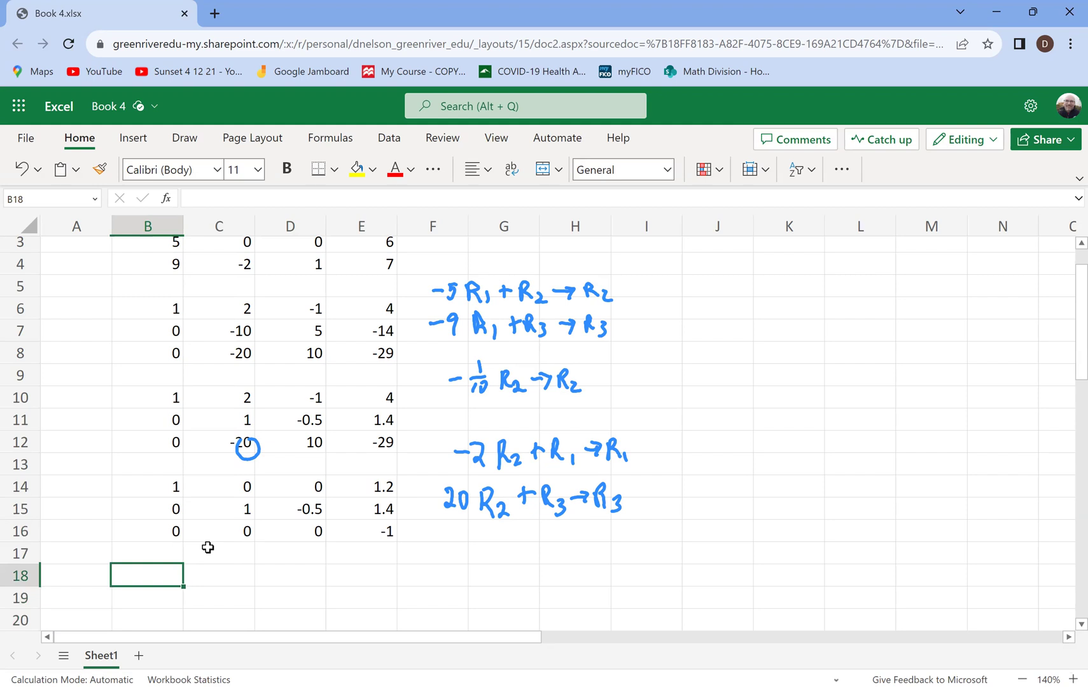
text(=)
click(164, 485)
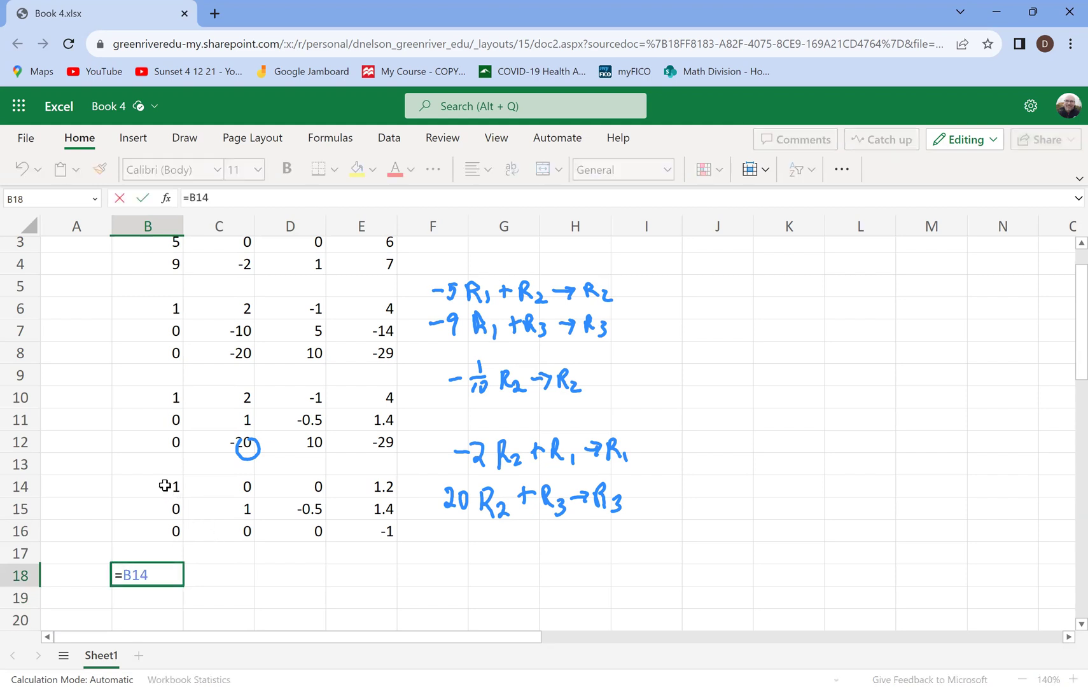
key(Return)
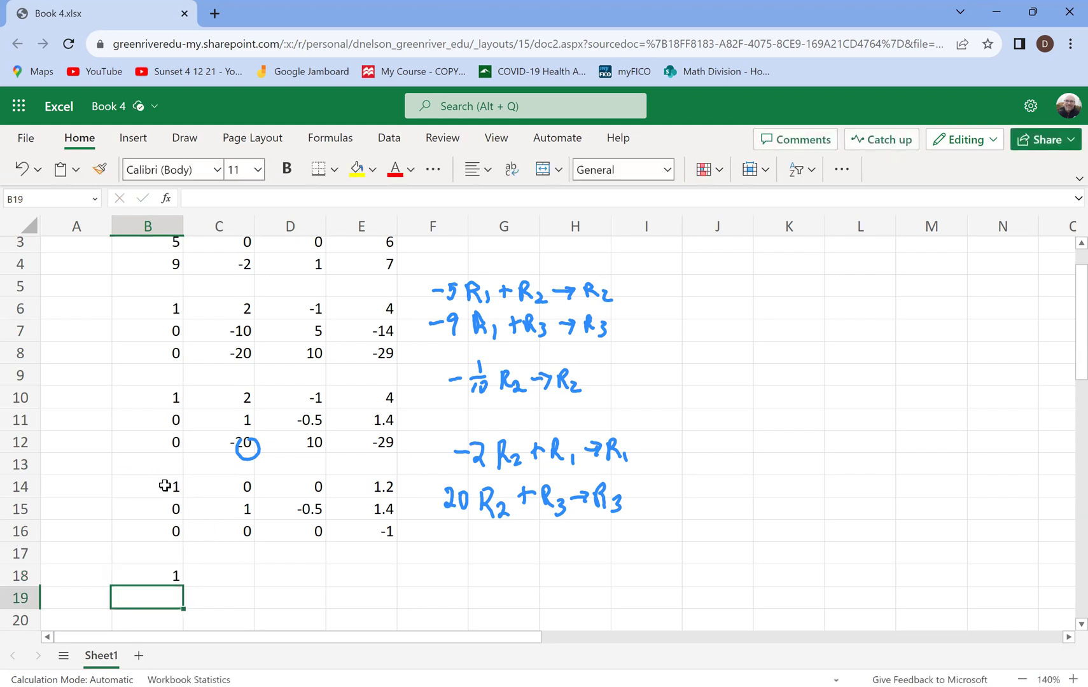
text(=)
click(159, 511)
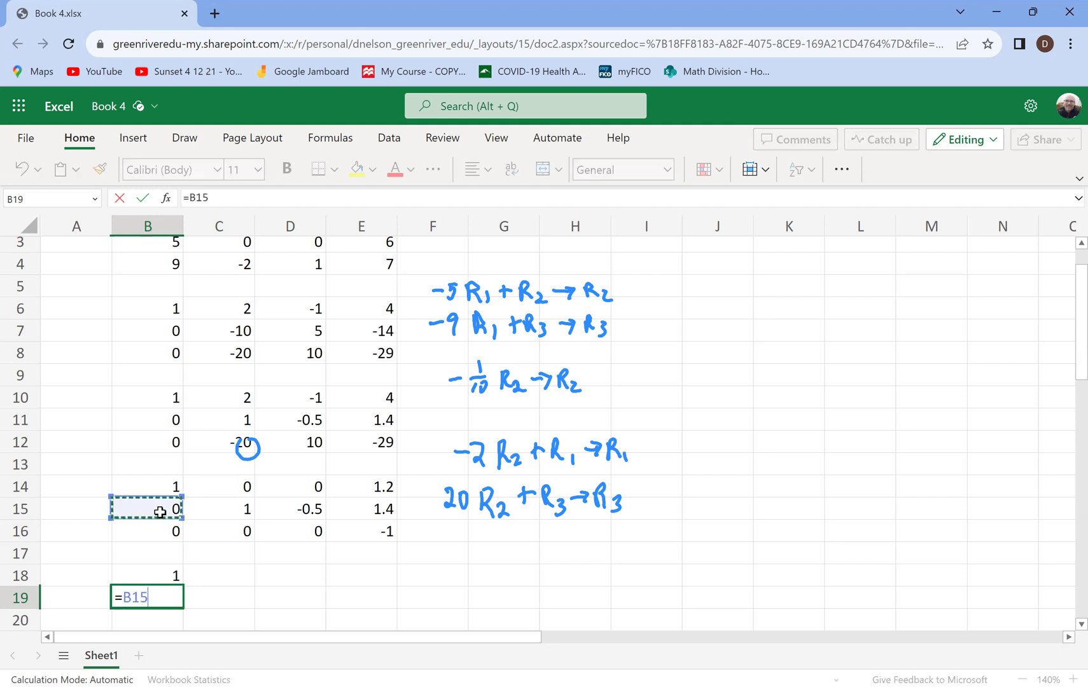
key(Return)
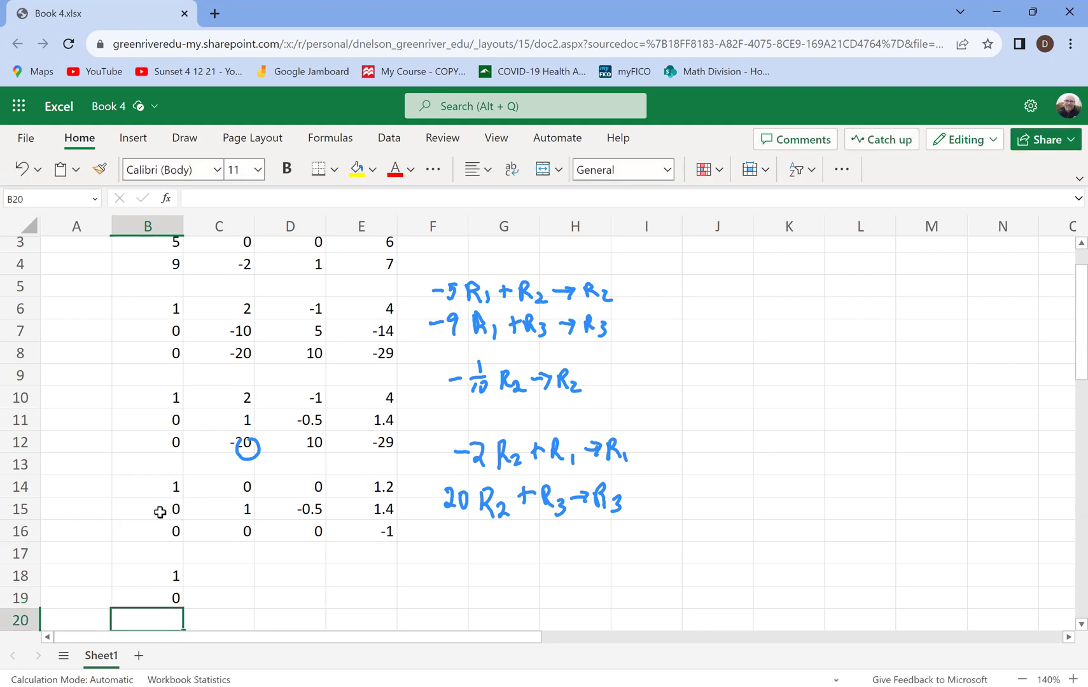
Enter the formula =B16/-1 in cell B20 and fill B18:B20 across through column E to complete the fifth matrix
text(=)
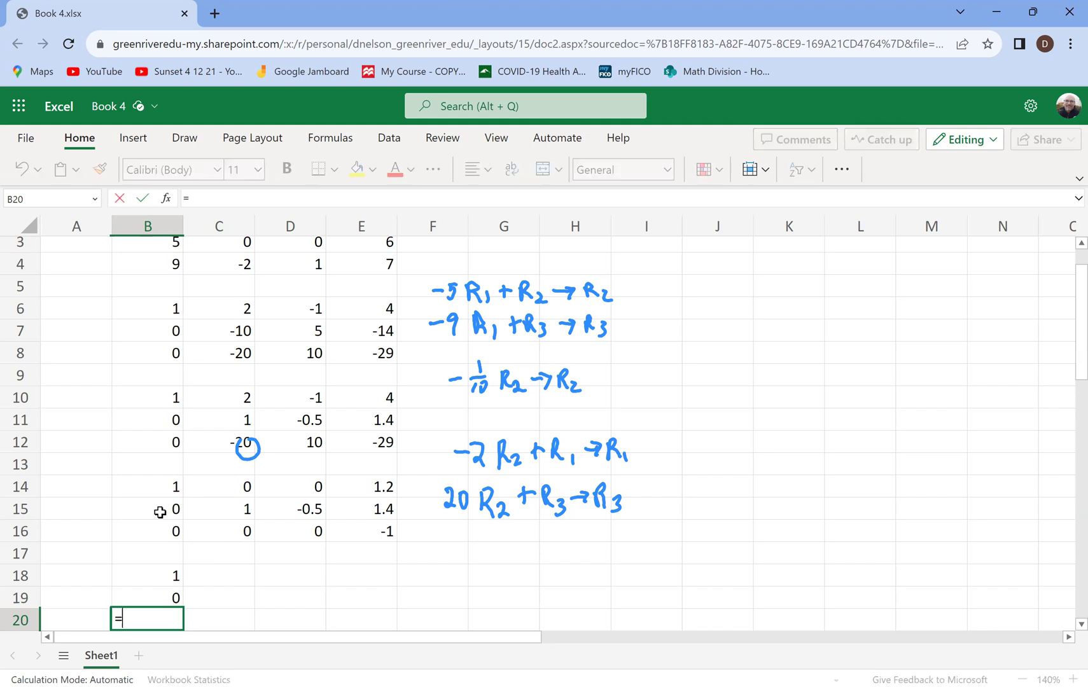
click(162, 536)
text(/-1)
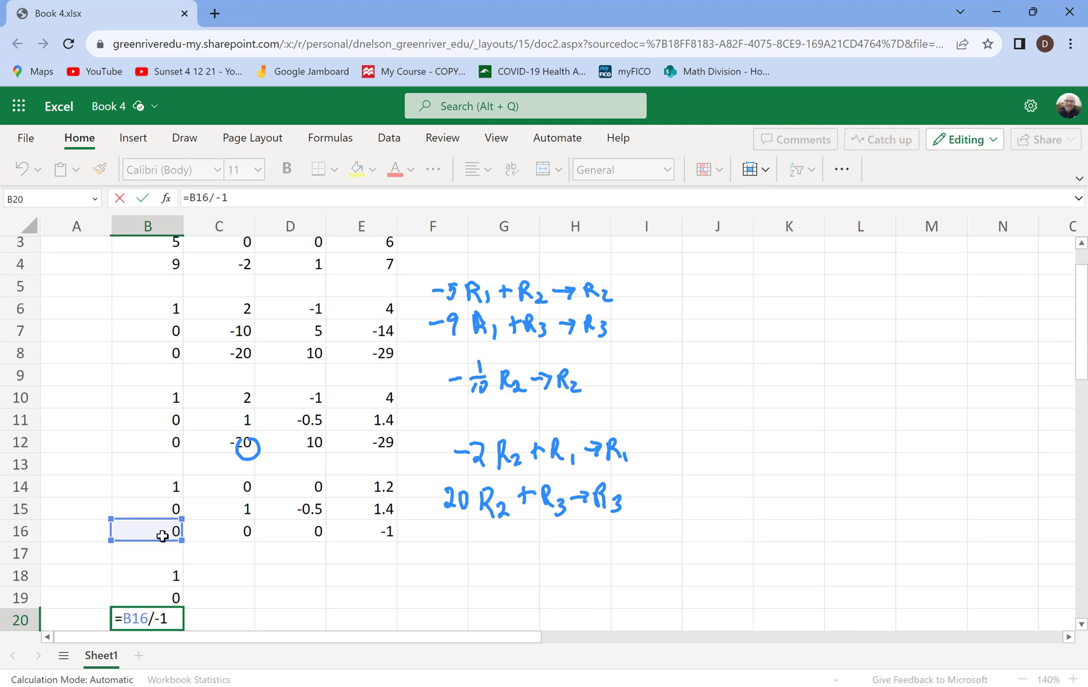
key(Return)
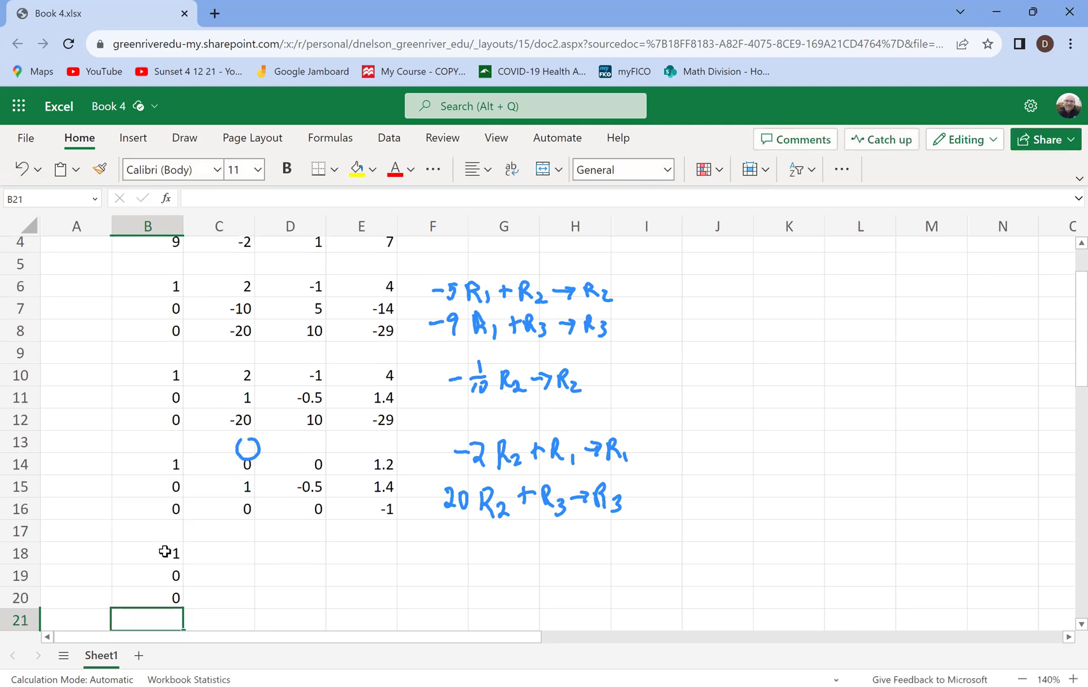
click(165, 552)
mouse_move(164, 552)
mouse_down()
mouse_move(164, 595)
mouse_move(198, 608)
mouse_move(359, 592)
mouse_up()
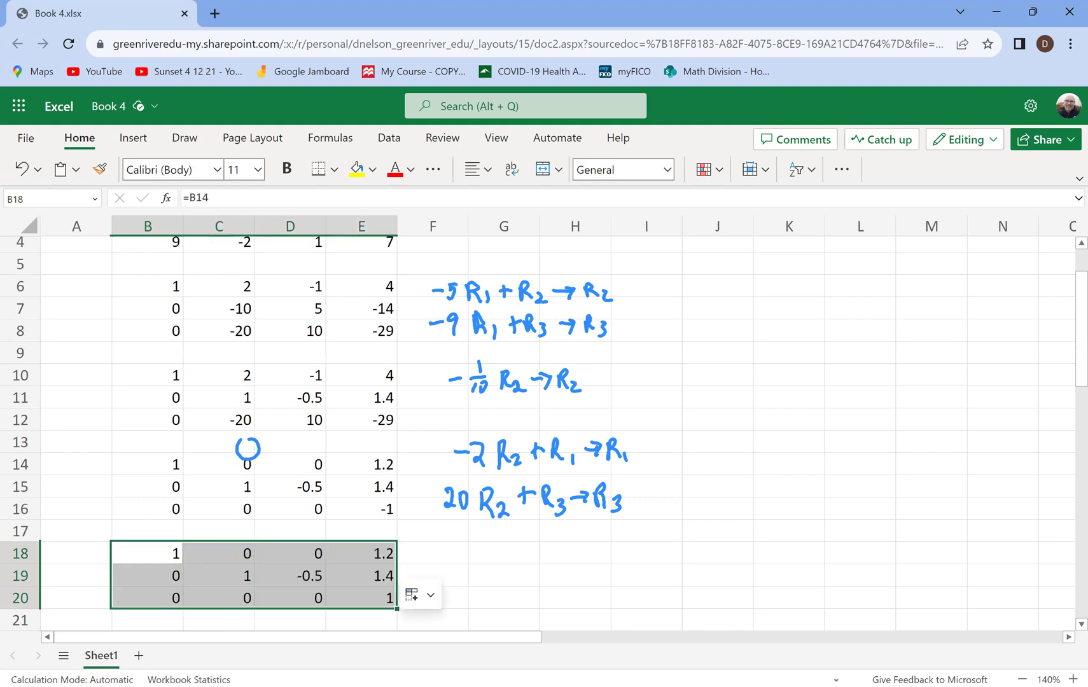
Check the formula in cell E20 and review the sequence of matrices from the earlier rows through row 20
click(373, 592)
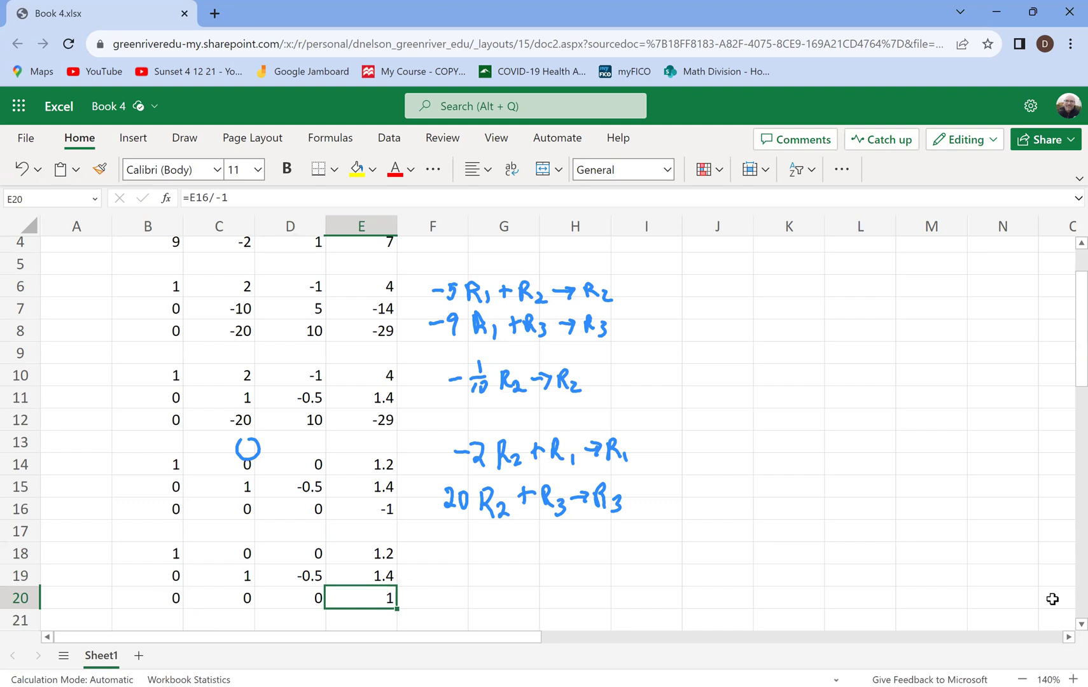
scroll(1066, 634, down, 4)
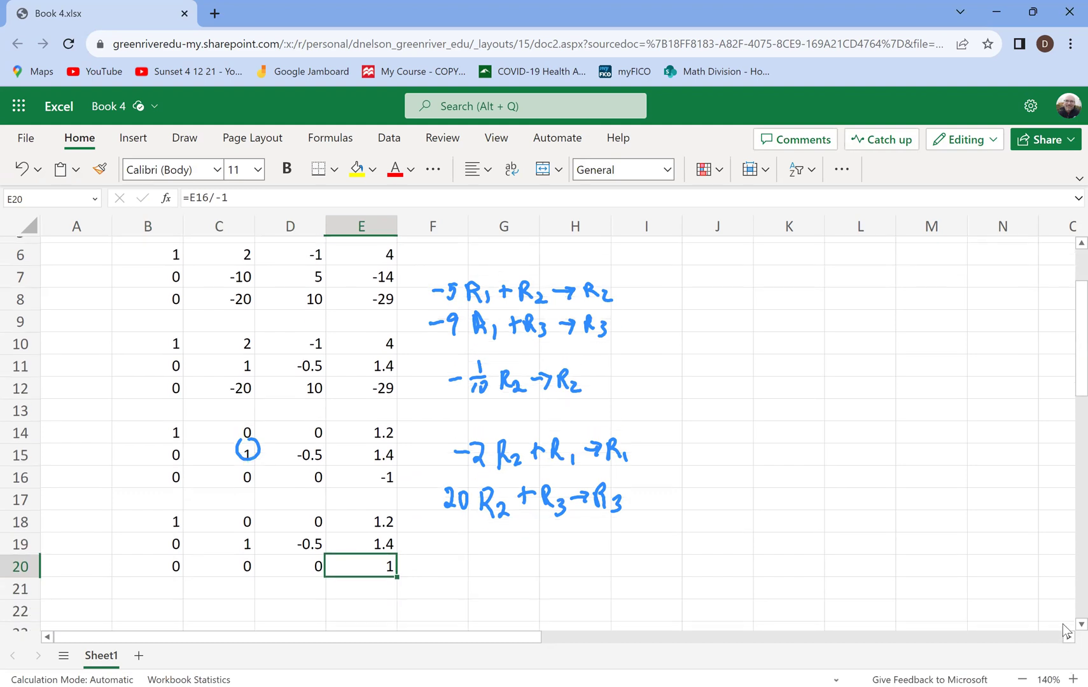
scroll(1067, 633, down, 1)
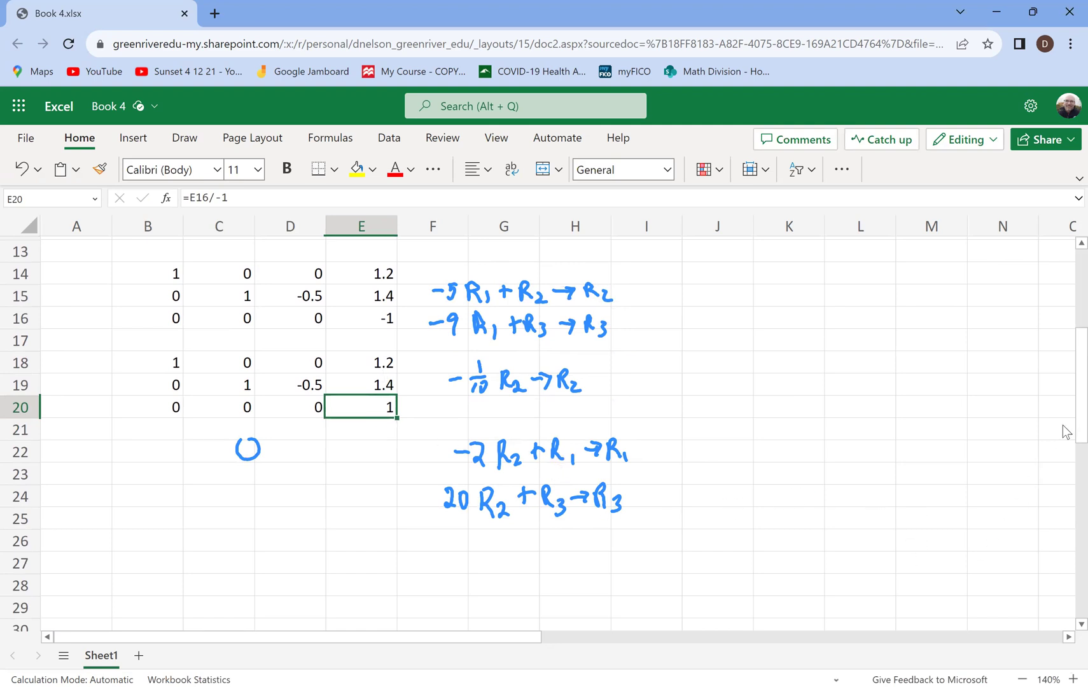
scroll(1065, 446, down, 1)
scroll(1064, 414, up, 5)
scroll(1065, 363, down, 1)
scroll(1066, 376, down, 1)
scroll(1067, 377, down, 1)
scroll(1067, 378, up, 1)
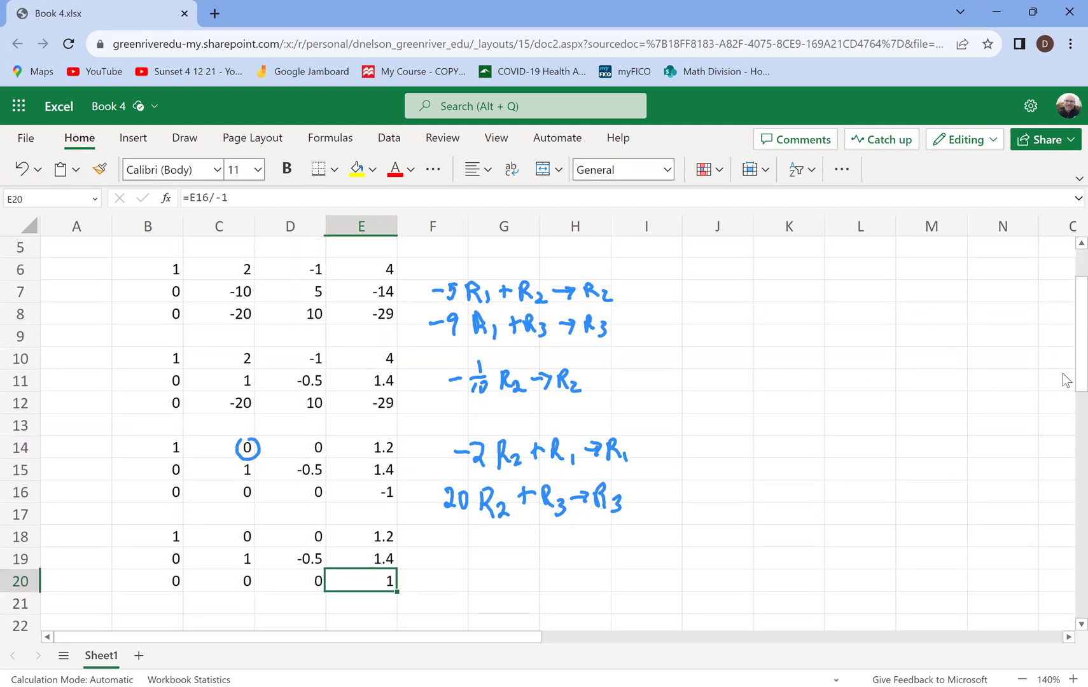
scroll(1066, 382, down, 2)
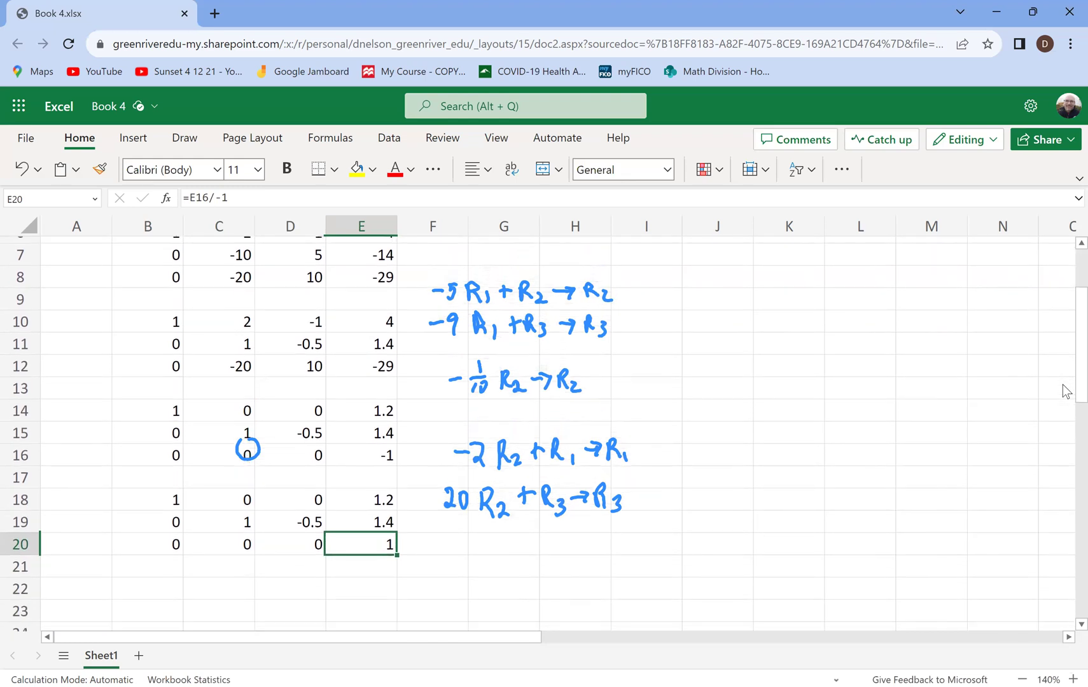
scroll(1067, 392, down, 1)
scroll(1066, 382, up, 3)
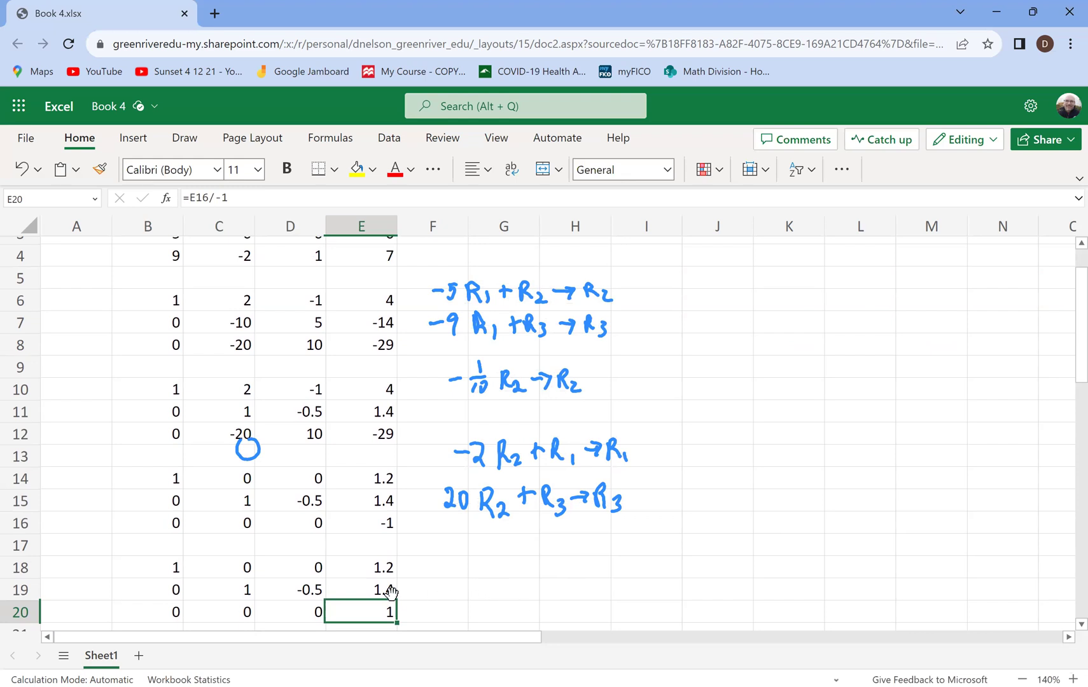
click(488, 575)
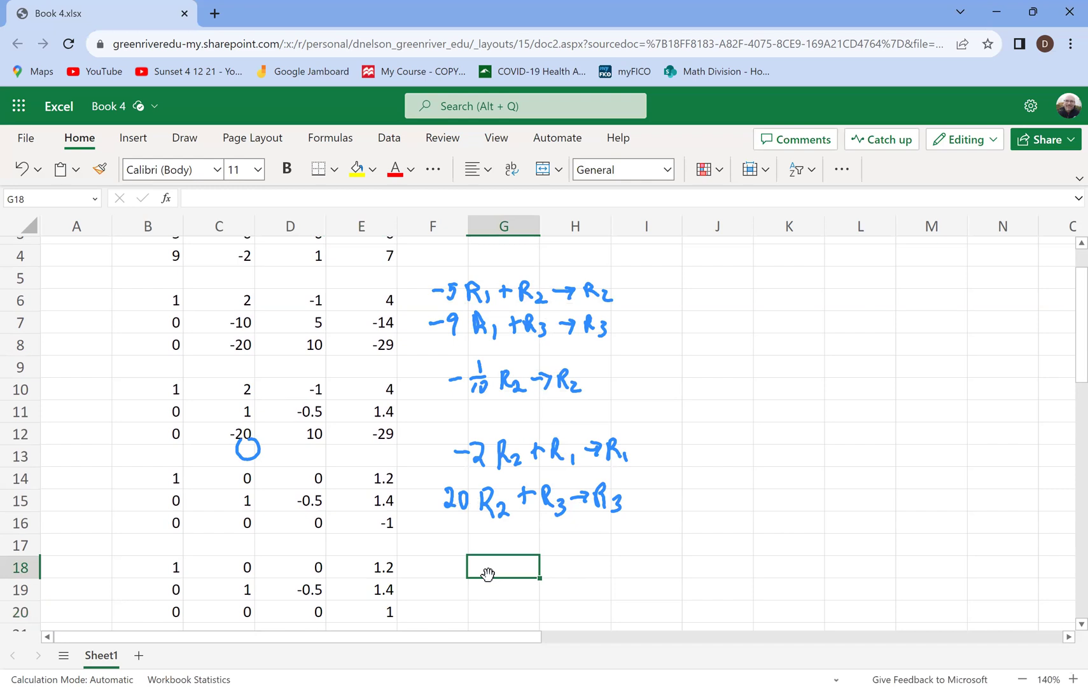
text(-1.2)
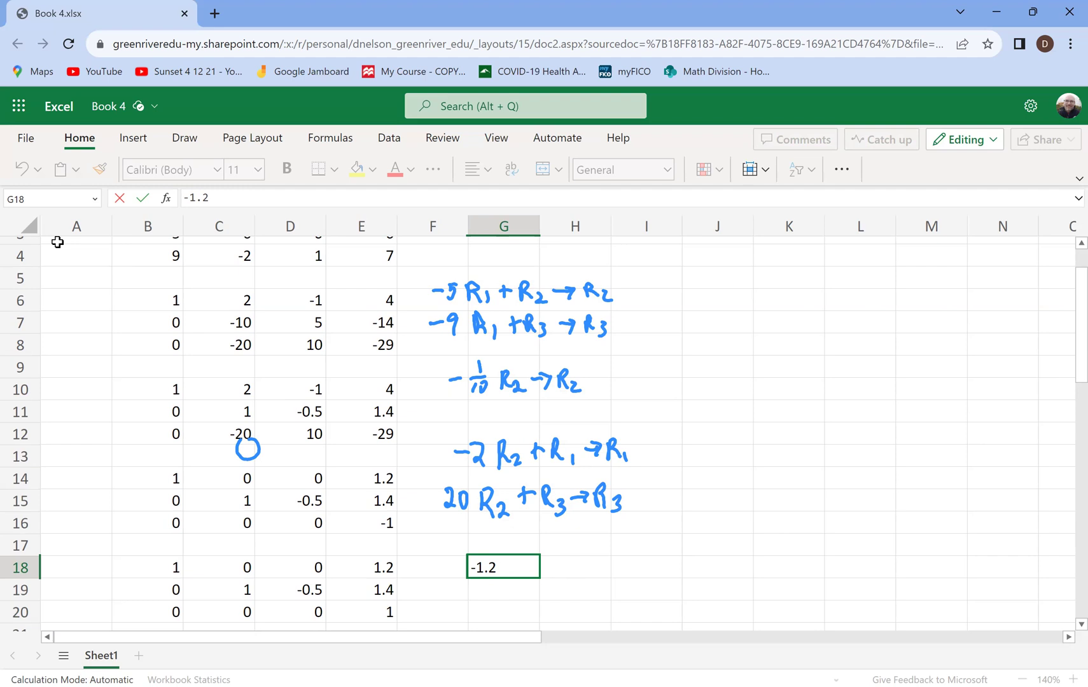
key(ctrl+Return)
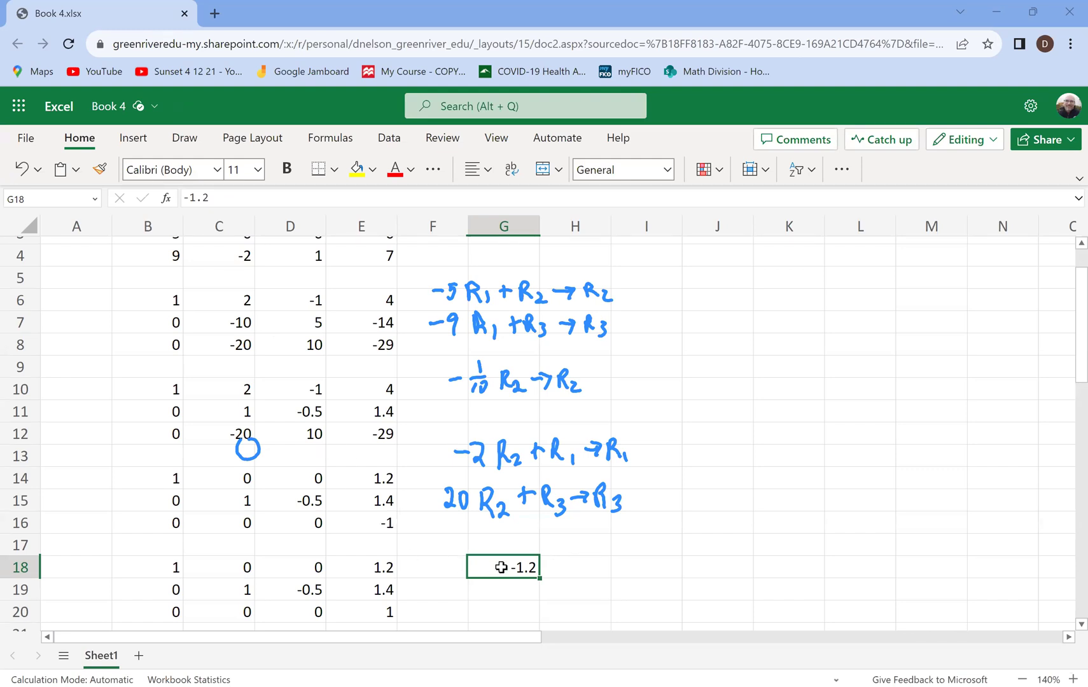
key(BackSpace)
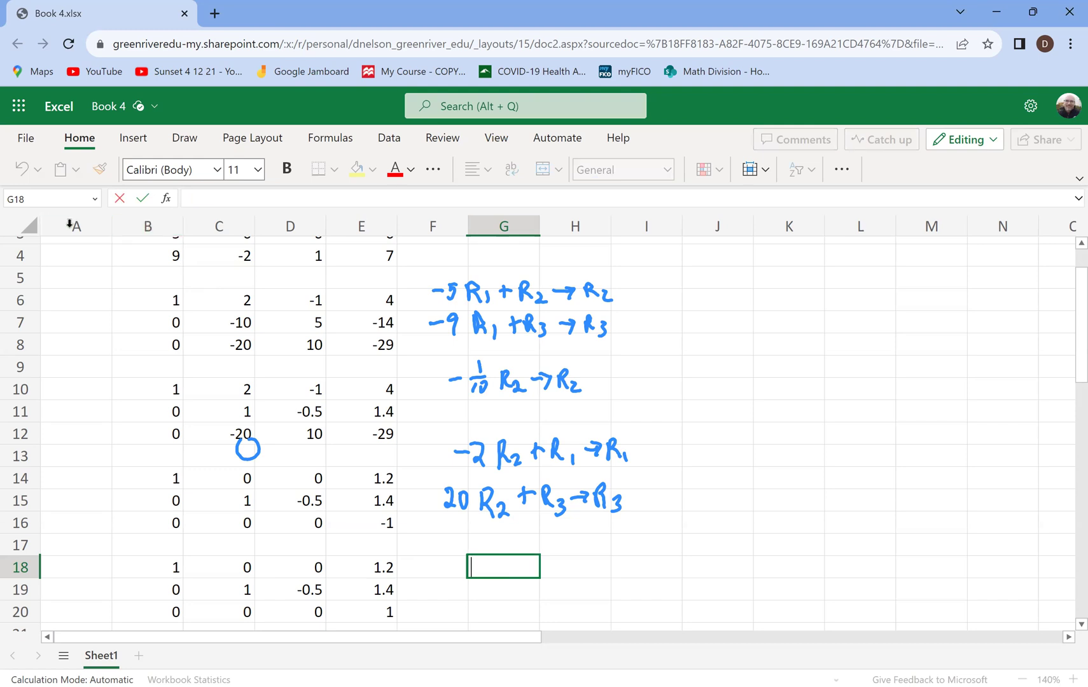
key(ctrl+Return)
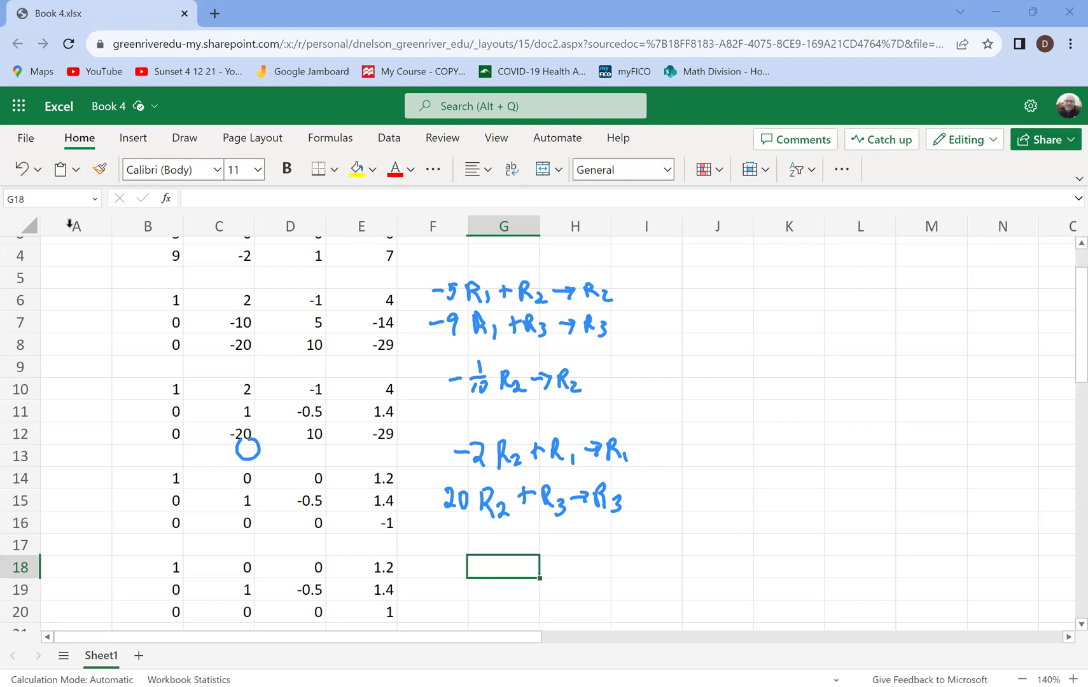
Handwrite the row operation -1.2R3 + R1 → R1 beside row 18 of the fifth matrix
drag(446, 566, 497, 574)
click(478, 571)
drag(517, 551, 533, 573)
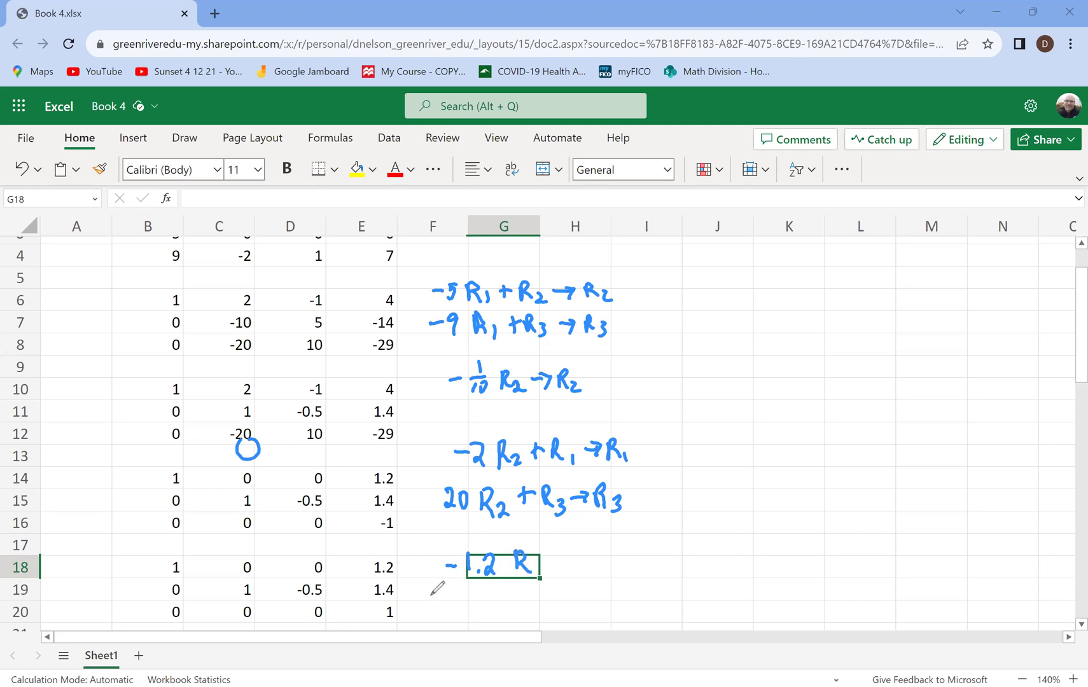
mouse_move(536, 560)
mouse_down()
mouse_move(548, 574)
mouse_move(541, 585)
mouse_move(627, 551)
mouse_move(644, 551)
mouse_move(659, 576)
mouse_up()
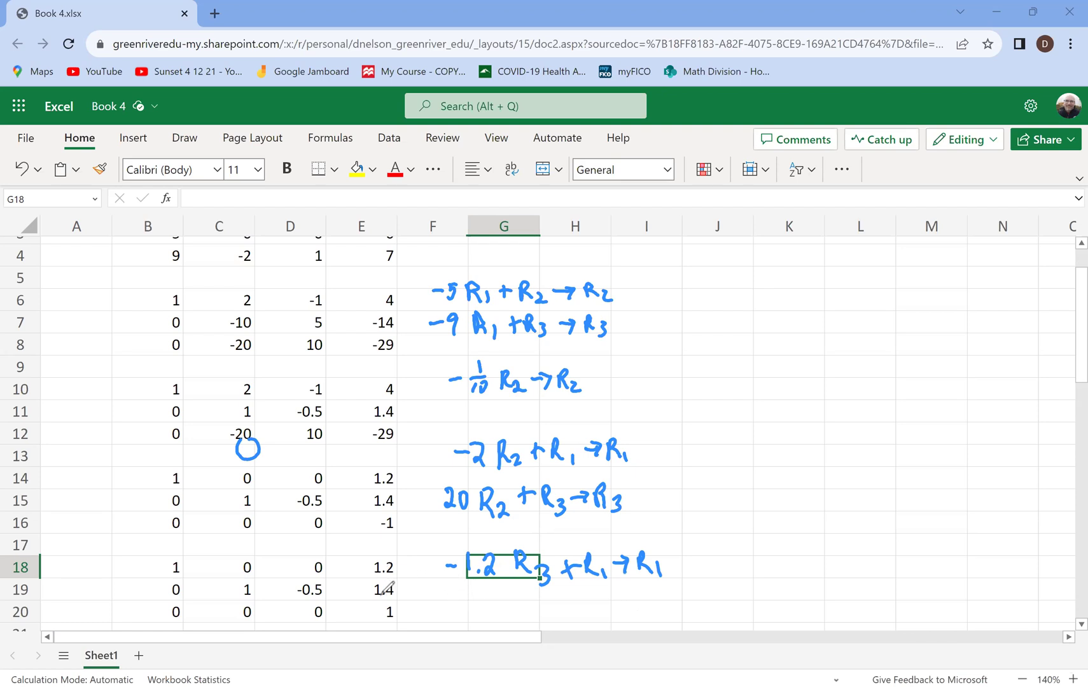
Handwrite the row operation -1.4R3 + R2 → R2 beside row 19 and circle the leading 1 in E20
drag(434, 589, 512, 603)
click(470, 593)
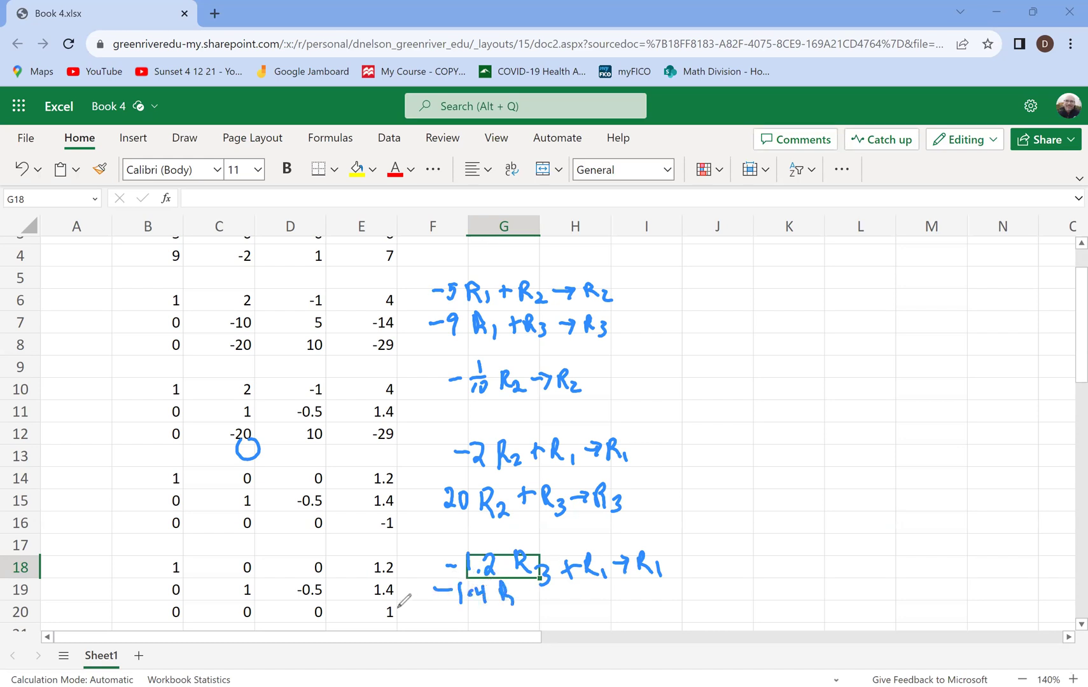
drag(395, 603, 398, 605)
mouse_move(524, 594)
mouse_down()
mouse_move(526, 615)
mouse_move(573, 592)
mouse_move(560, 608)
mouse_up()
mouse_move(573, 592)
mouse_down()
mouse_move(574, 607)
mouse_move(619, 594)
mouse_move(650, 601)
mouse_up()
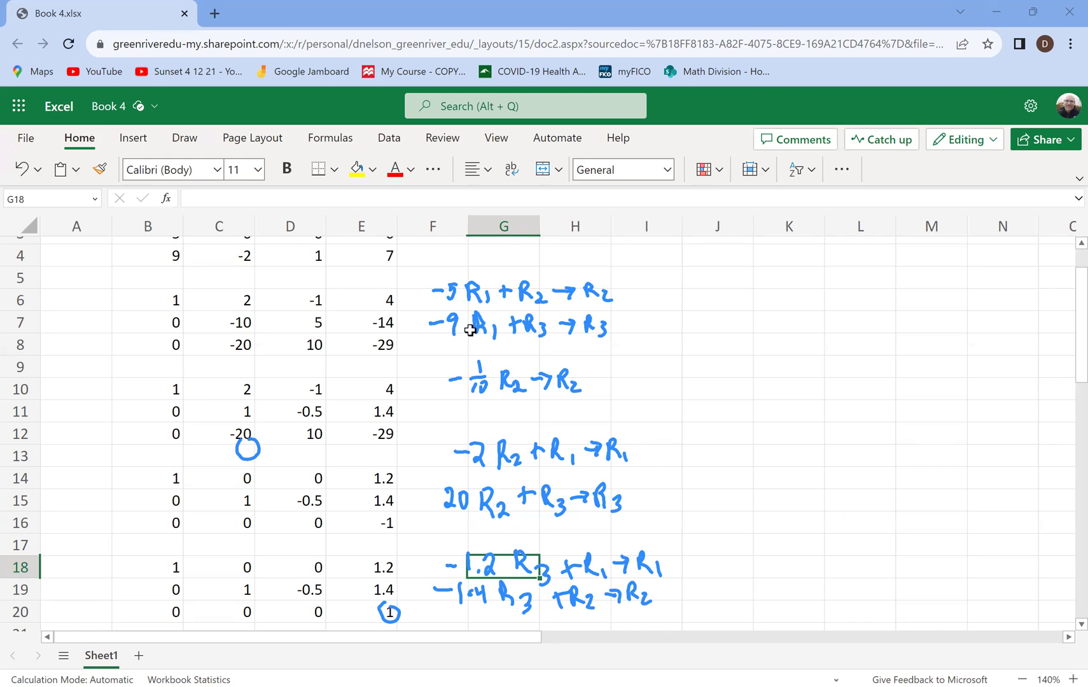
Start the sixth matrix by entering the formula =-1.2*B20+B18 in cell J18
click(748, 562)
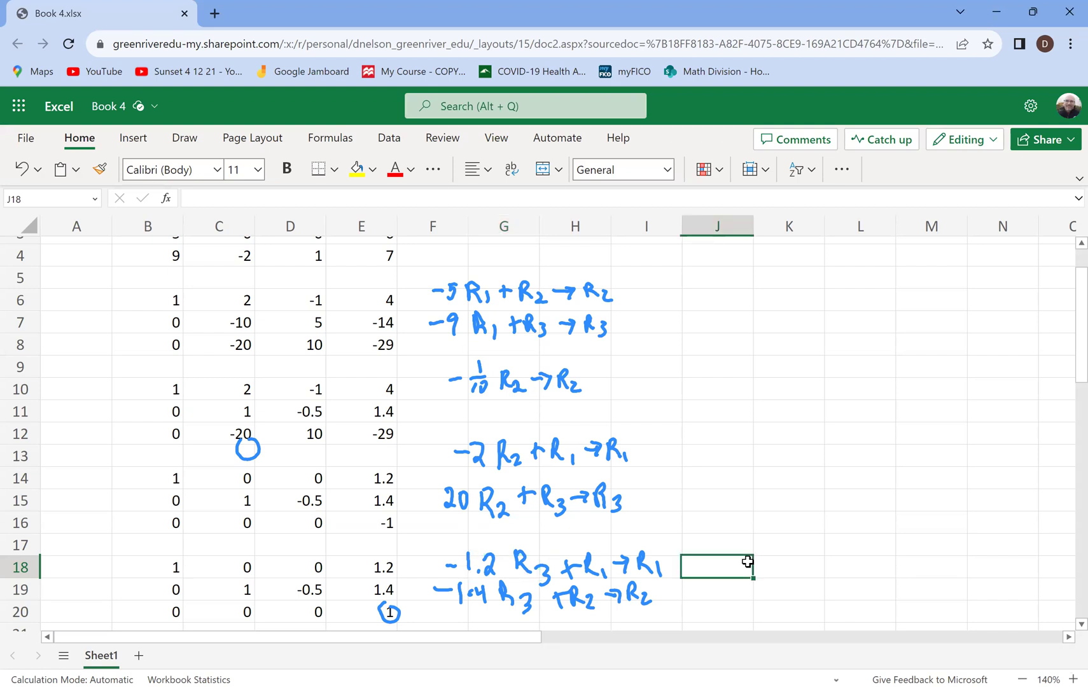
text(=)
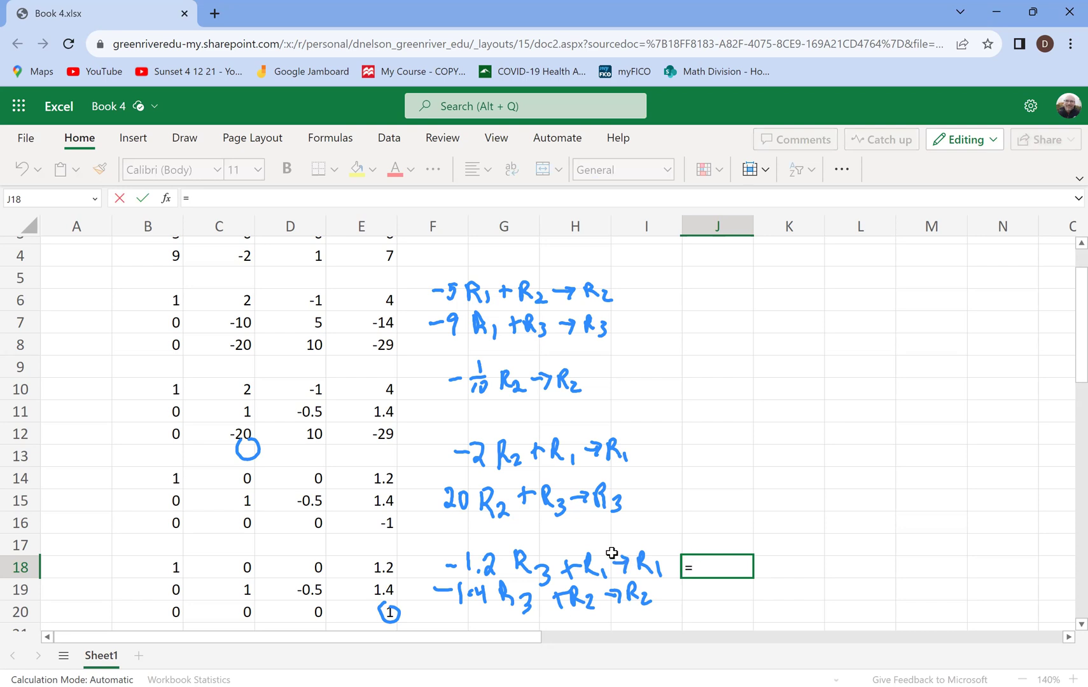
click(565, 570)
text(-1.2)
key(BackSpace)
key(BackSpace)
key(BackSpace)
key(BackSpace)
key(BackSpace)
key(BackSpace)
key(BackSpace)
text(-1.2*)
click(177, 614)
text(+)
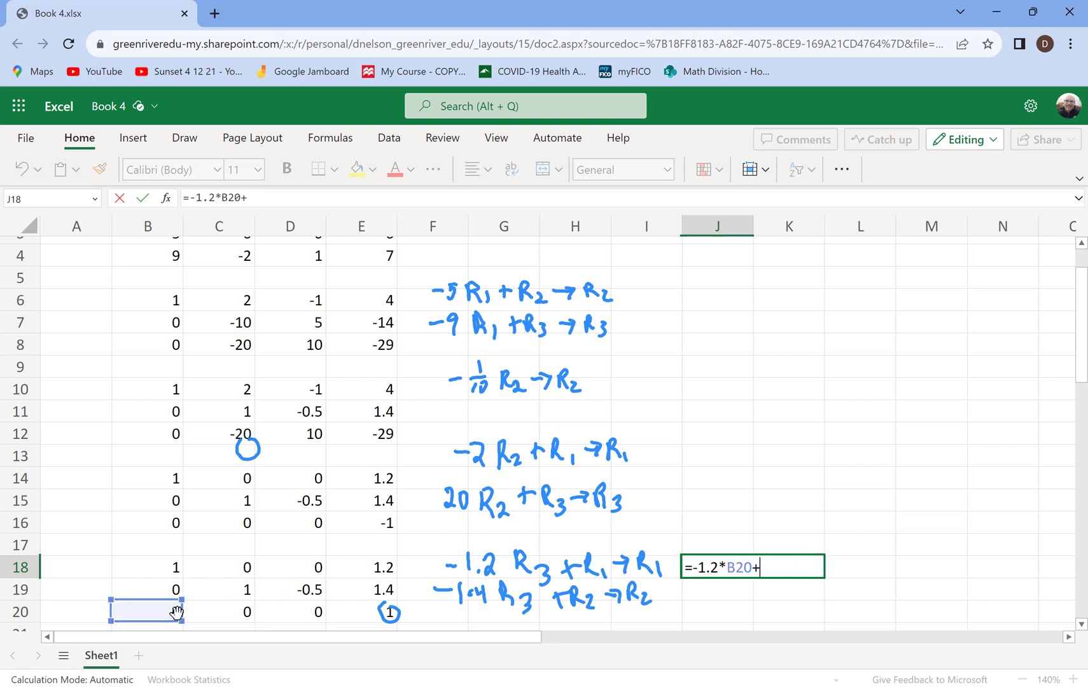
click(173, 571)
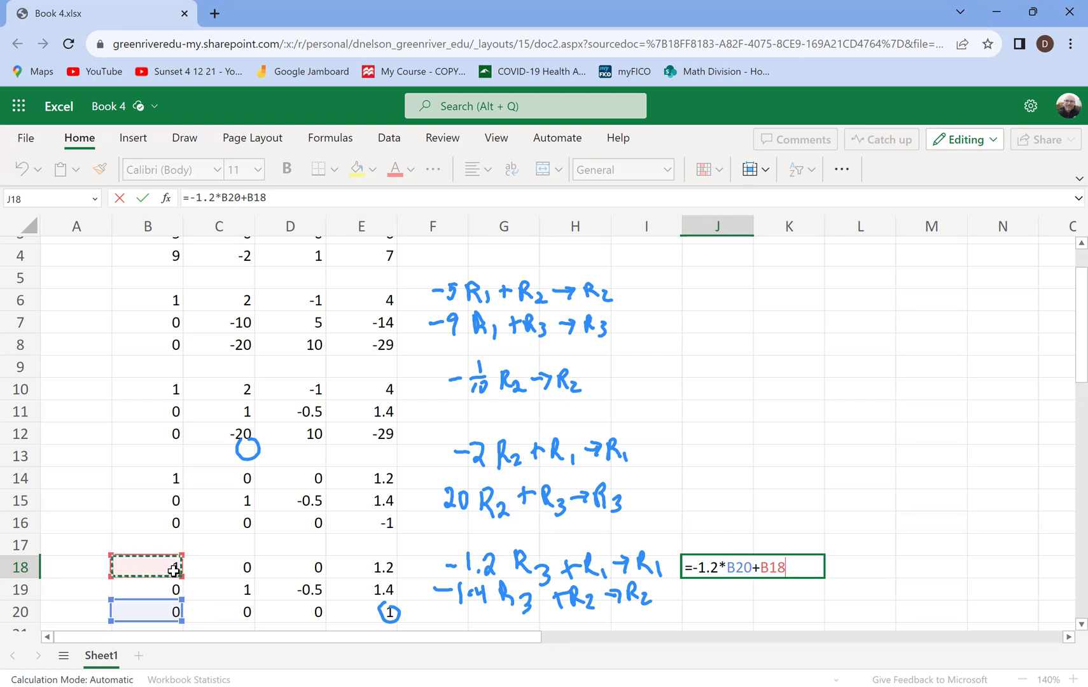
key(Return)
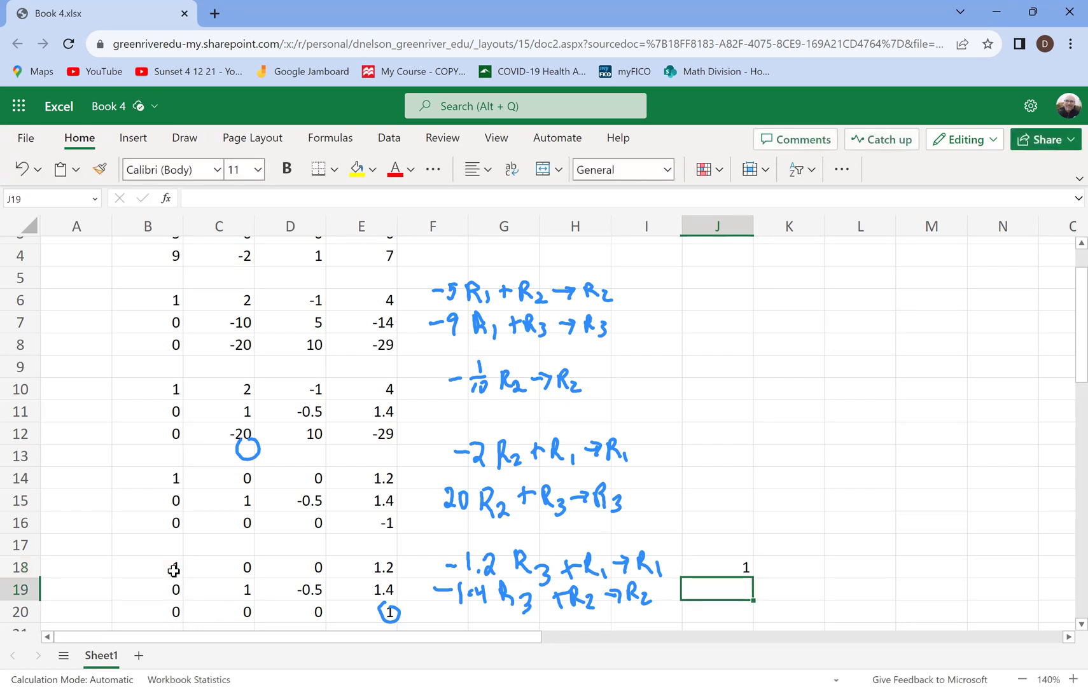
Enter the formula =-1.4*B20+B19 in cell J19 for the second row of the sixth matrix
text(=)
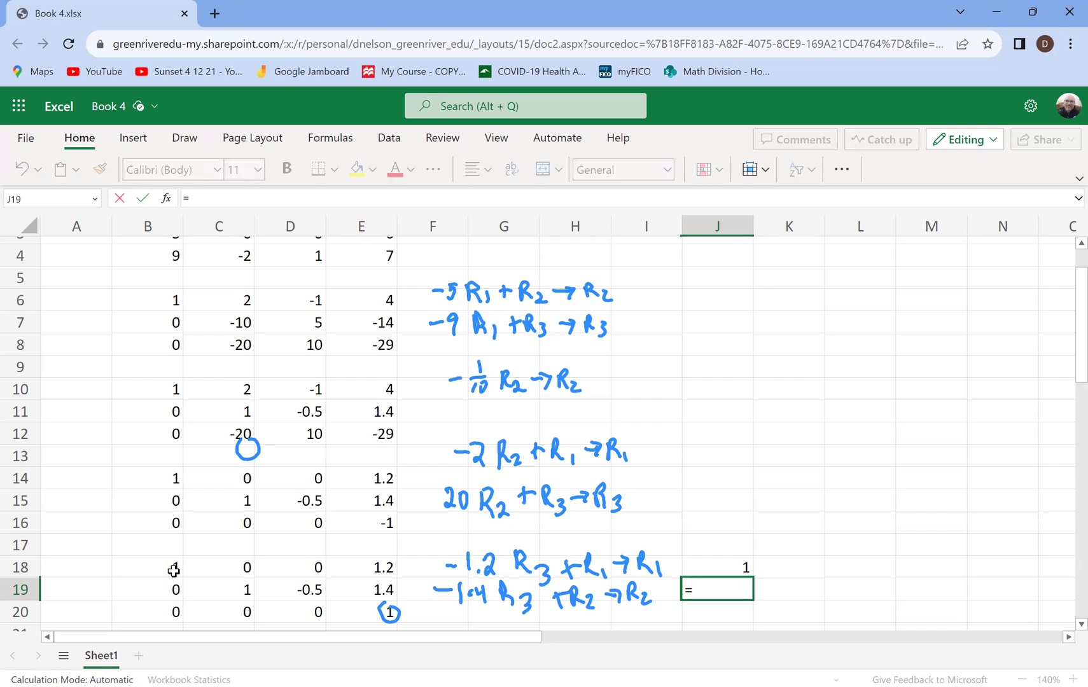
click(161, 585)
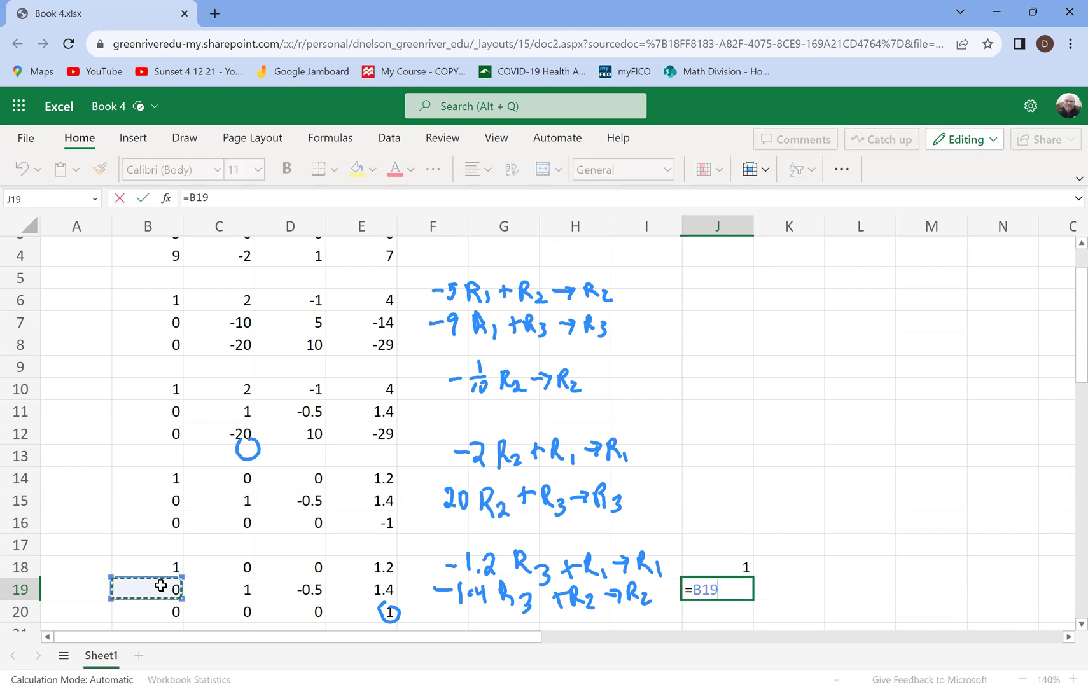
key(BackSpace)
key(BackSpace)
key(BackSpace)
text(-)
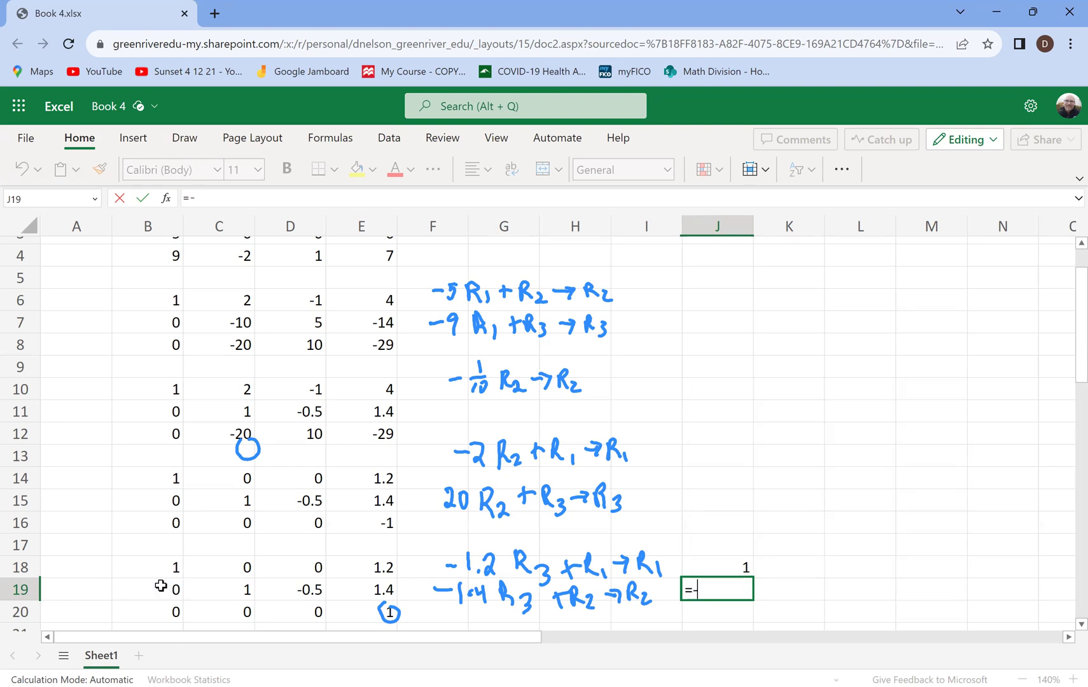
text(1.4*)
click(165, 611)
text(+)
click(150, 585)
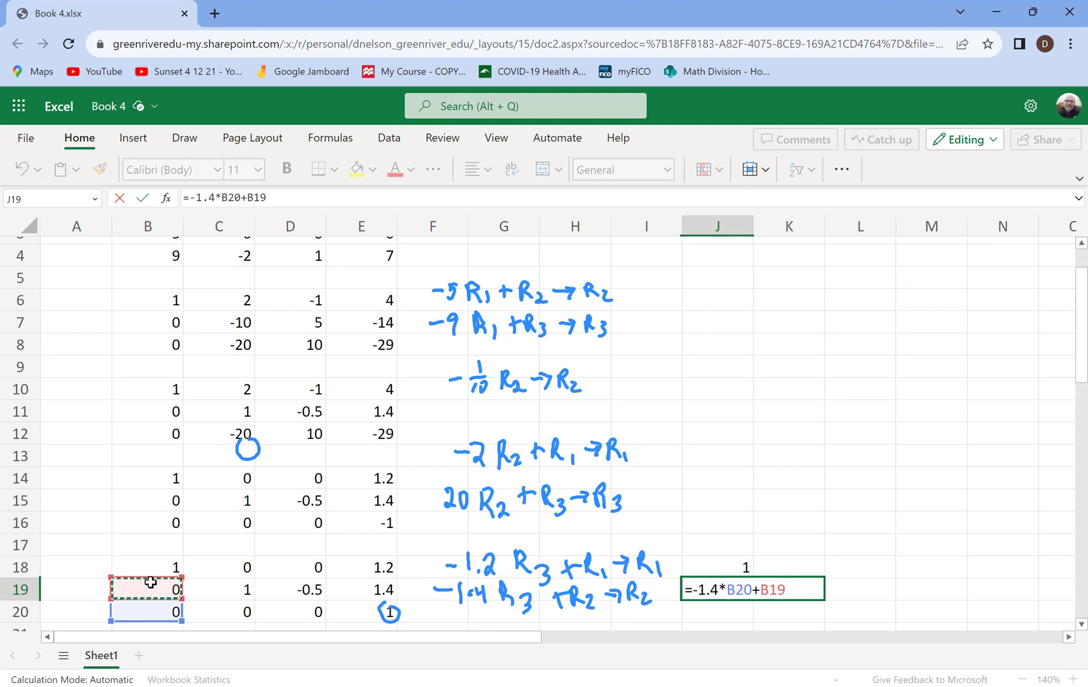
key(Return)
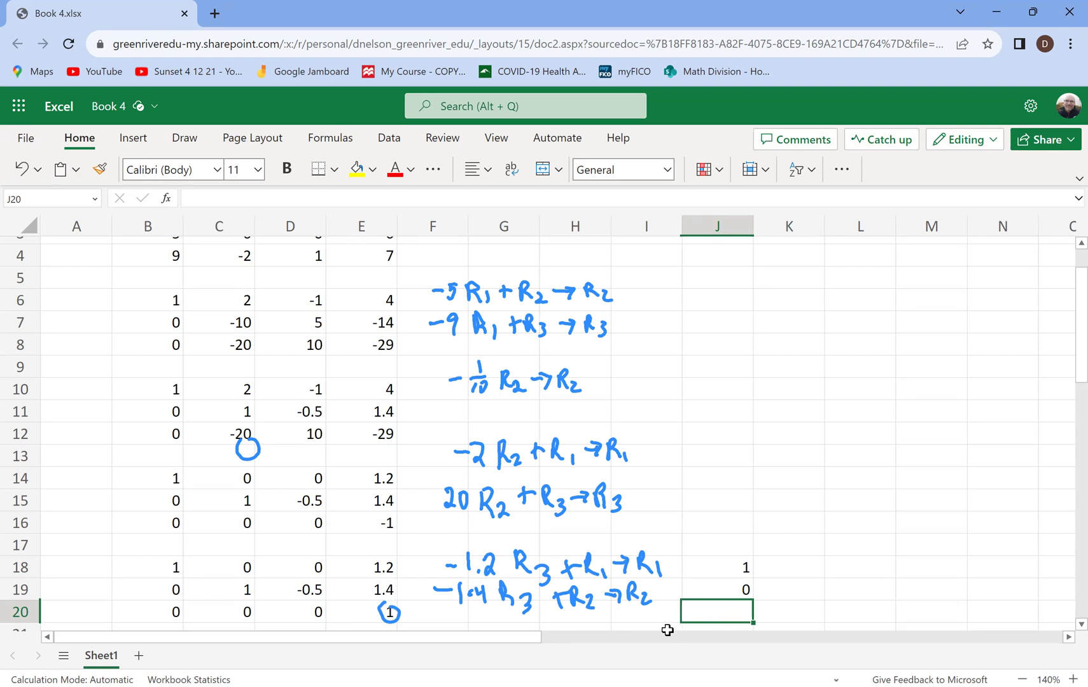
Enter =B20 in cell J20 and fill J18:J20 across through column M to complete the sixth matrix
text(=)
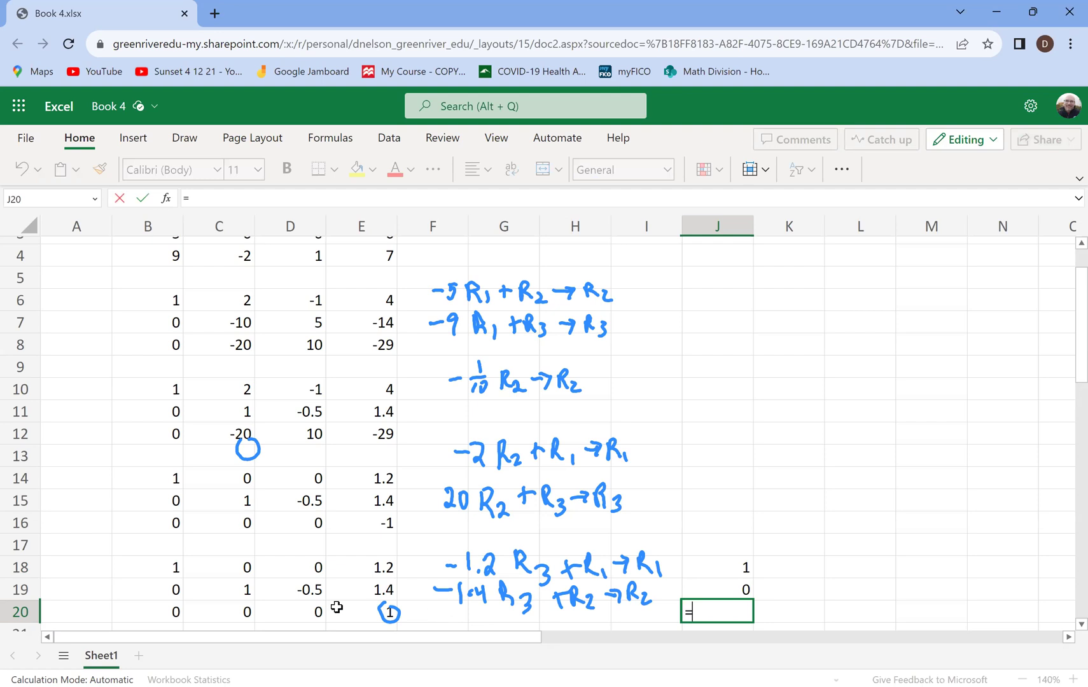
click(173, 612)
key(Return)
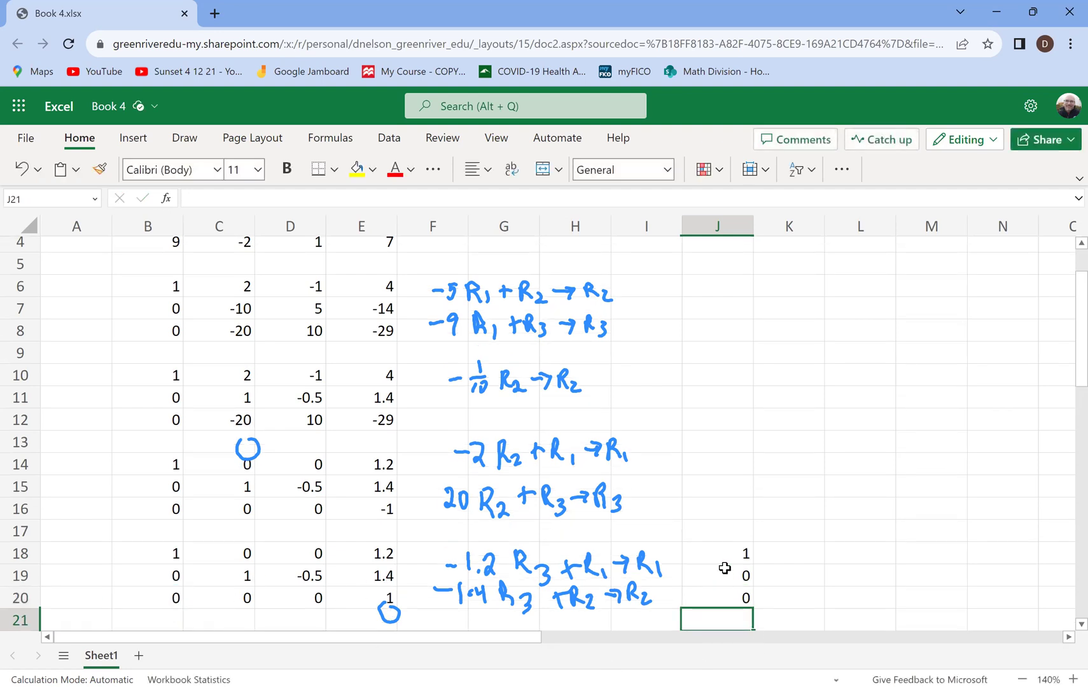
drag(724, 549, 723, 598)
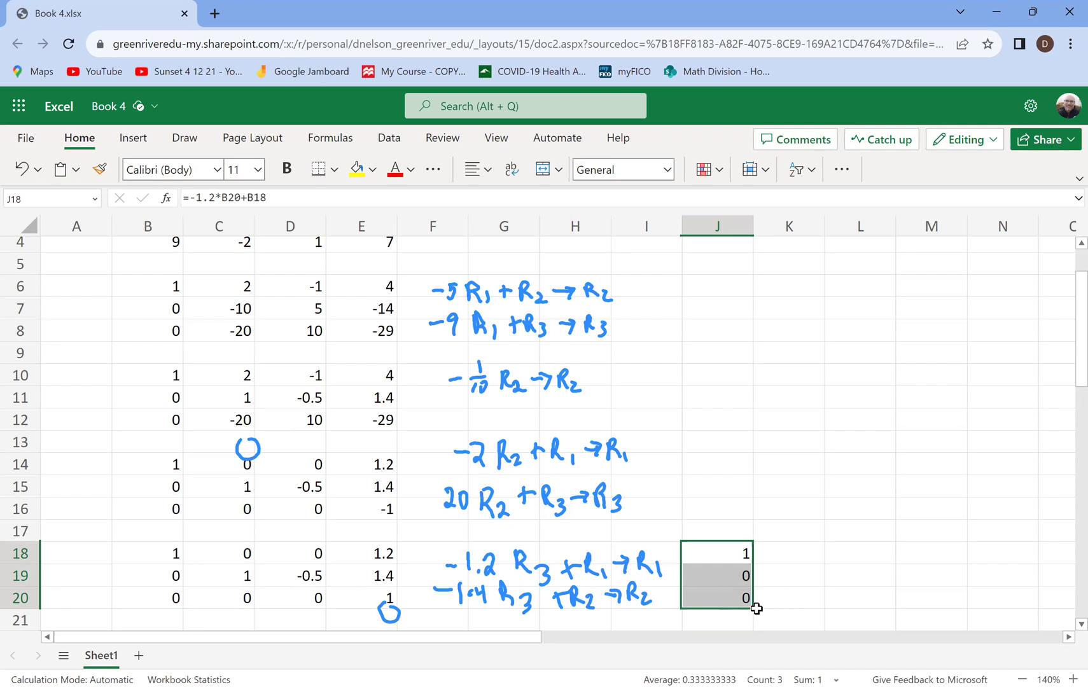
drag(753, 608, 911, 597)
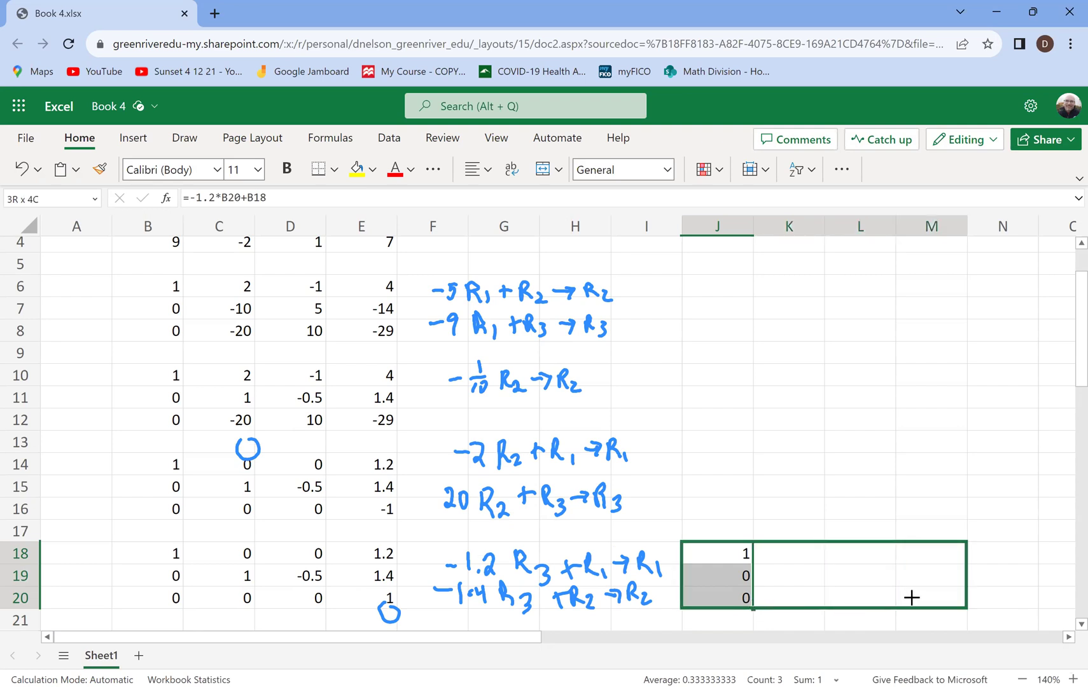
drag(911, 598, 911, 597)
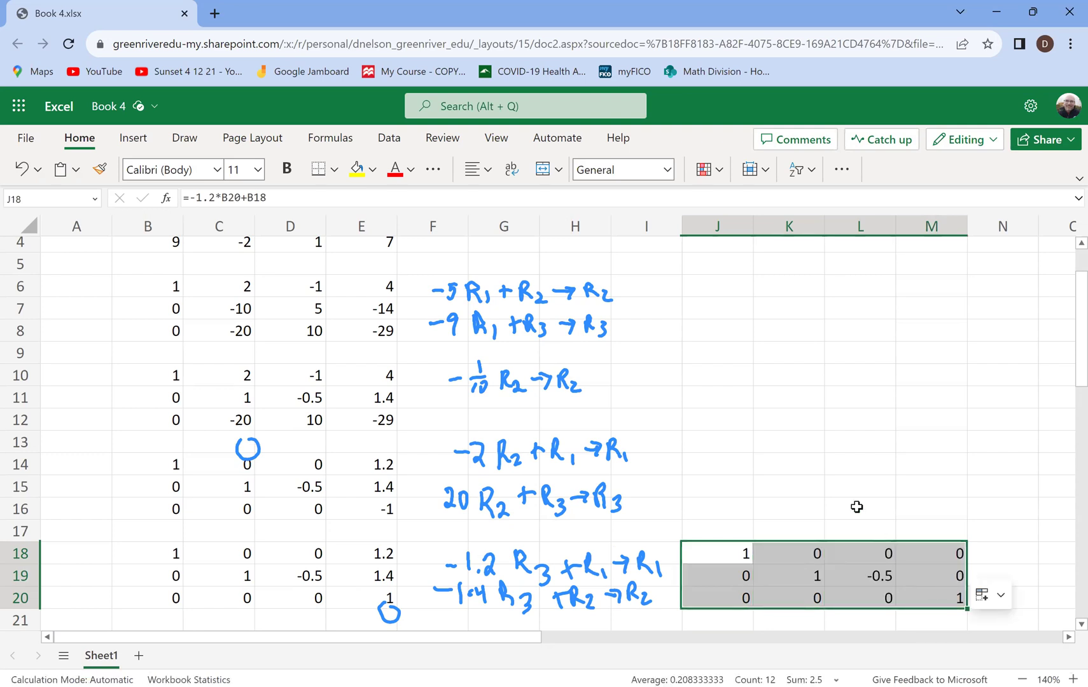
click(837, 479)
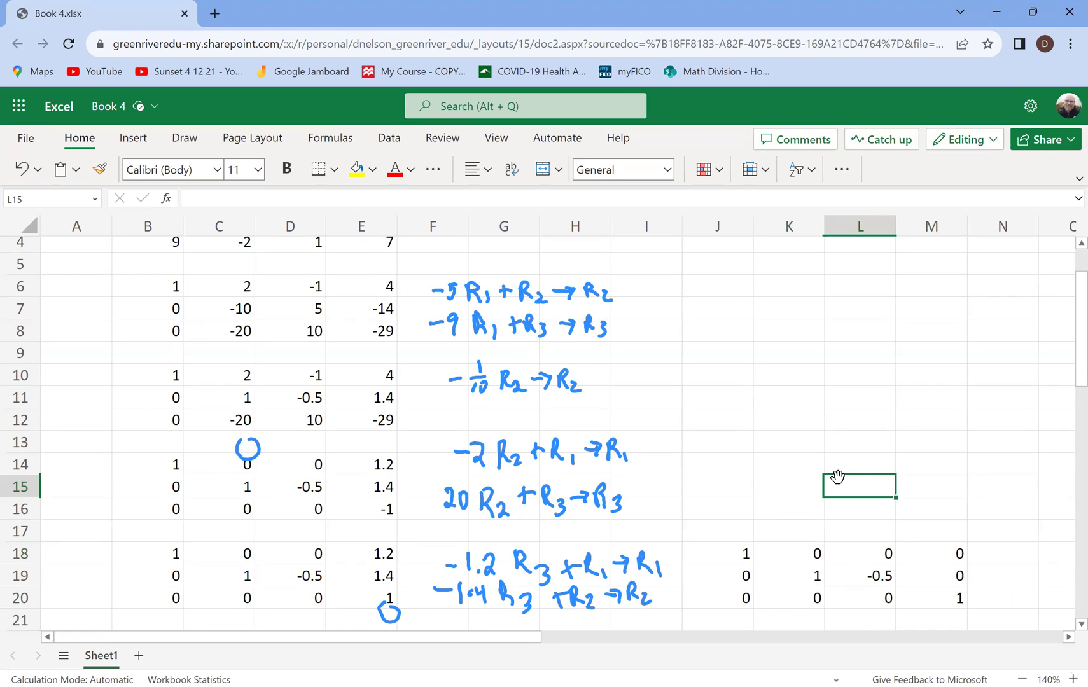
Examine the entries and formulas in the first column of the sixth matrix, J18 through J20
click(703, 553)
key(Left)
key(Right)
key(Right)
key(Left)
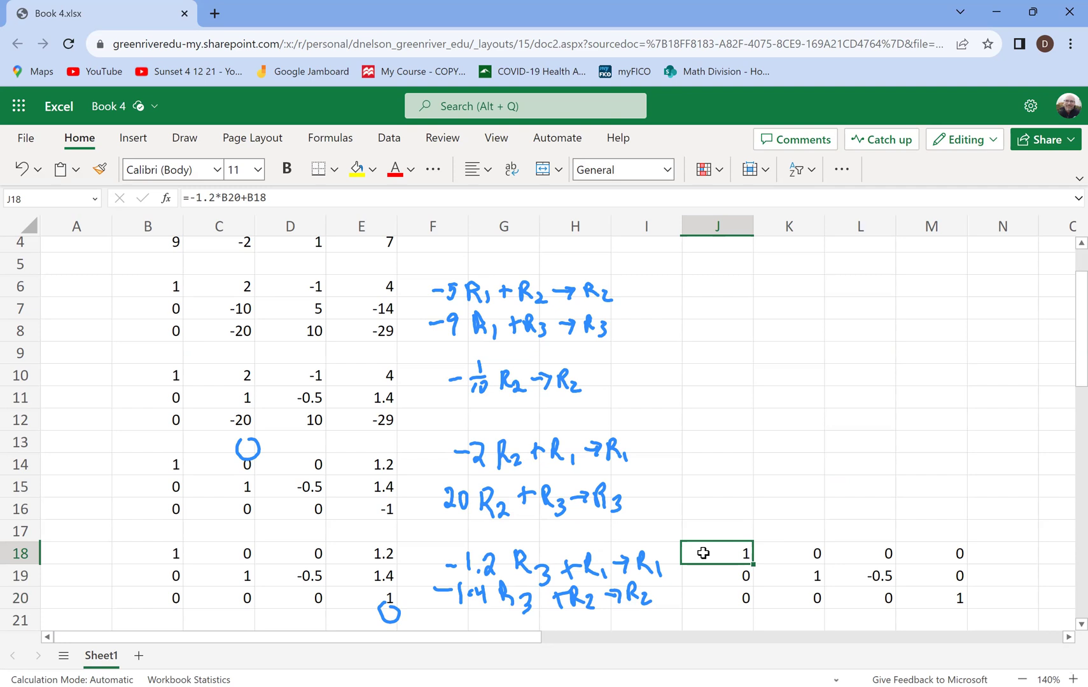
key(Down)
key(Down)
key(Up)
key(Up)
key(Down)
key(Down)
key(Up)
key(Up)
key(Down)
Examine the second column of the sixth matrix, K18 through K20, for its leading 1 and zeros
key(Left)
key(Right)
key(Right)
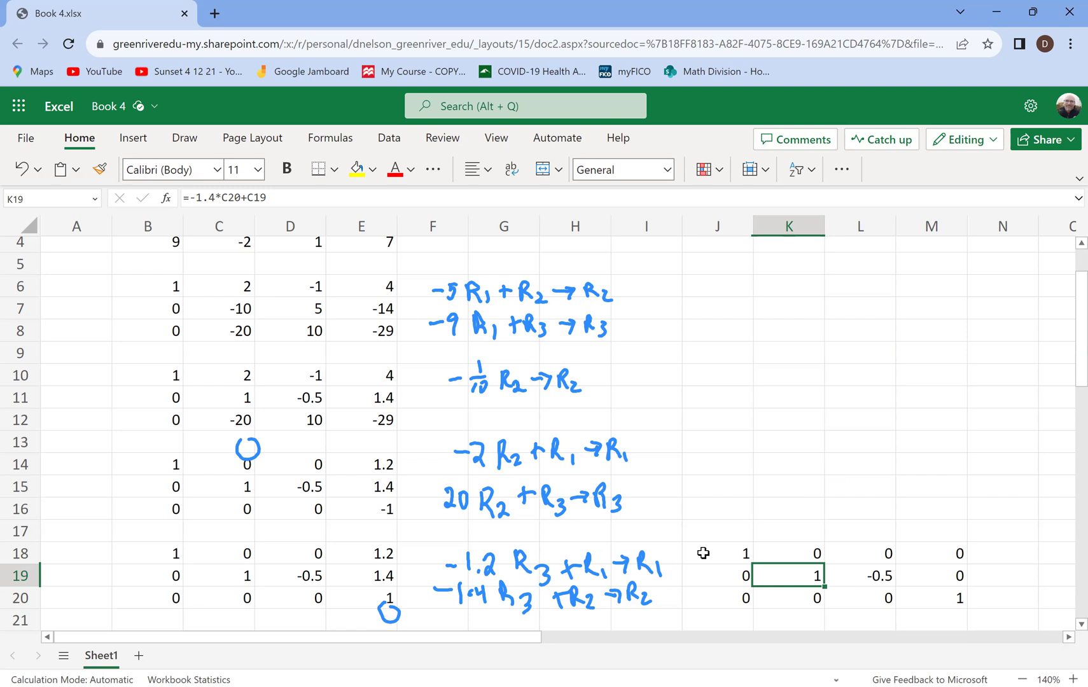
key(Up)
key(Down)
key(Down)
key(Up)
key(Up)
key(Down)
key(Down)
key(Up)
key(Up)
key(Down)
key(Down)
Examine row 20 of the sixth matrix across to M20, and the last column from M18 to M20
key(Left)
key(Left)
key(Right)
key(Right)
key(Right)
key(Right)
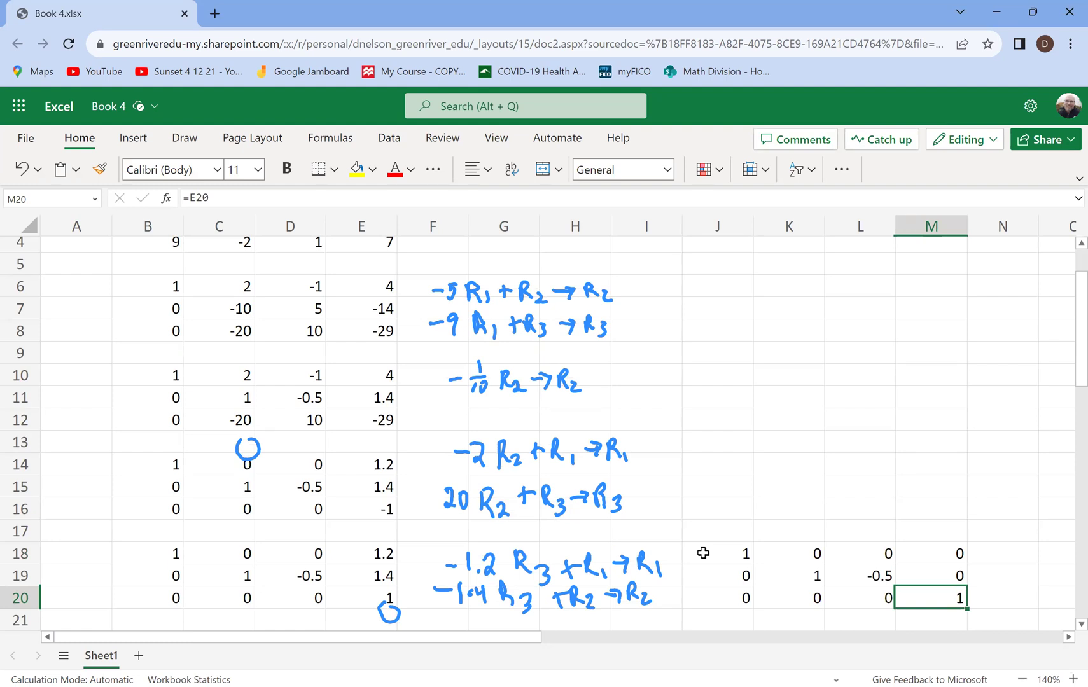
key(Up)
key(Up)
key(Down)
key(Down)
key(Up)
key(Up)
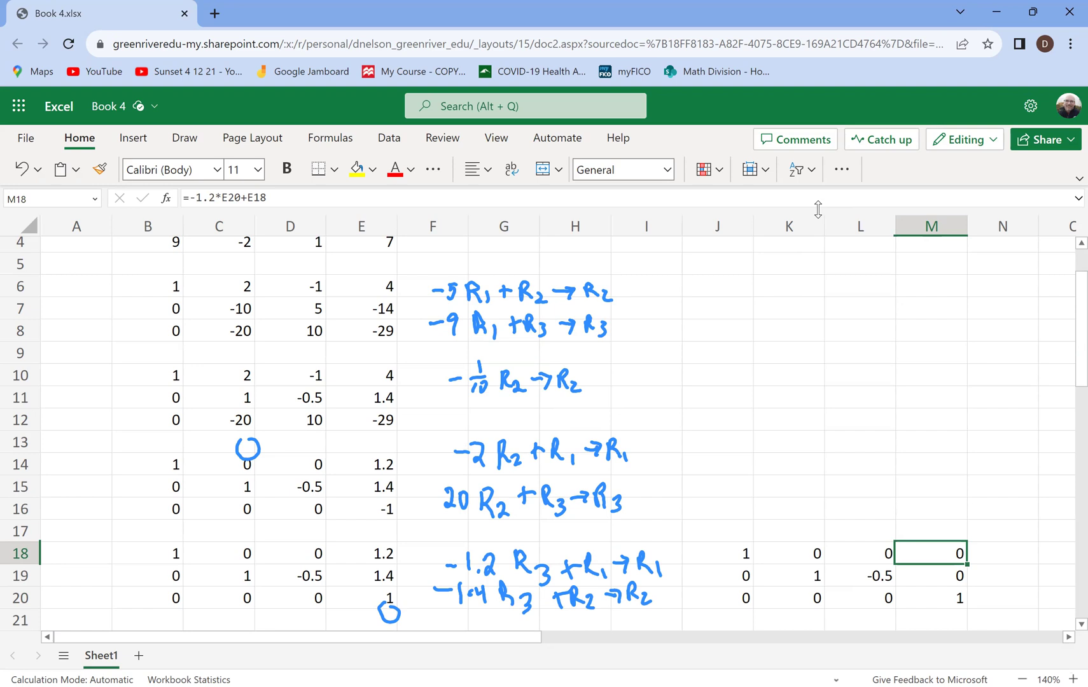
Review the pivot positions of the sixth matrix at J18, K19 and M20, along with the L20 entry
click(740, 559)
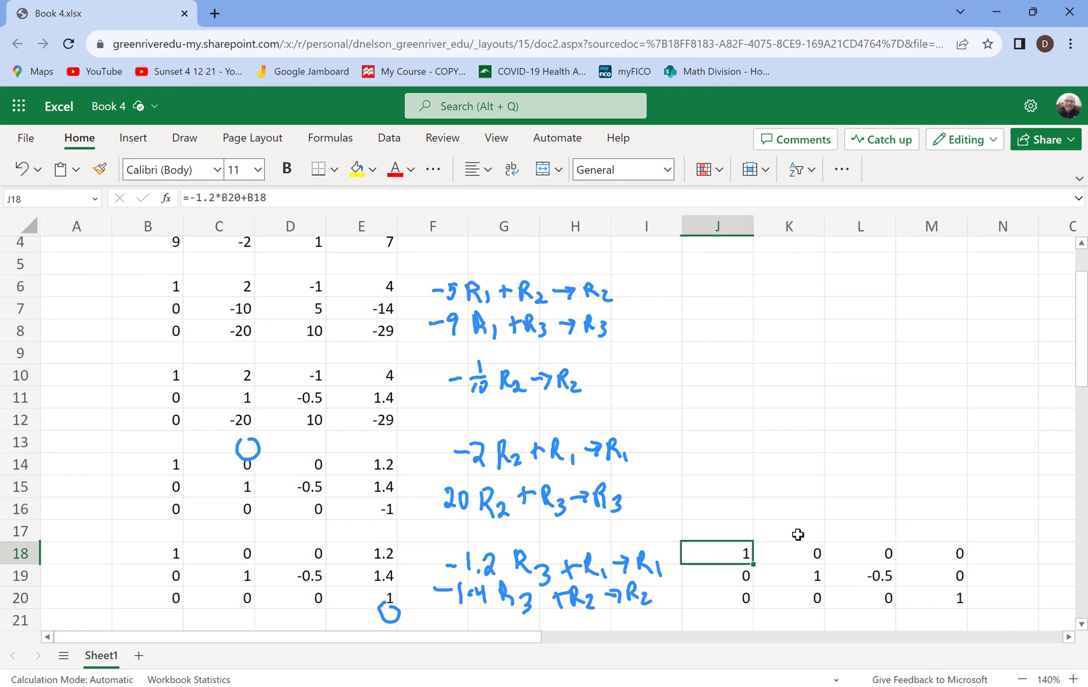
click(811, 574)
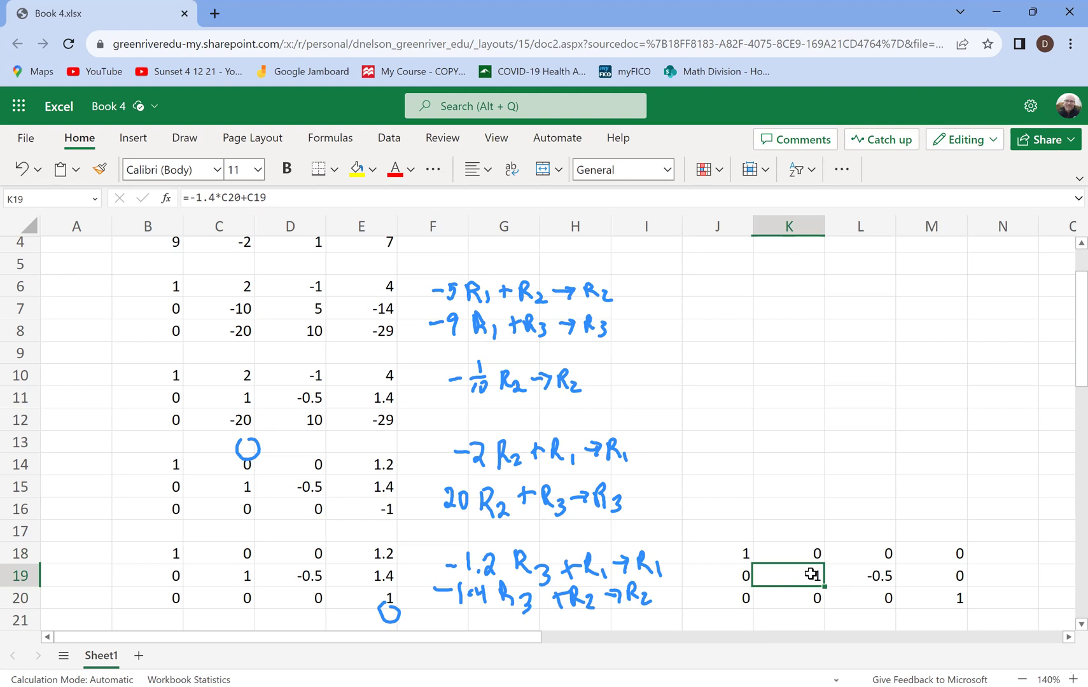
click(874, 587)
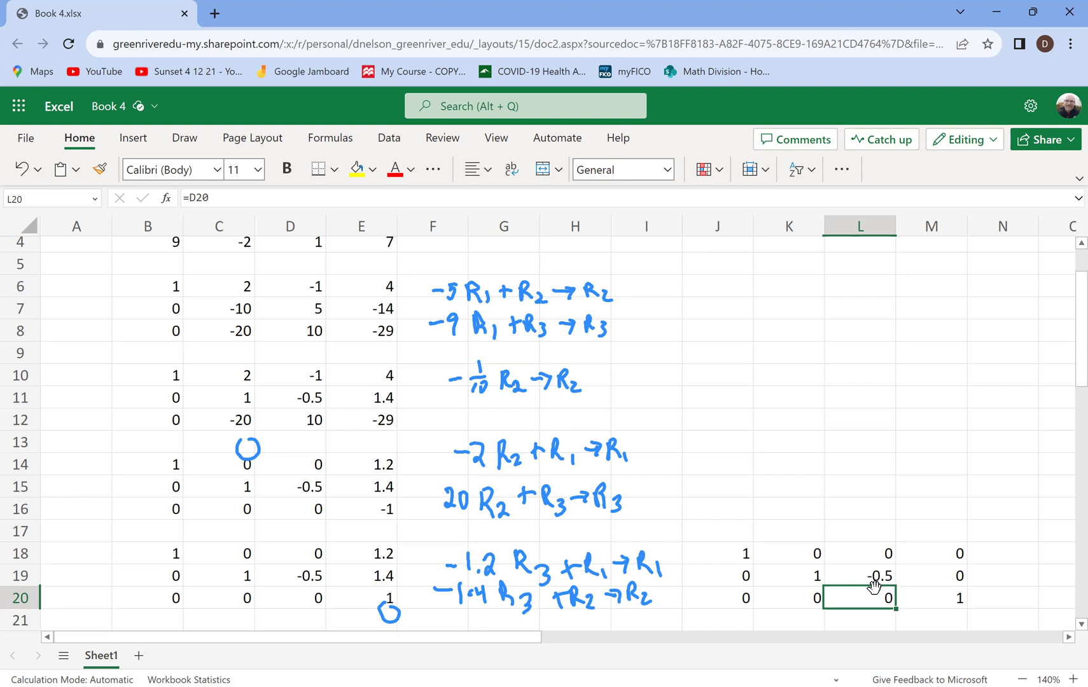
click(934, 598)
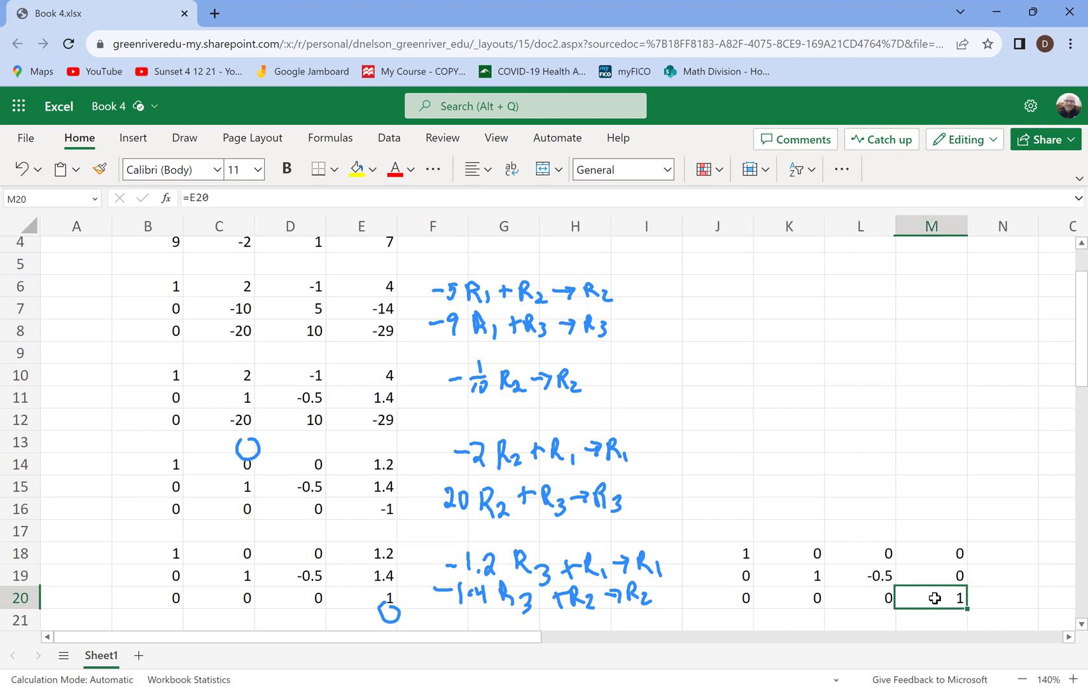